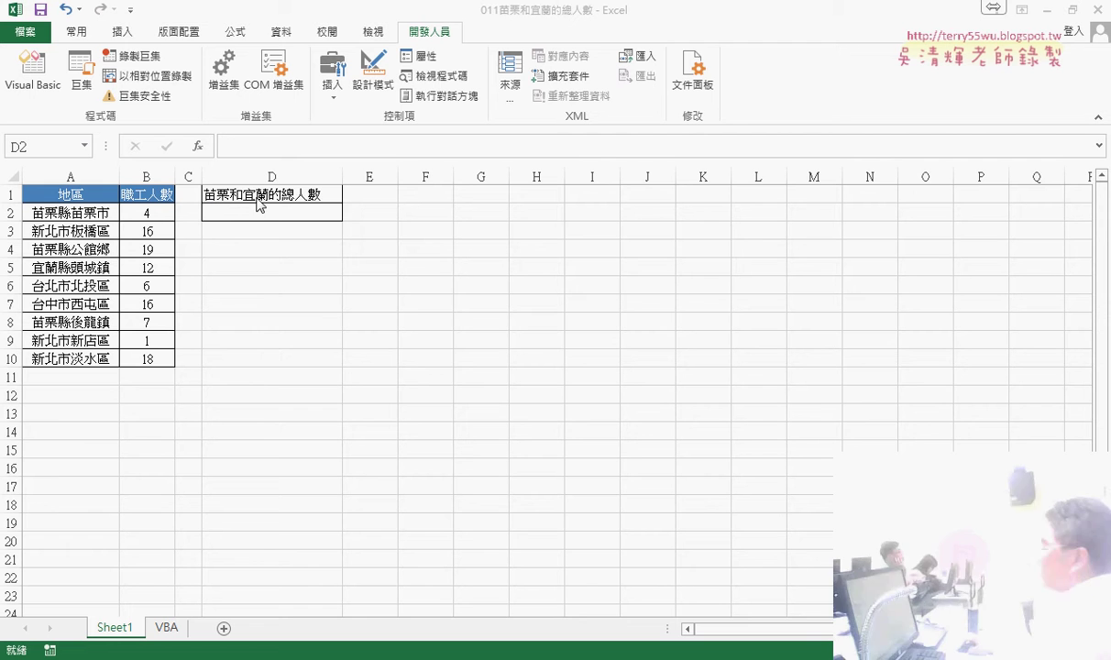
- In D2, start a SUMIF with Range A2:A10 and an empty quoted criterion
{"action": "left_click", "coordinate": [308, 212]}
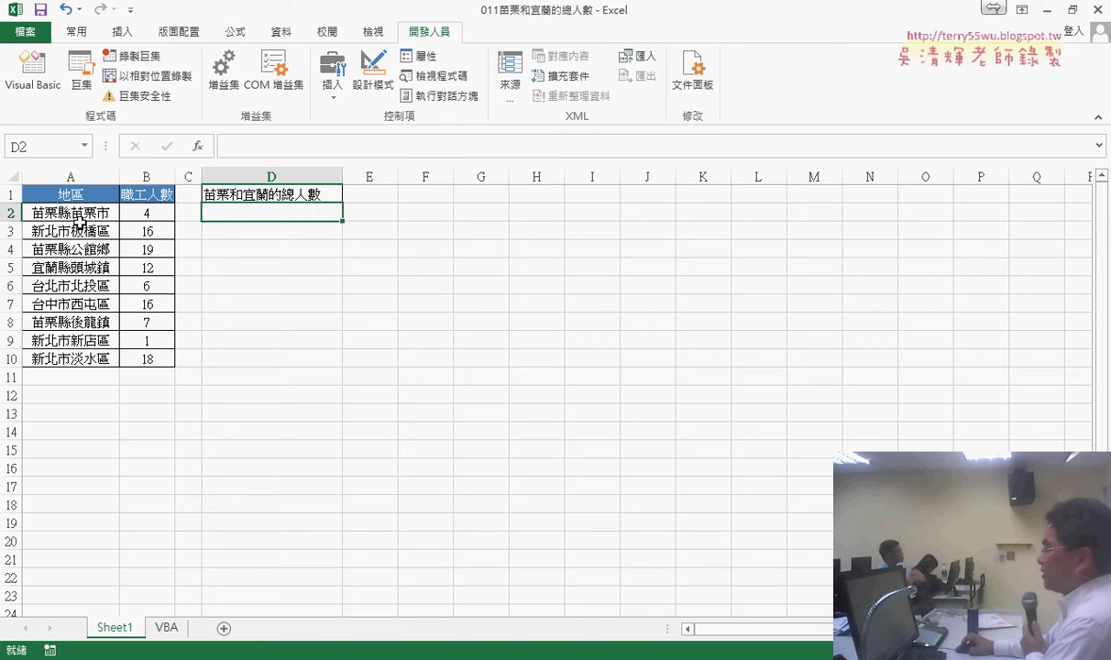
{"action": "left_click_drag", "start_coordinate": [81, 220], "coordinate": [82, 364]}
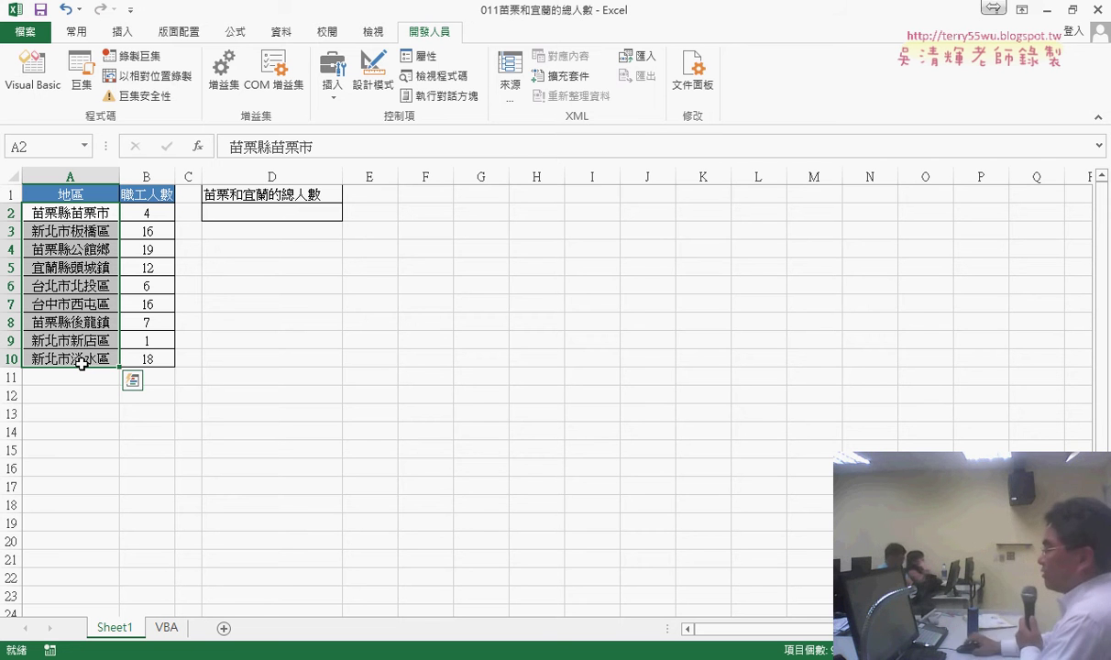
{"action": "left_click", "coordinate": [290, 218]}
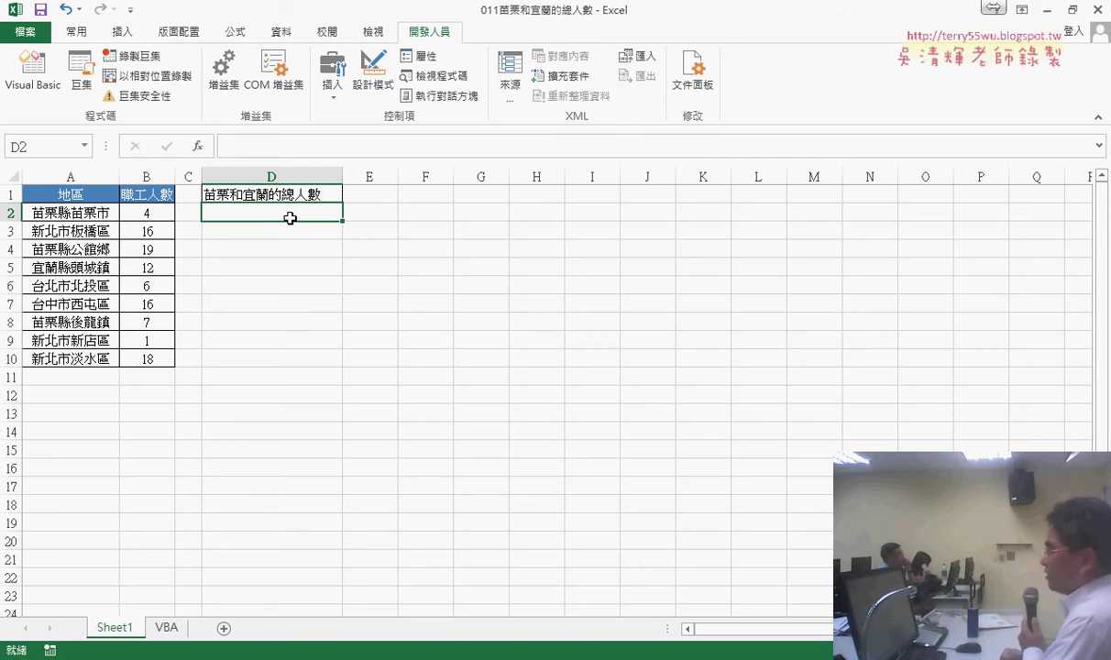
{"action": "left_click", "coordinate": [198, 147]}
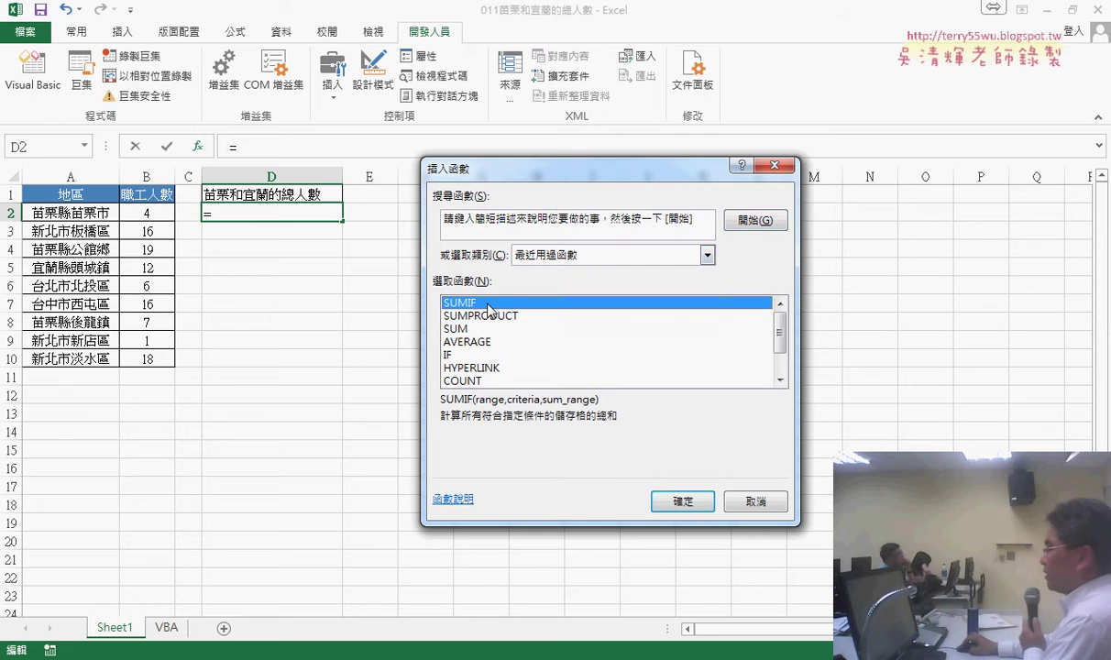
{"action": "double_click", "coordinate": [468, 302]}
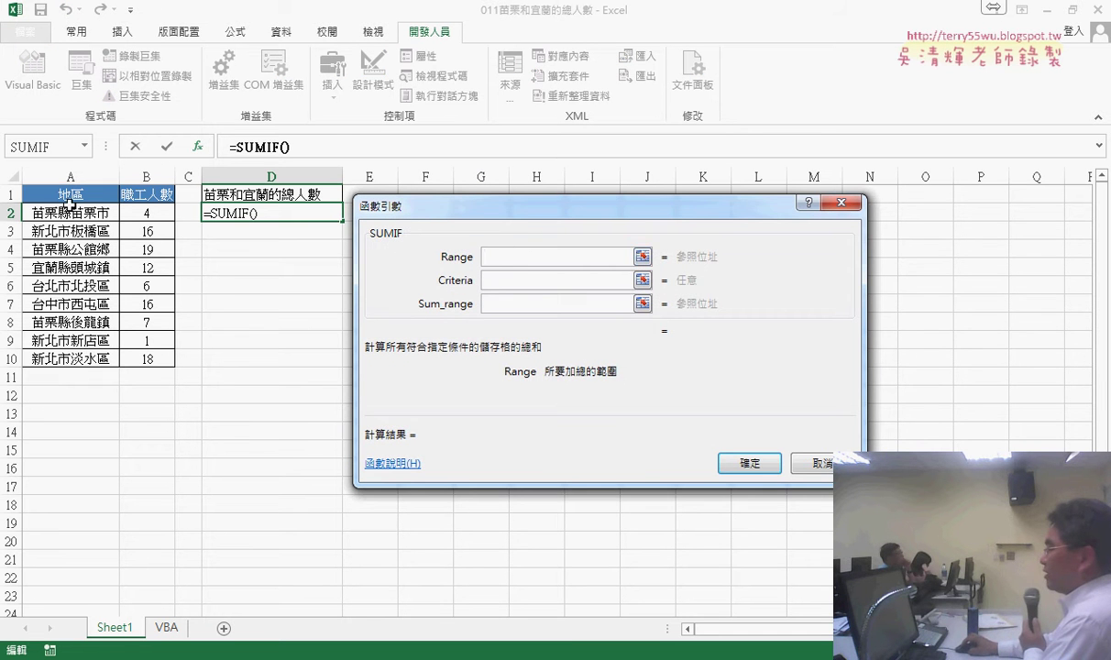
{"action": "left_click_drag", "start_coordinate": [70, 207], "coordinate": [92, 357]}
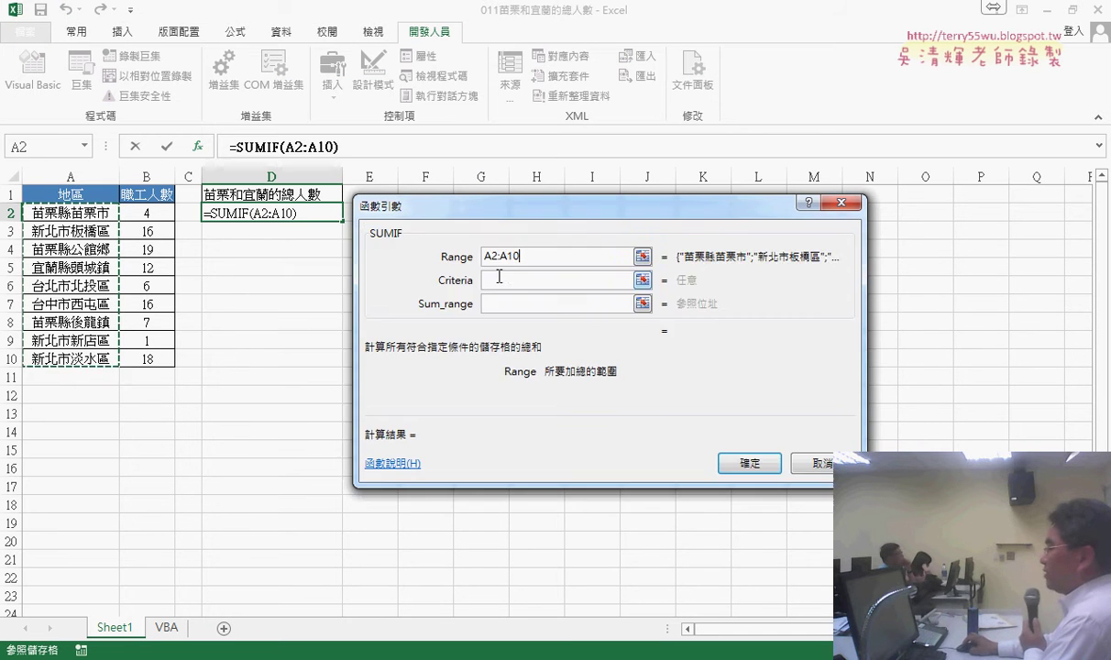
{"action": "left_click", "coordinate": [500, 277]}
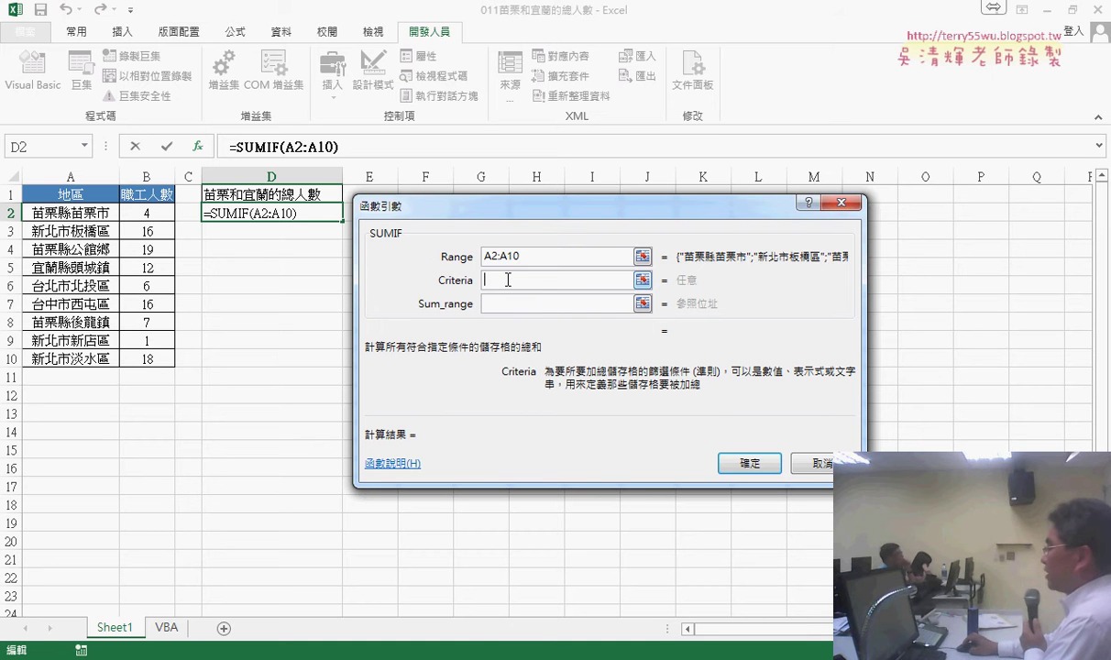
{"action": "type", "text": "\"\""}
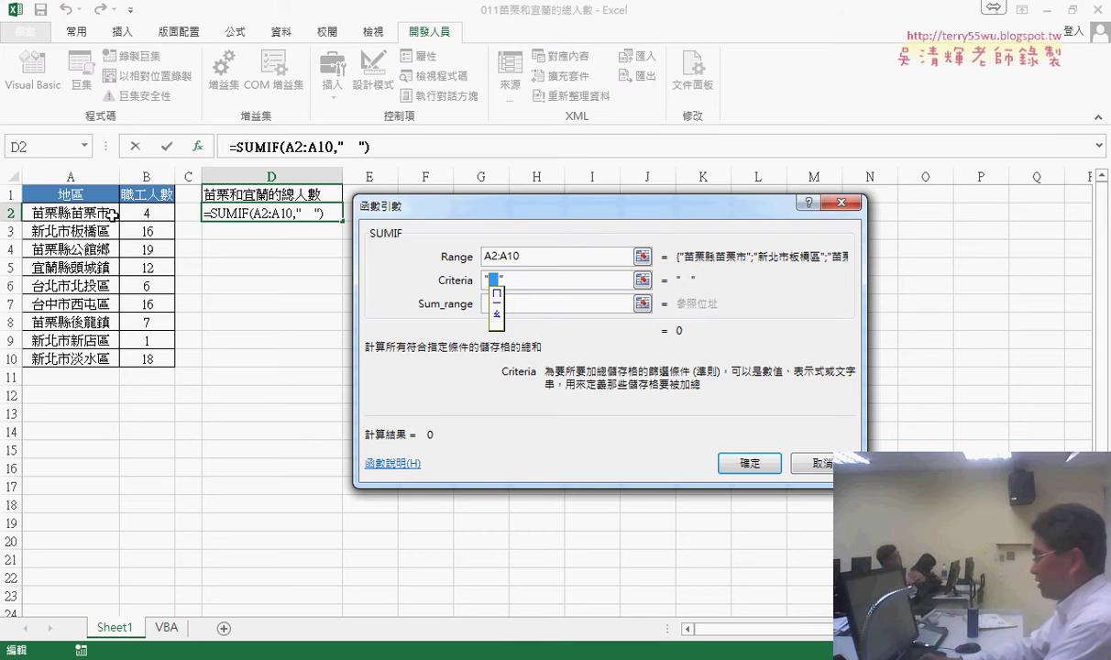
- Enter the SUMIF criterion 苗栗*, fixing the wildcard as you type
{"action": "type", "text": "苗栗"}
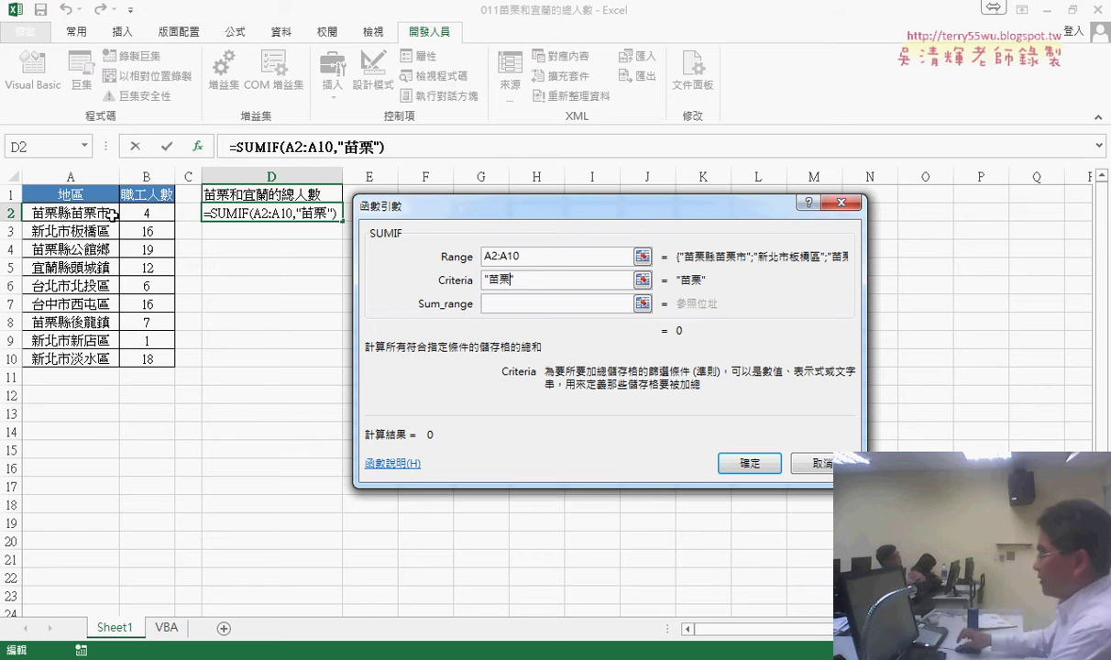
{"action": "type", "text": "*"}
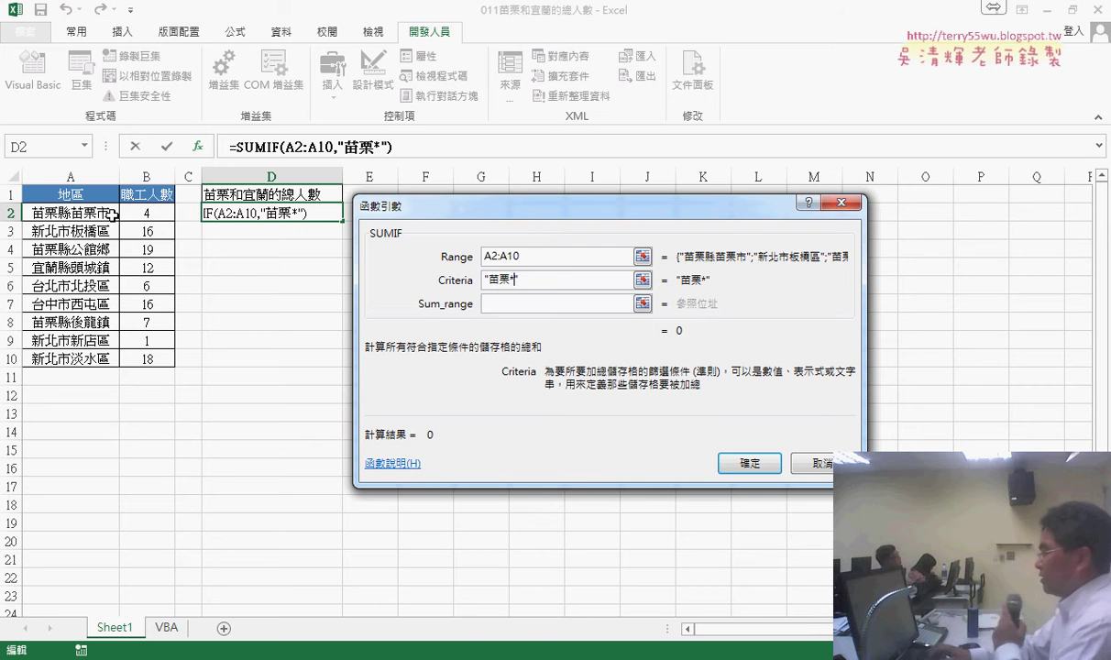
{"action": "key", "text": "BackSpace"}
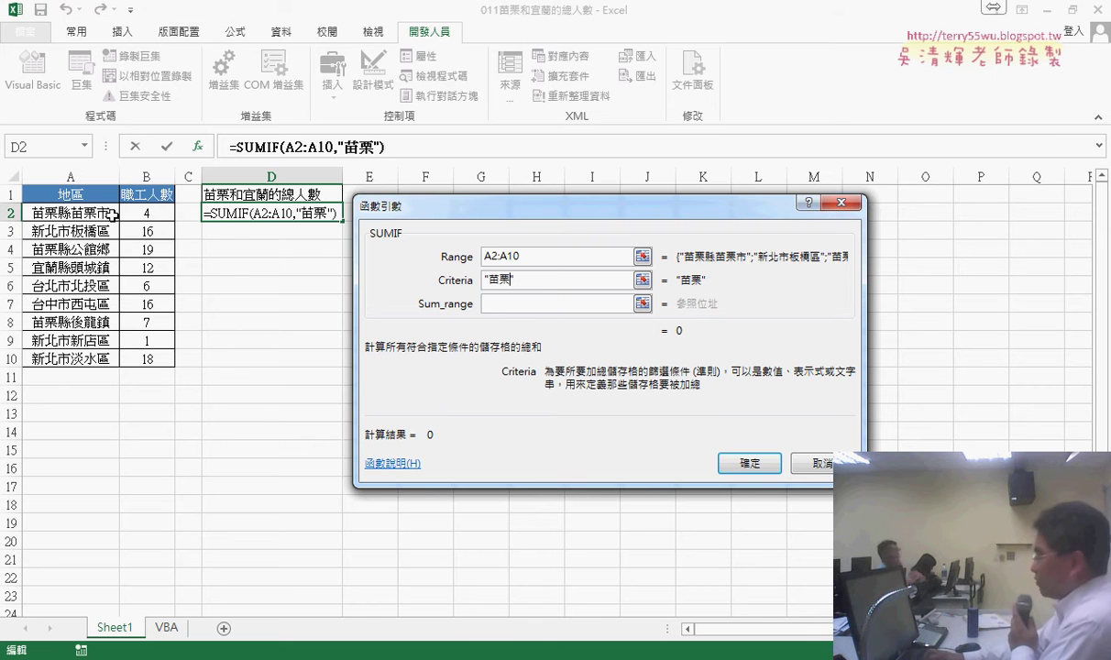
{"action": "type", "text": "???"}
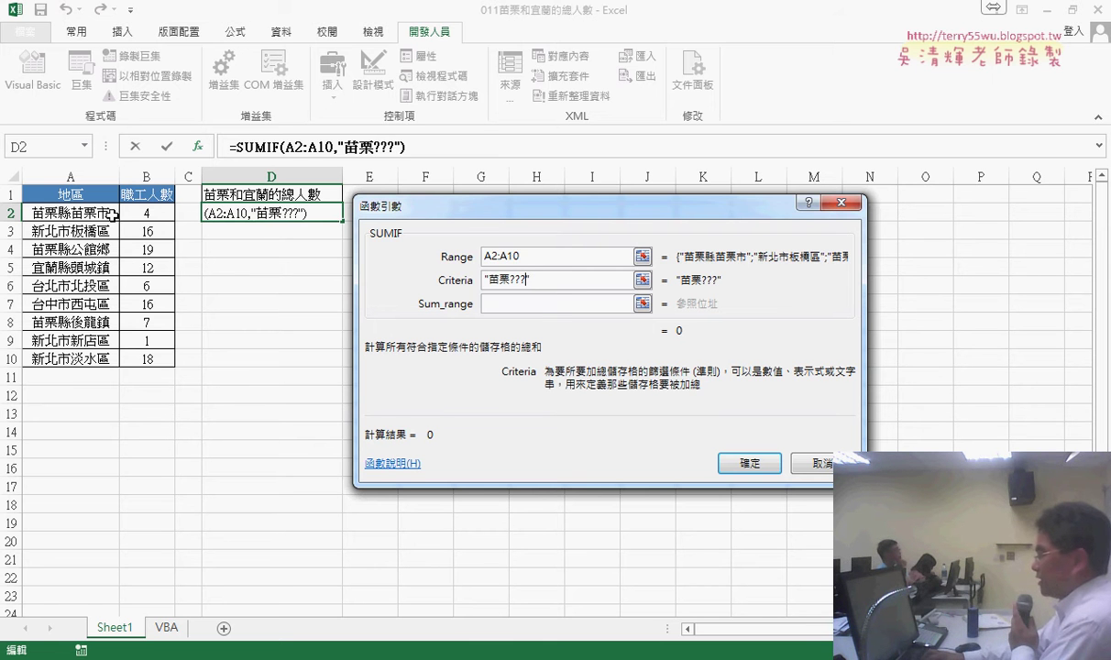
{"action": "type", "text": "?"}
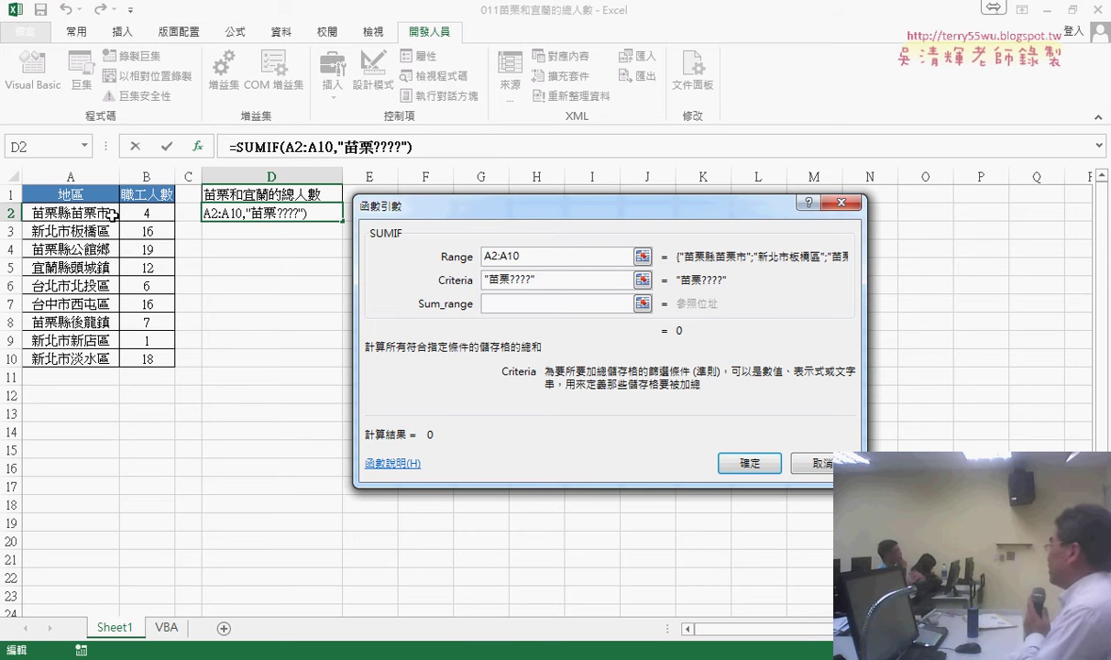
{"action": "key", "text": "BackSpace"}
{"action": "key", "text": "BackSpace"}
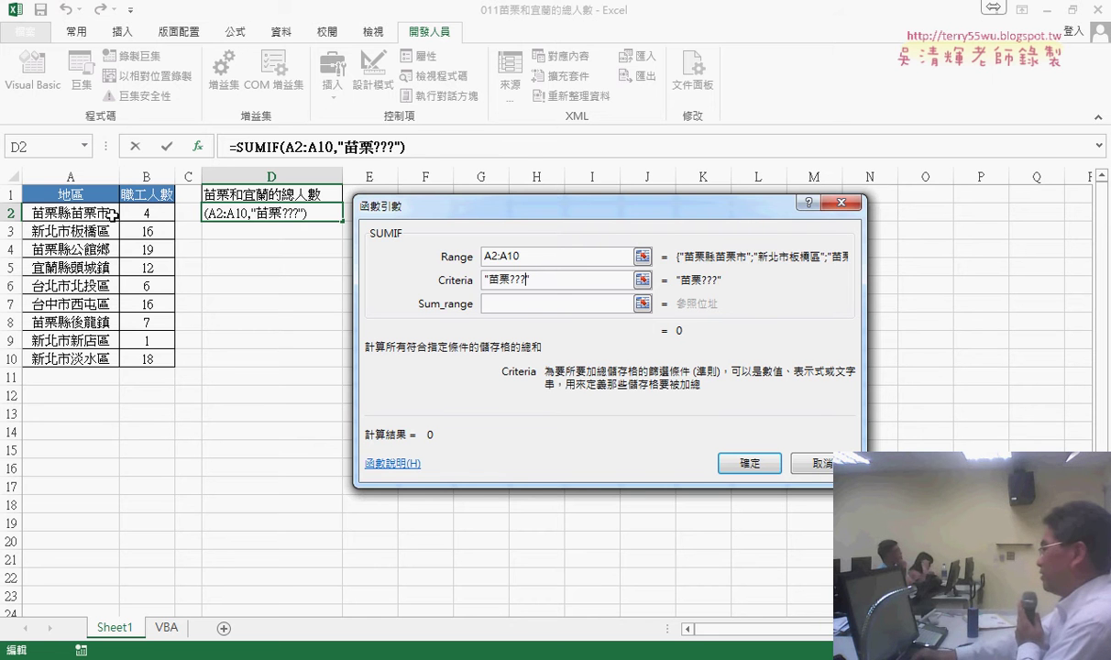
{"action": "key", "text": "BackSpace"}
{"action": "key", "text": "BackSpace"}
{"action": "type", "text": "*"}
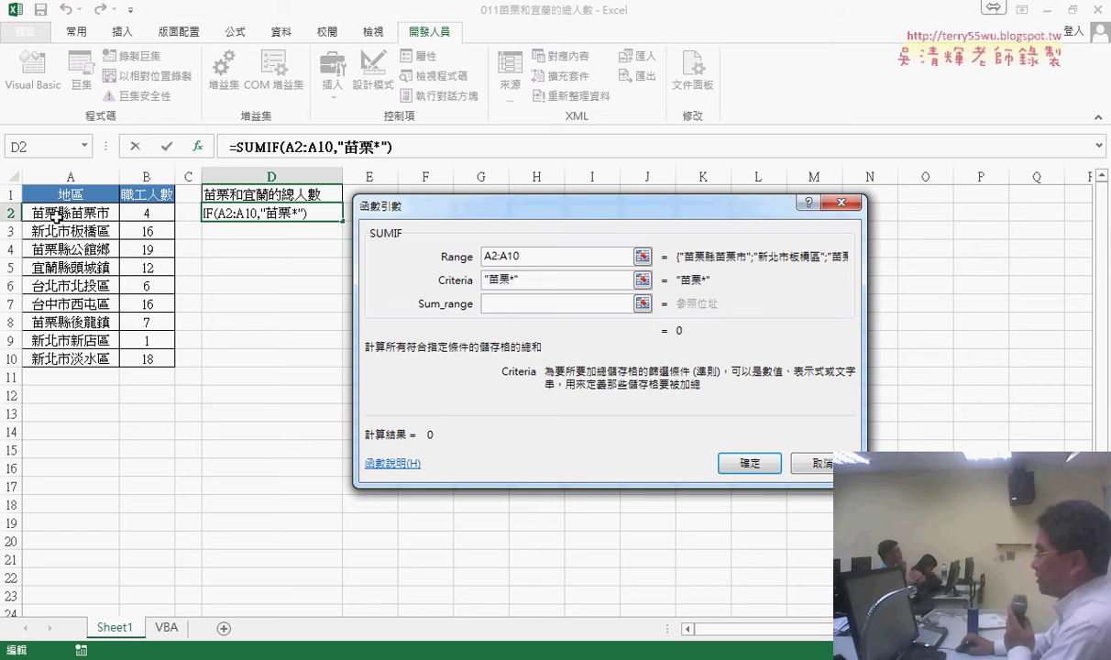
- Set Sum_range to B2:B10, recheck the 苗栗* criterion, and confirm so D2 shows 30
{"action": "left_click", "coordinate": [525, 305]}
{"action": "left_click_drag", "start_coordinate": [147, 213], "coordinate": [147, 358]}
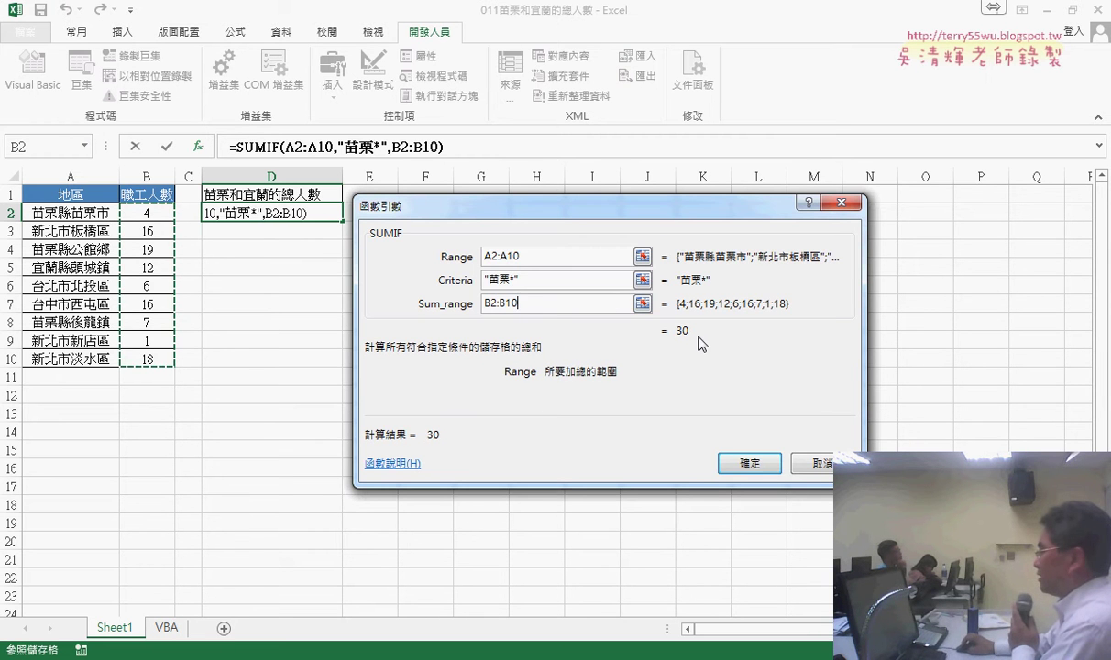
{"action": "left_click", "coordinate": [515, 282]}
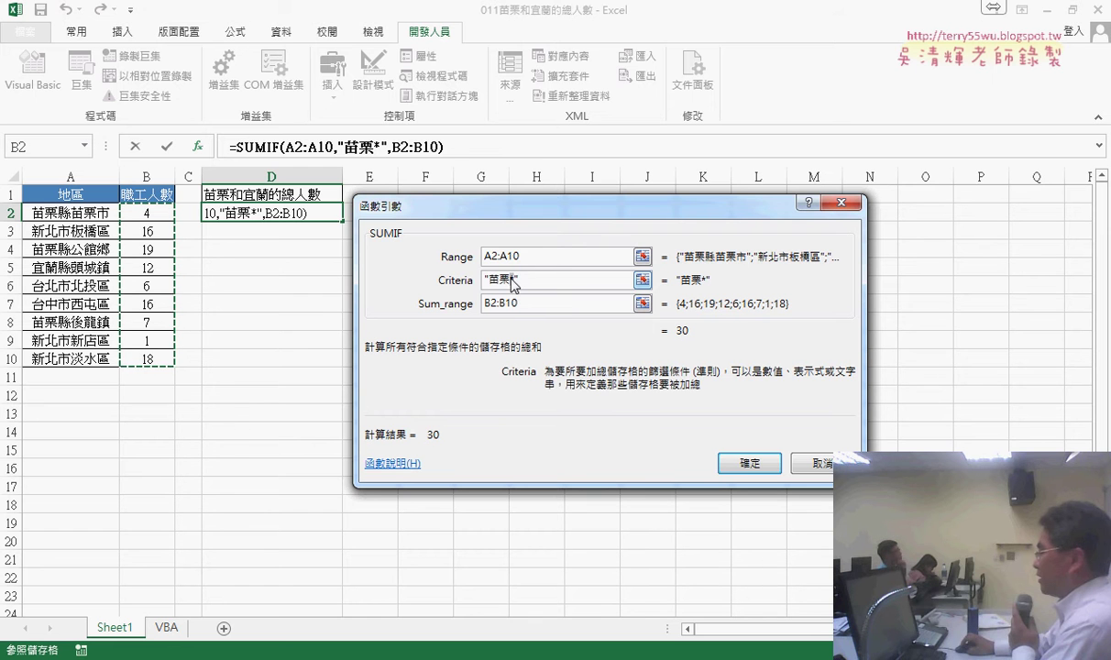
{"action": "key", "text": "BackSpace"}
{"action": "type", "text": "??"}
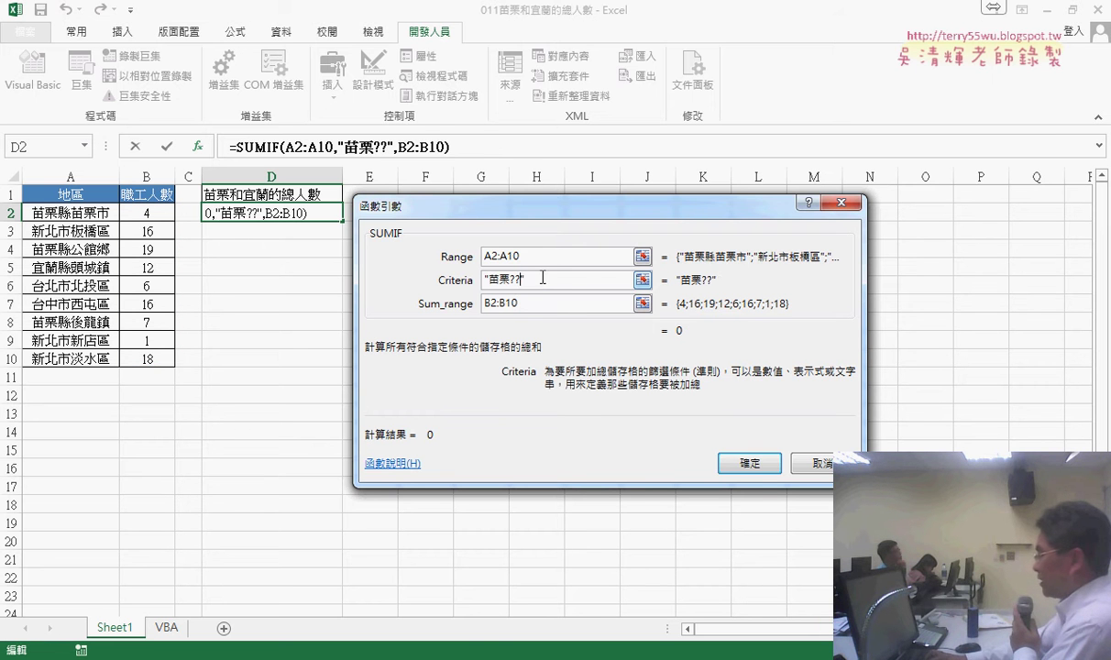
{"action": "type", "text": "??"}
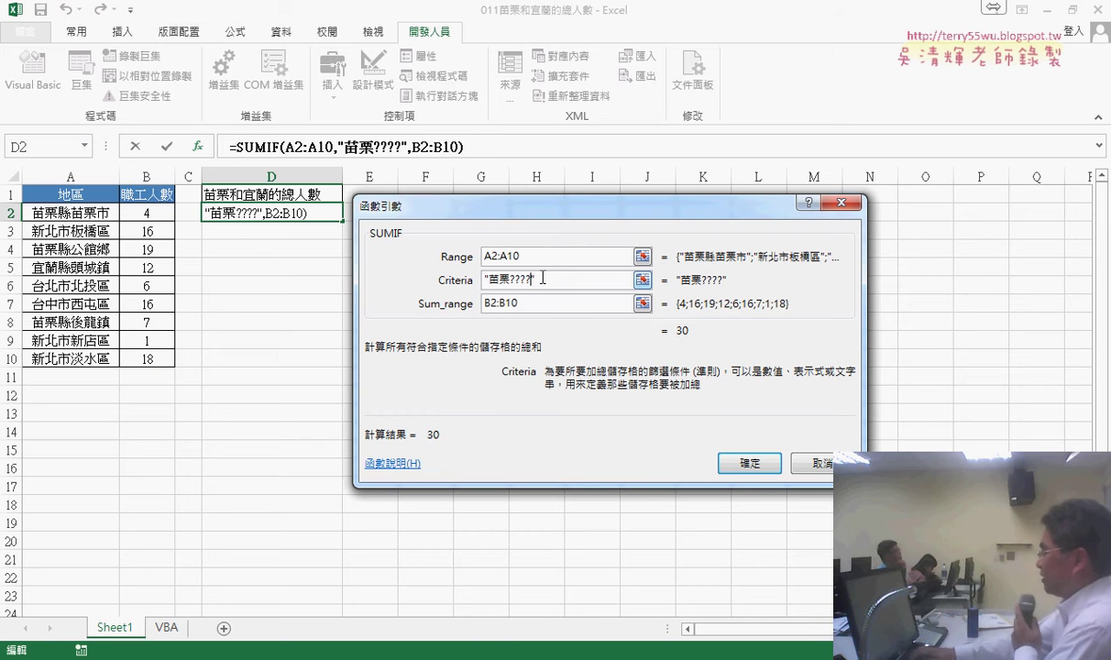
{"action": "key", "text": "BackSpace"}
{"action": "key", "text": "BackSpace"}
{"action": "key", "text": "BackSpace"}
{"action": "key", "text": "BackSpace"}
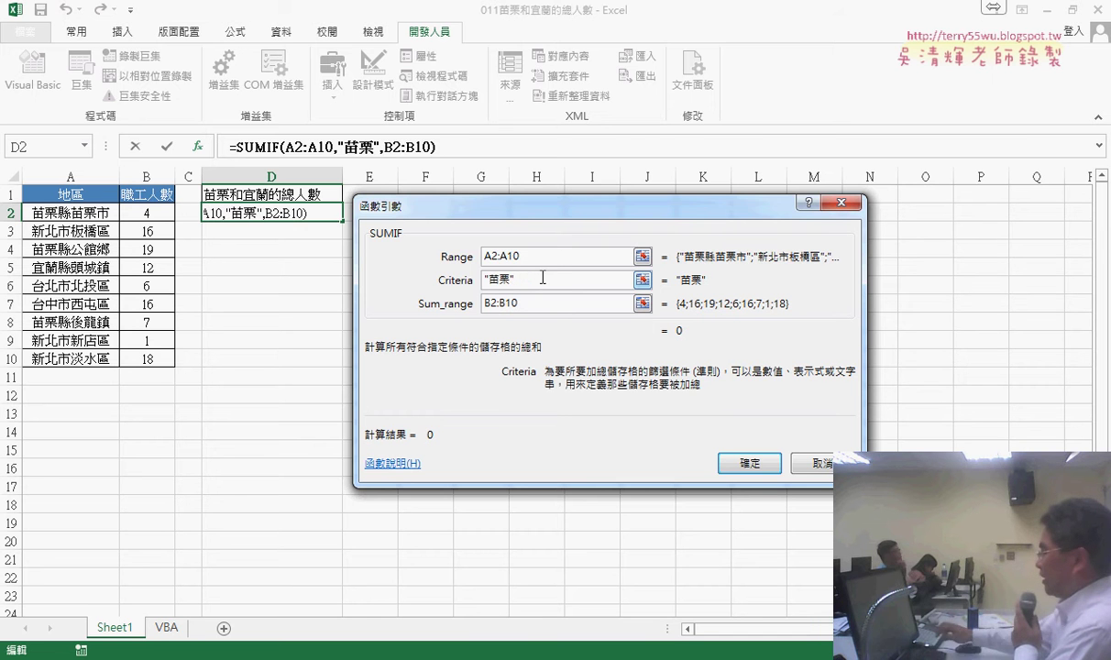
{"action": "type", "text": "*"}
{"action": "left_click", "coordinate": [757, 462]}
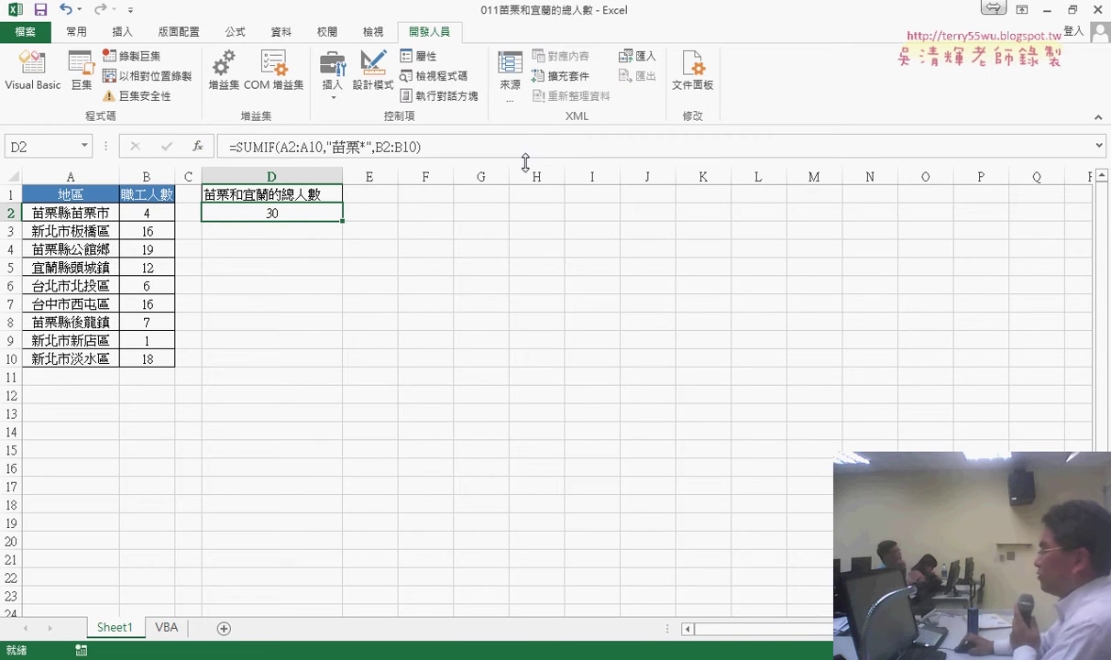
- Append a copied SUMIF for "宜蘭*" to D2's formula so the total becomes 42
{"action": "left_click_drag", "start_coordinate": [443, 151], "coordinate": [264, 147]}
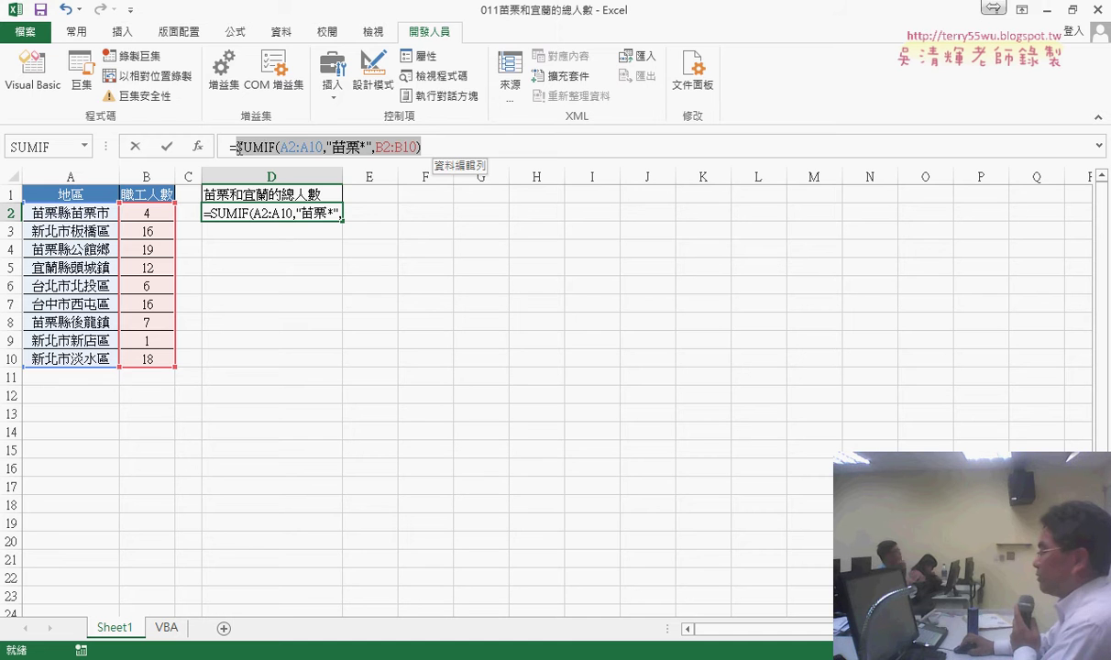
{"action": "right_click", "coordinate": [275, 149]}
{"action": "left_click", "coordinate": [471, 146]}
{"action": "left_click", "coordinate": [475, 144]}
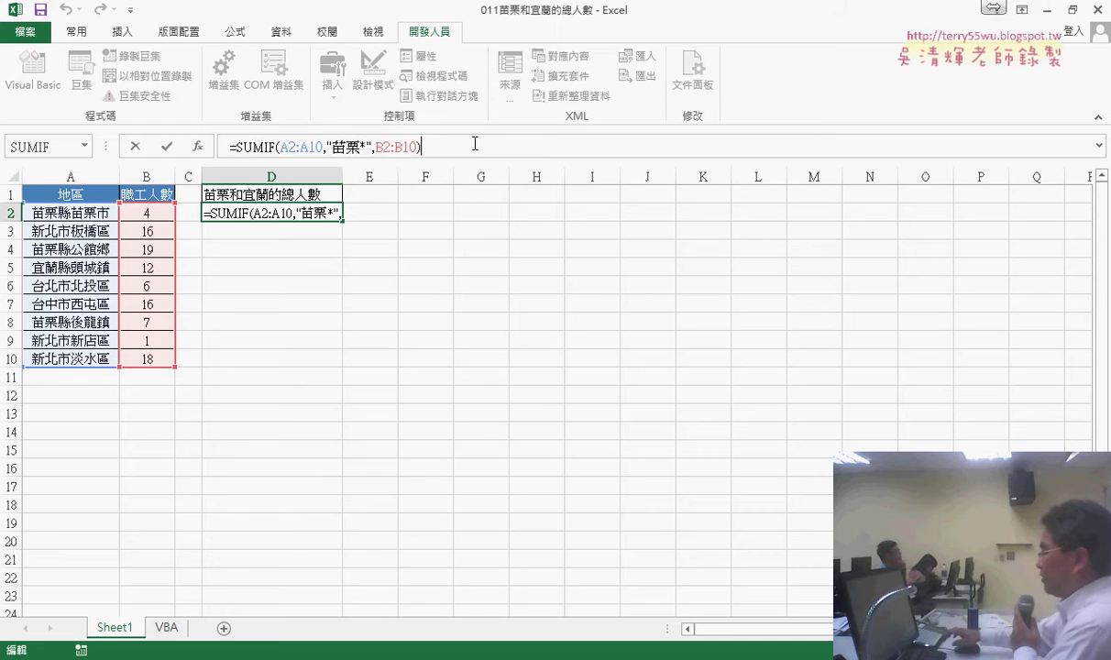
{"action": "type", "text": "+"}
{"action": "key", "text": "ctrl+v"}
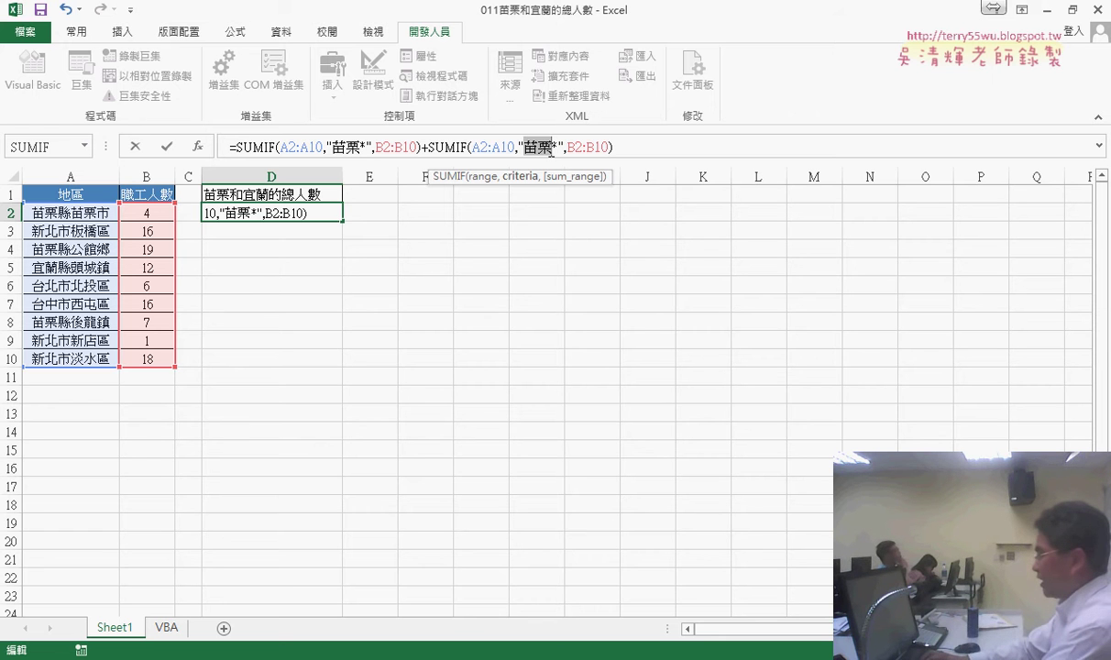
{"action": "type", "text": "宜蘭"}
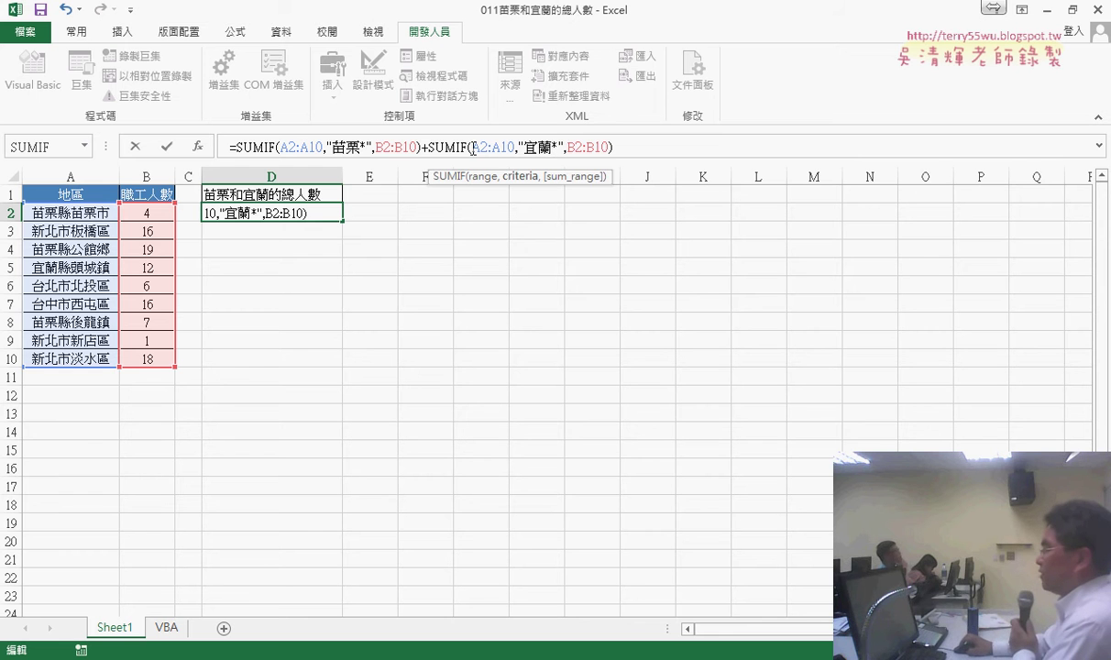
{"action": "left_click", "coordinate": [166, 147]}
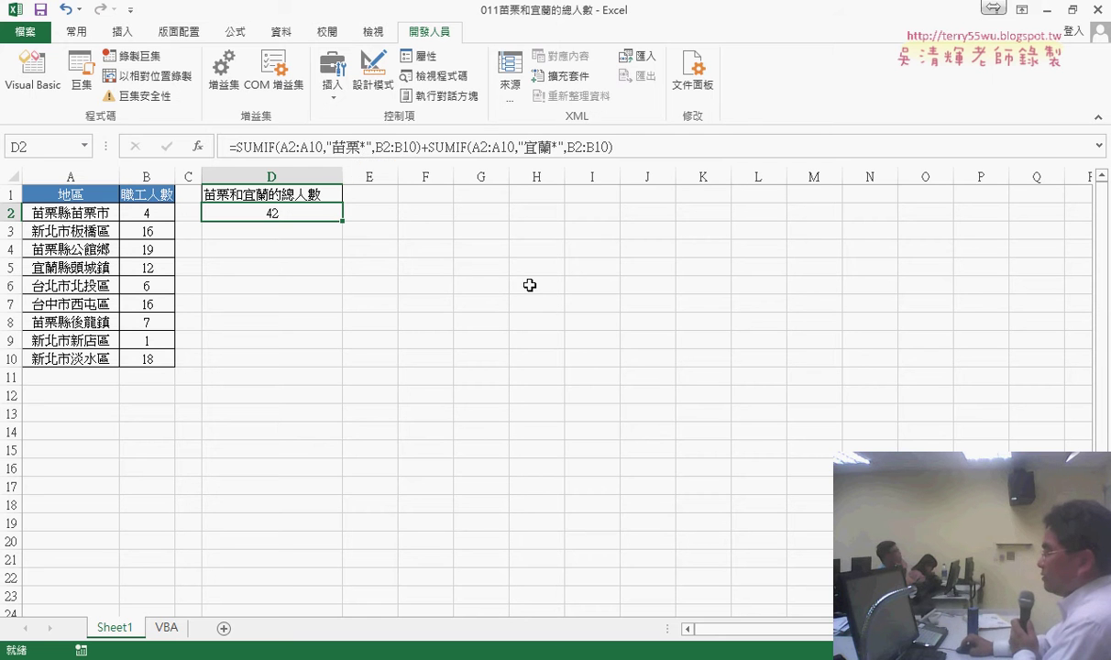
- On the VBA sheet, clear D2 and run the macro button to refill it with 42
{"action": "left_click", "coordinate": [167, 630]}
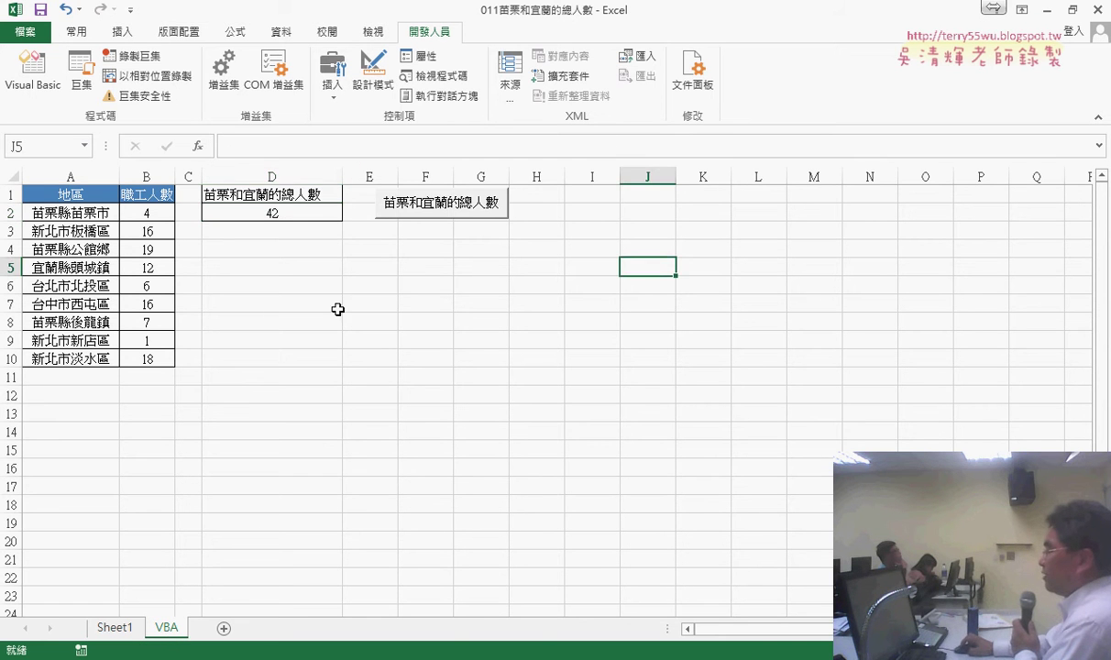
{"action": "left_click", "coordinate": [285, 217]}
{"action": "key", "text": "Delete"}
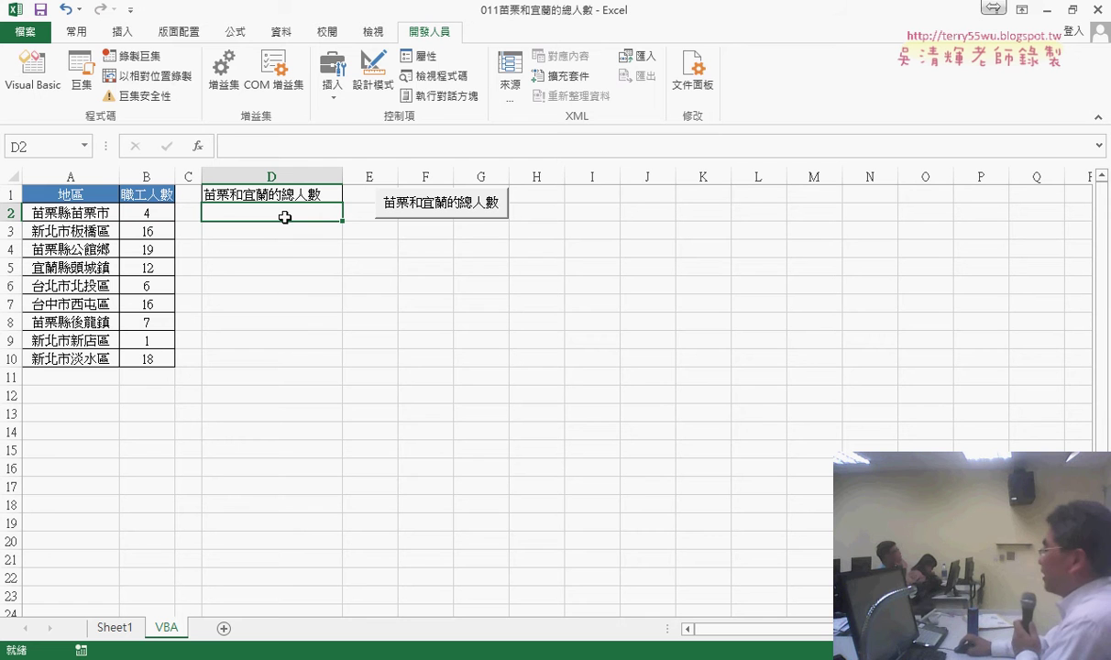
{"action": "left_click", "coordinate": [493, 208]}
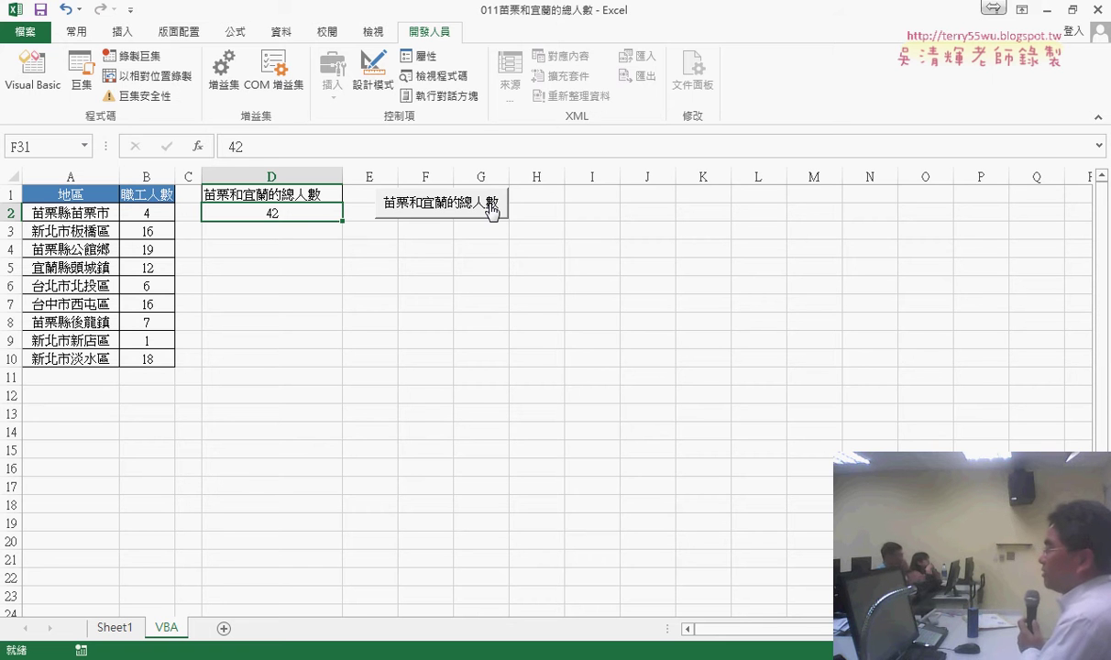
{"action": "left_click", "coordinate": [79, 214]}
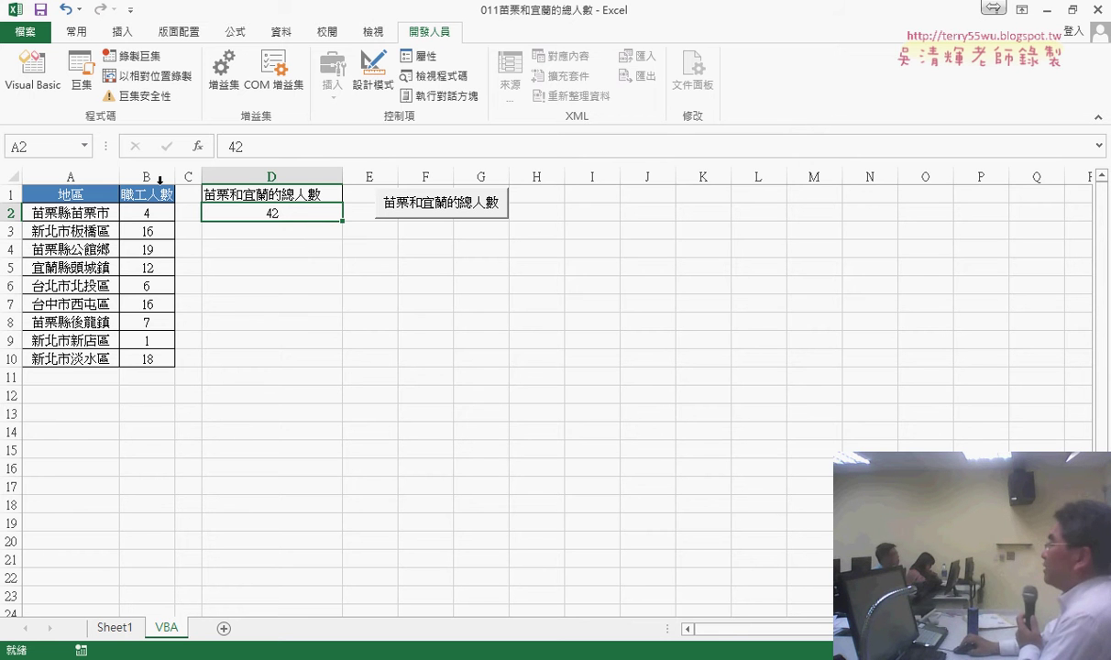
- Open the button's assigned macro code in the Visual Basic editor
{"action": "right_click", "coordinate": [462, 196]}
{"action": "key", "text": "Escape"}
{"action": "right_click", "coordinate": [456, 214]}
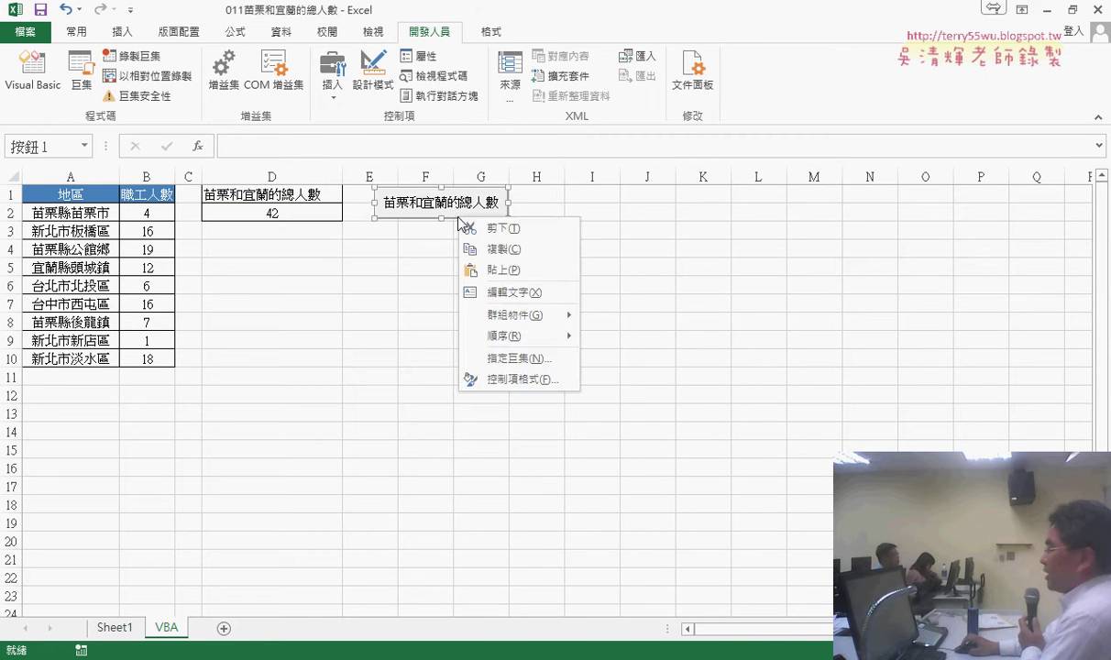
{"action": "left_click", "coordinate": [513, 351]}
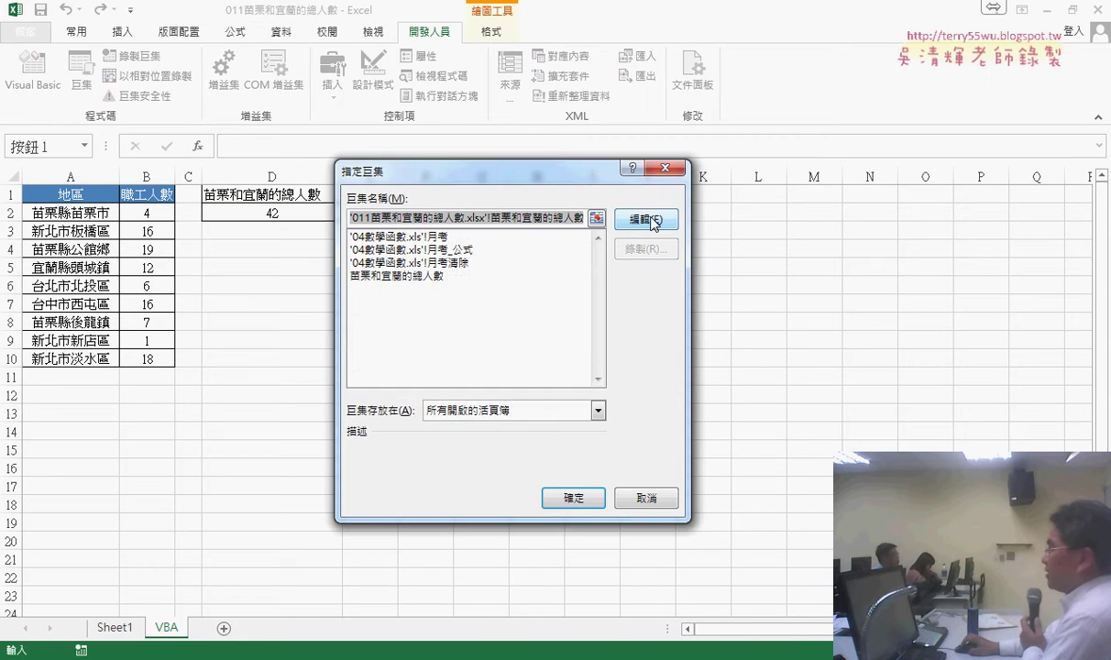
{"action": "left_click", "coordinate": [651, 220]}
{"action": "left_click_drag", "start_coordinate": [626, 87], "coordinate": [522, 55]}
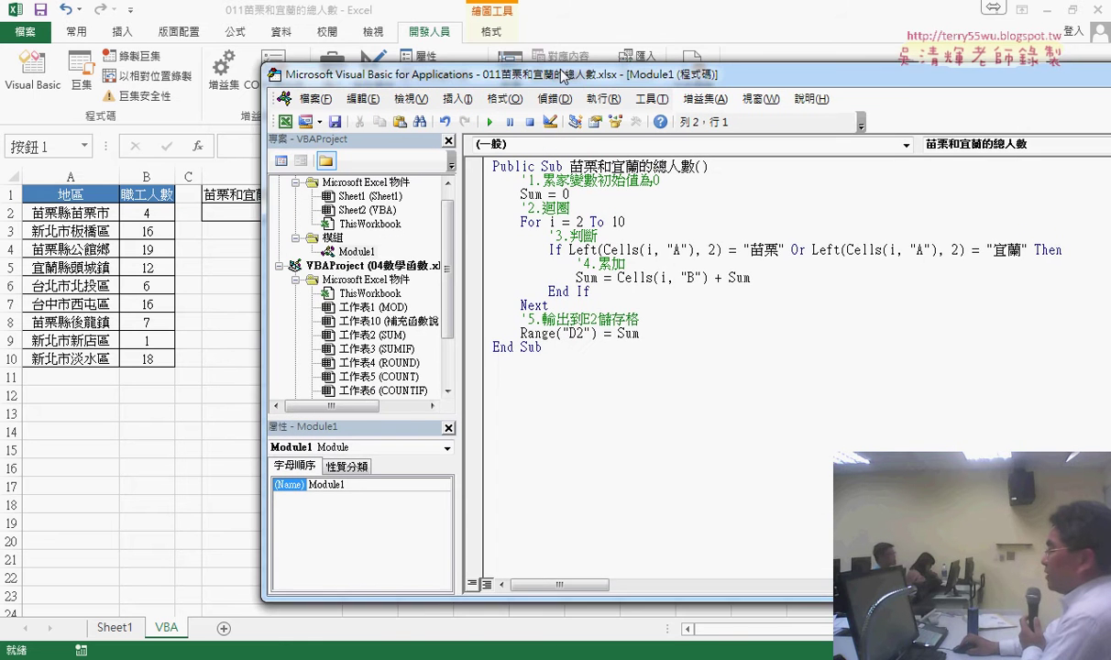
- Correct 家 to 加 so the first comment reads 累加變數初始值為0
{"action": "left_click_drag", "start_coordinate": [503, 146], "coordinate": [631, 146]}
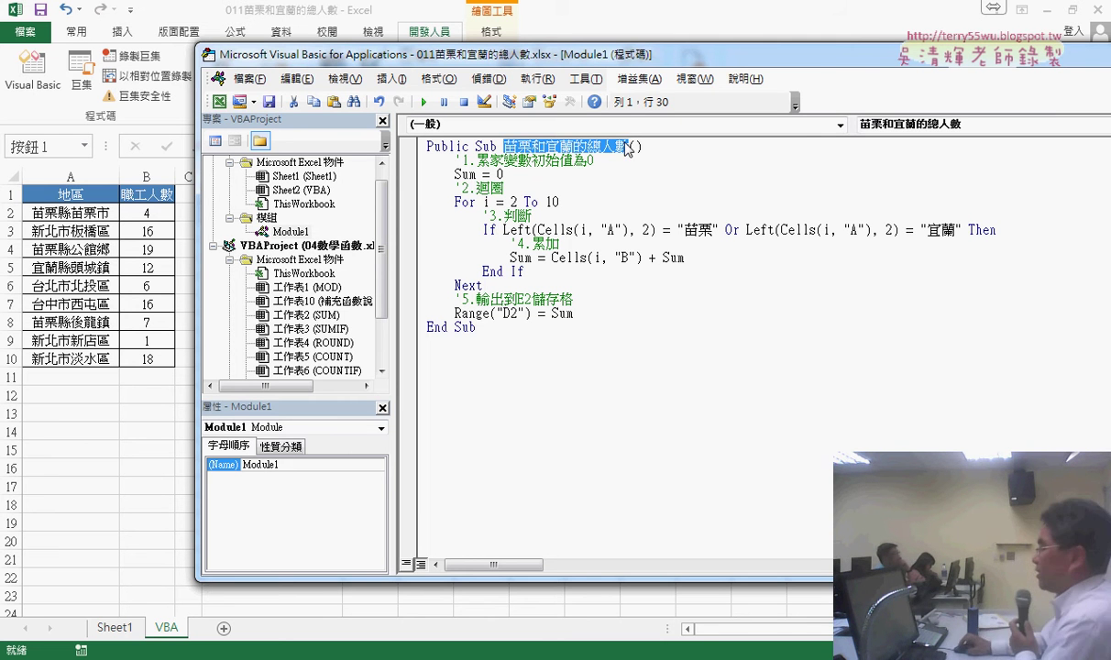
{"action": "left_click", "coordinate": [508, 175]}
{"action": "left_click_drag", "start_coordinate": [489, 161], "coordinate": [504, 162]}
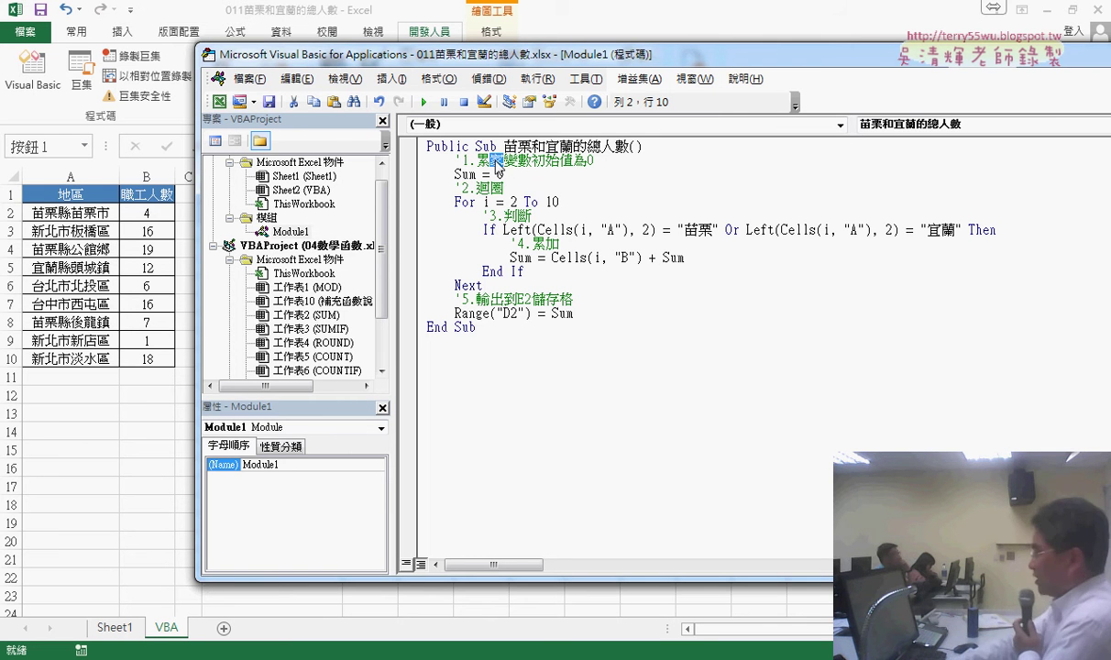
{"action": "key", "text": "Down"}
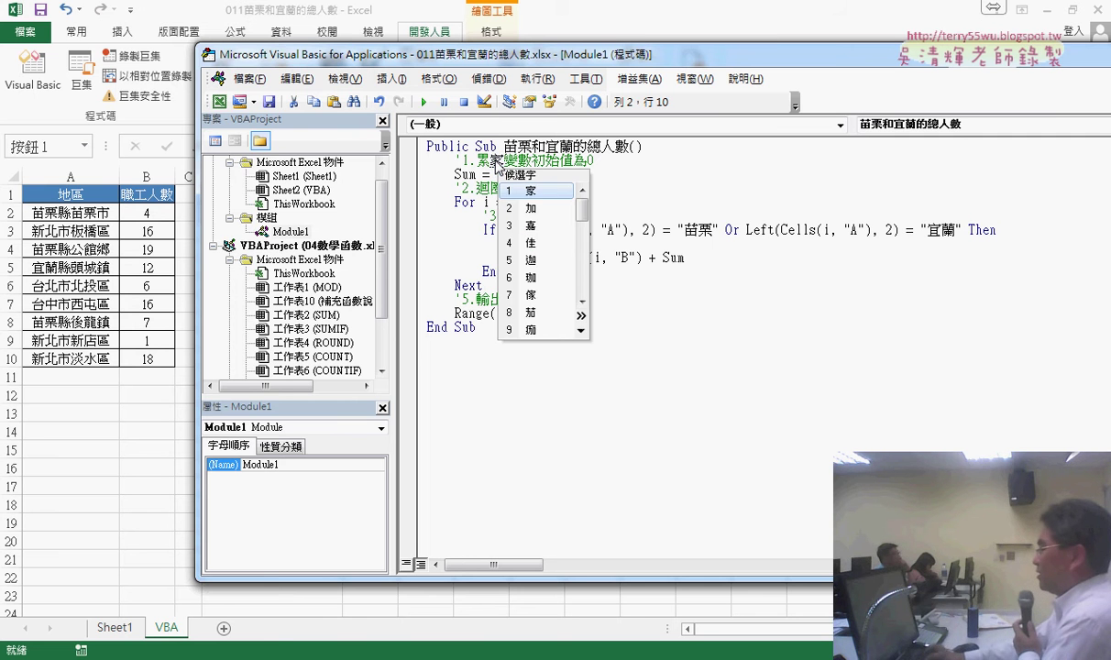
{"action": "key", "text": "2"}
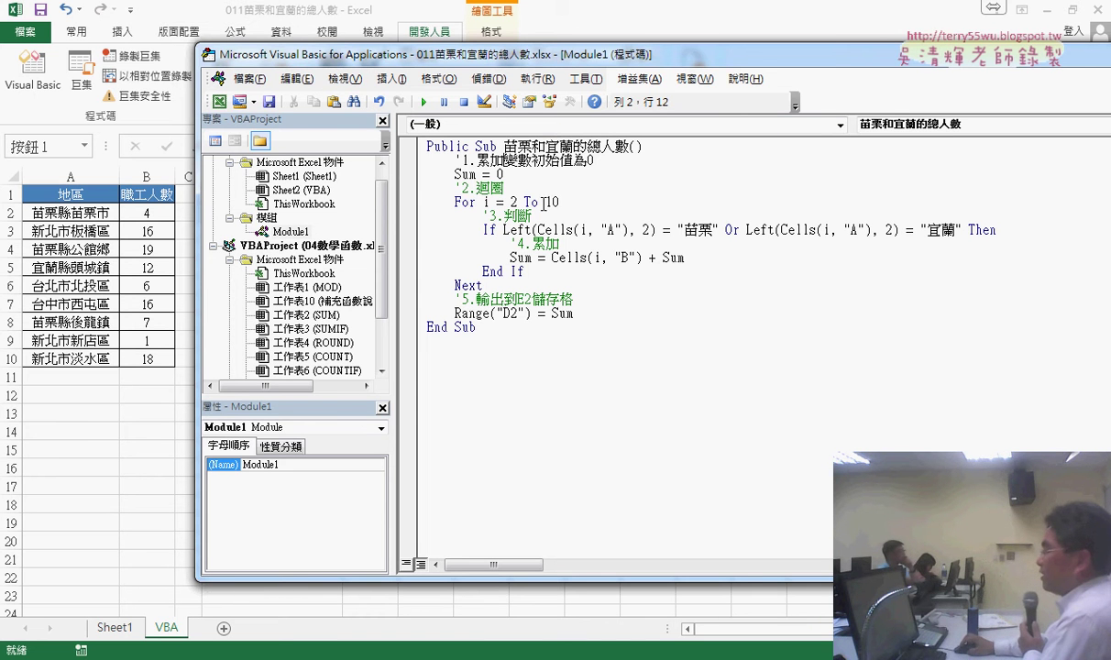
{"action": "left_click", "coordinate": [564, 202]}
{"action": "left_click", "coordinate": [513, 203]}
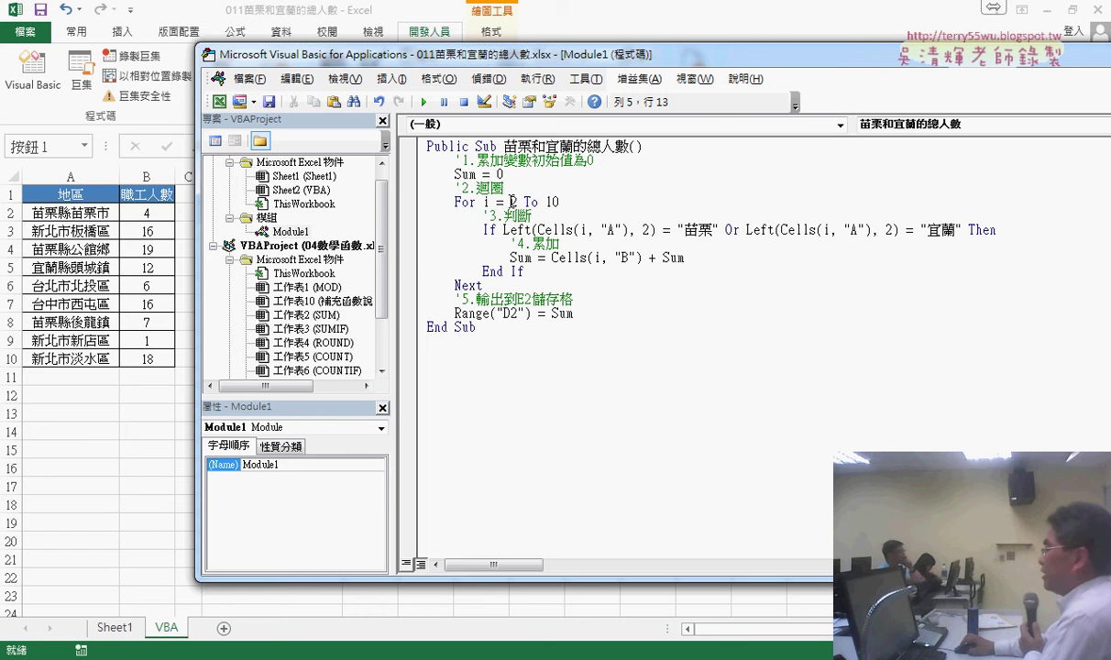
{"action": "left_click_drag", "start_coordinate": [503, 230], "coordinate": [724, 229]}
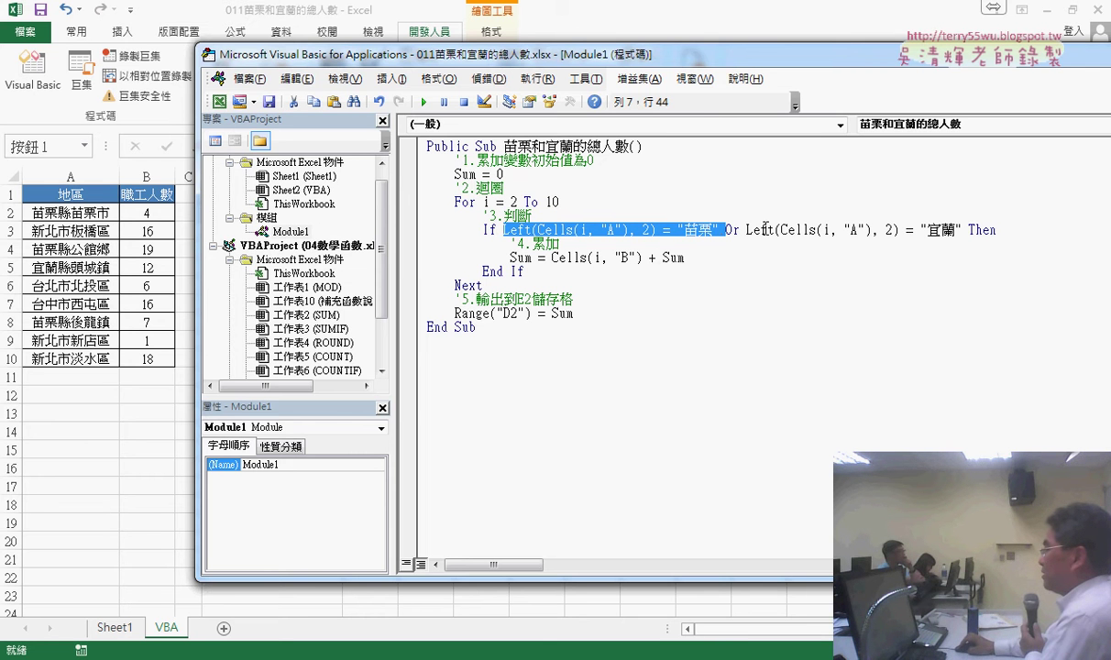
{"action": "left_click_drag", "start_coordinate": [970, 231], "coordinate": [744, 231]}
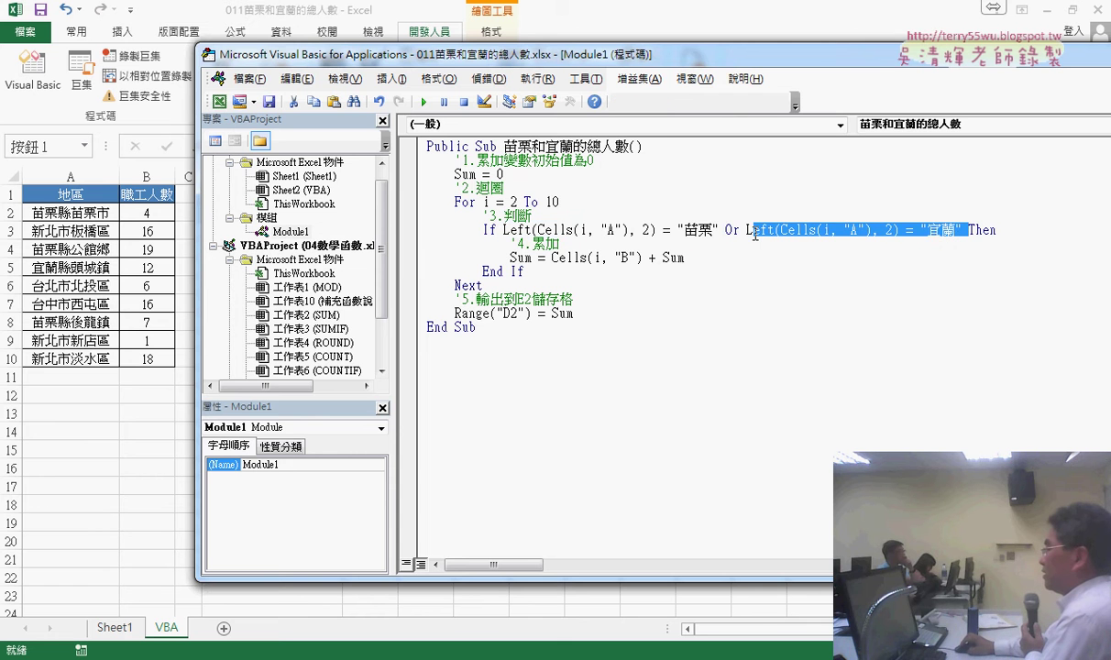
{"action": "left_click", "coordinate": [633, 222]}
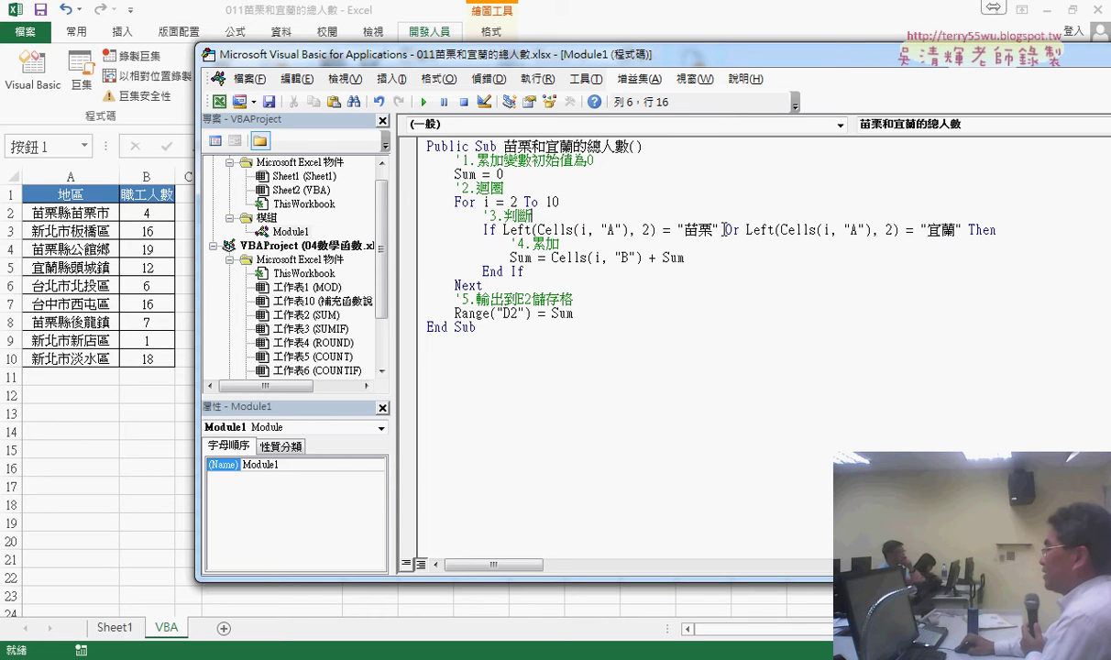
{"action": "double_click", "coordinate": [692, 231]}
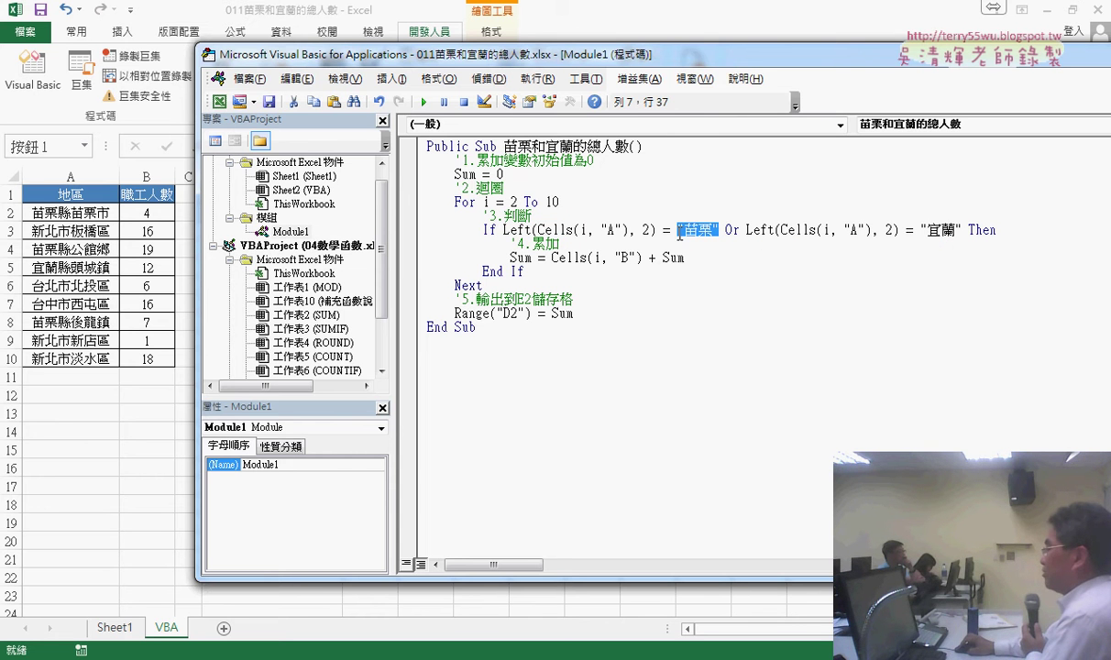
{"action": "left_click_drag", "start_coordinate": [746, 230], "coordinate": [921, 230]}
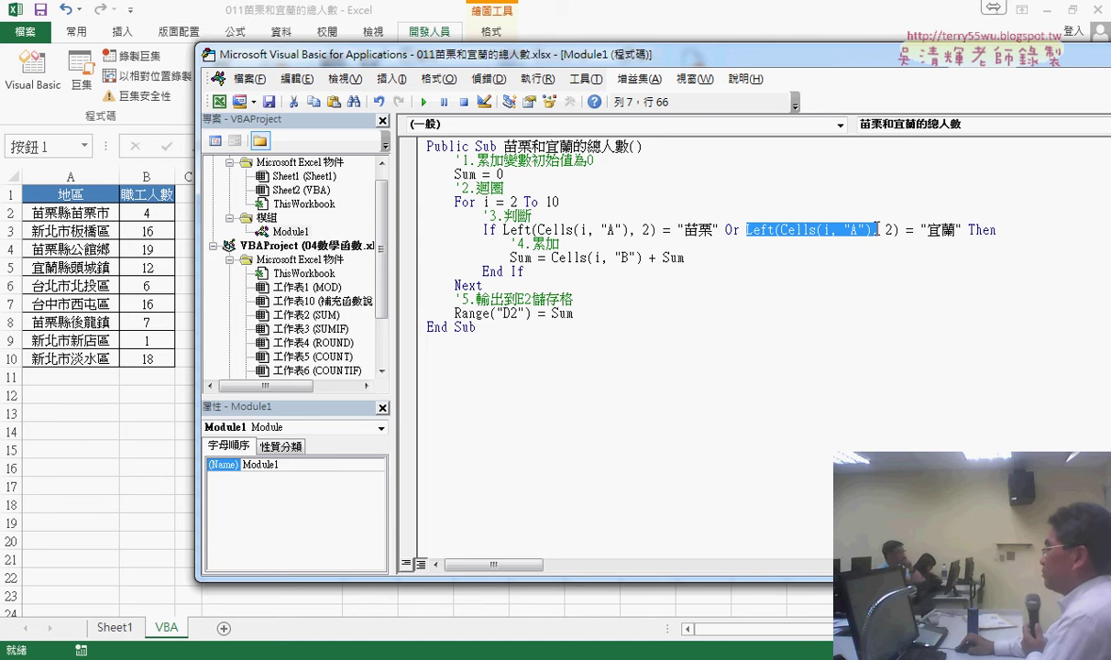
{"action": "key", "text": "Delete"}
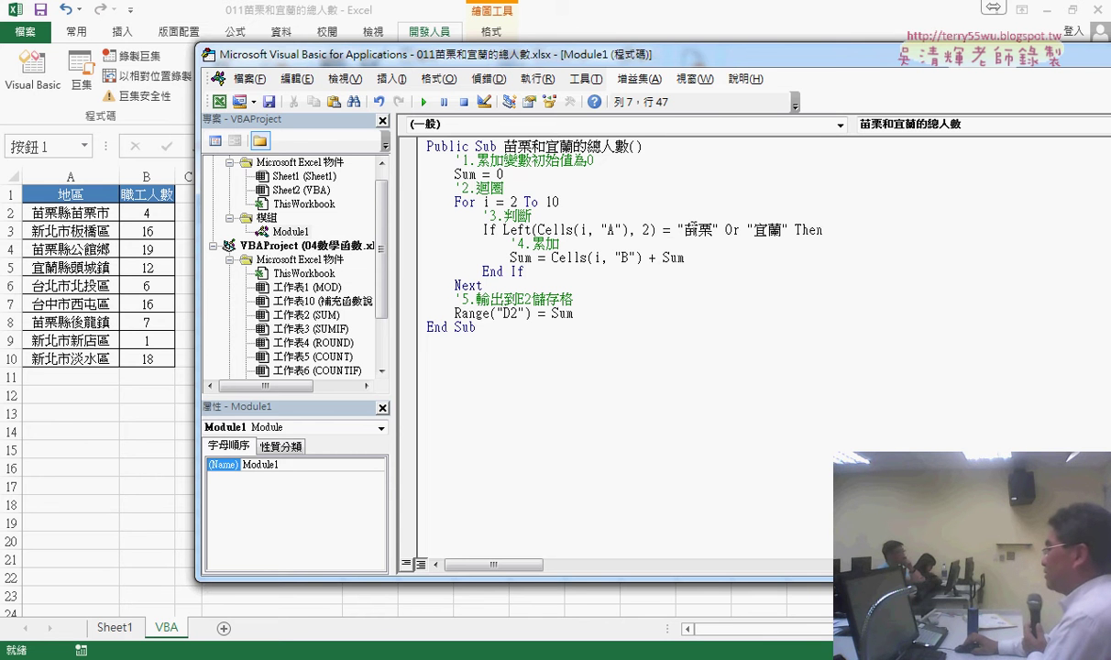
{"action": "left_click_drag", "start_coordinate": [794, 230], "coordinate": [674, 233]}
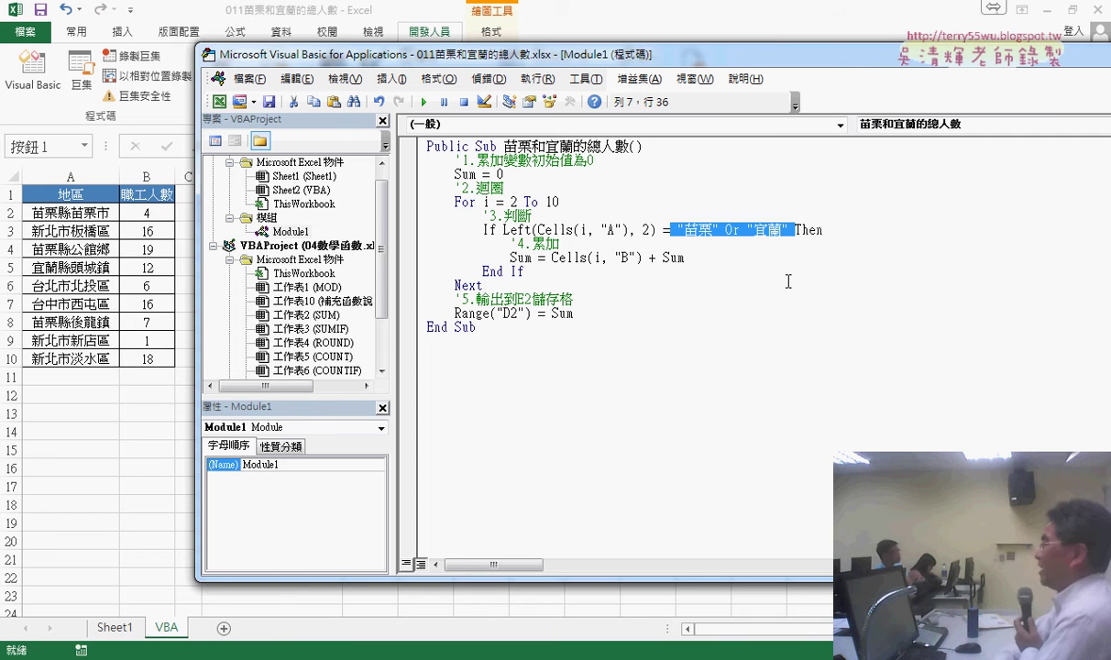
{"action": "key", "text": "ctrl+z"}
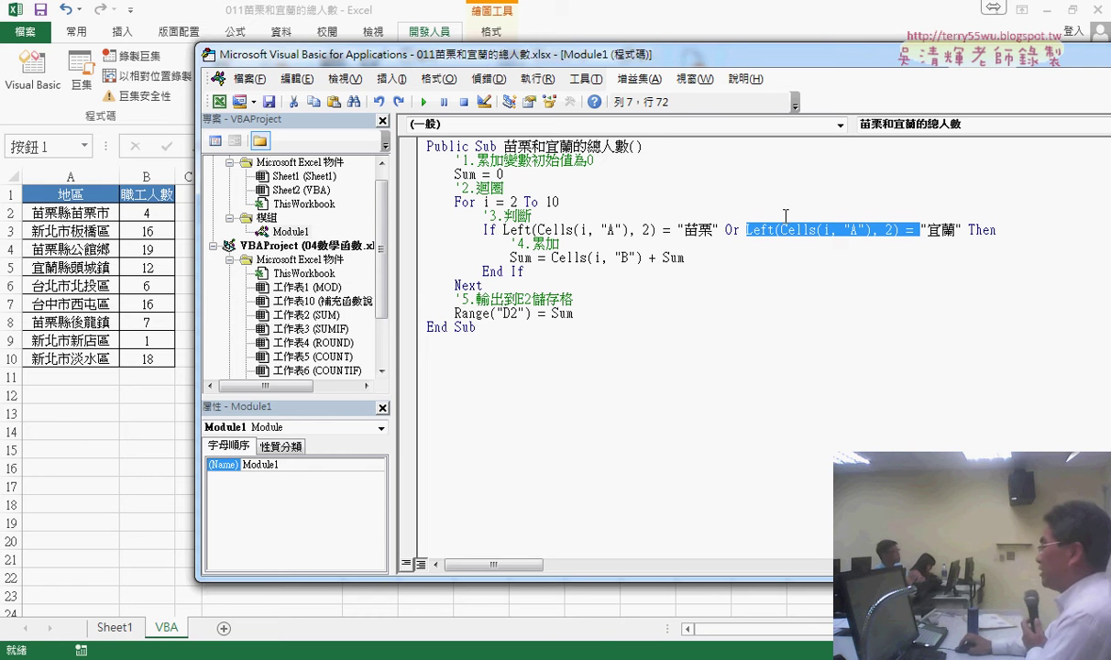
{"action": "key", "text": "Down"}
{"action": "key", "text": "Down"}
{"action": "key", "text": "Down"}
{"action": "left_click_drag", "start_coordinate": [742, 230], "coordinate": [967, 230]}
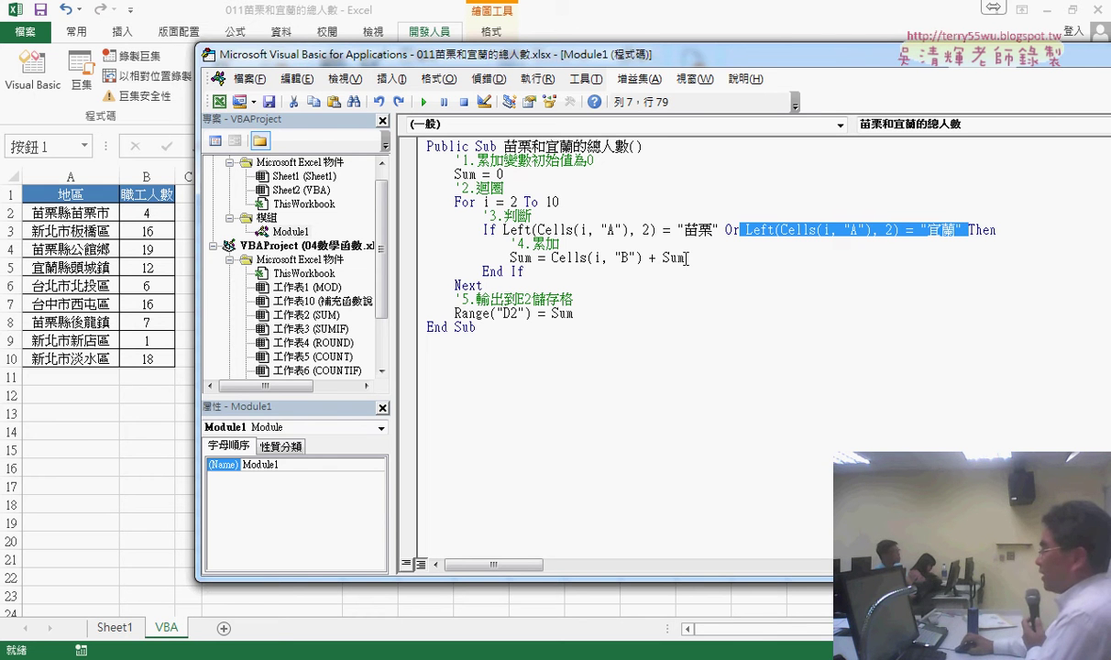
{"action": "left_click_drag", "start_coordinate": [687, 258], "coordinate": [548, 258]}
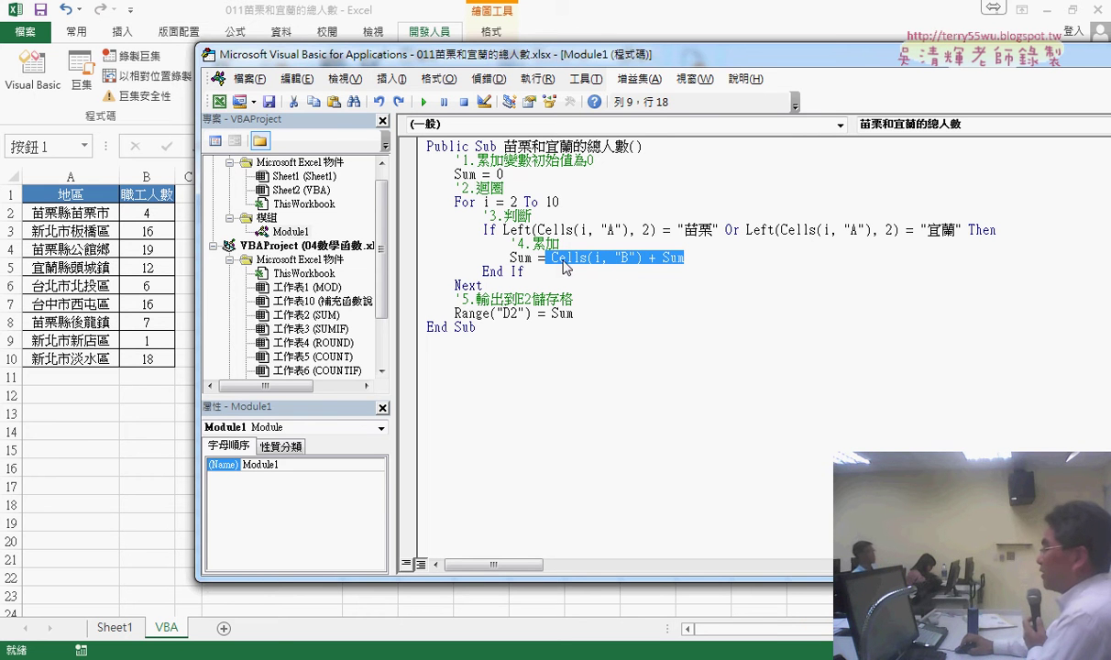
{"action": "left_click", "coordinate": [568, 314]}
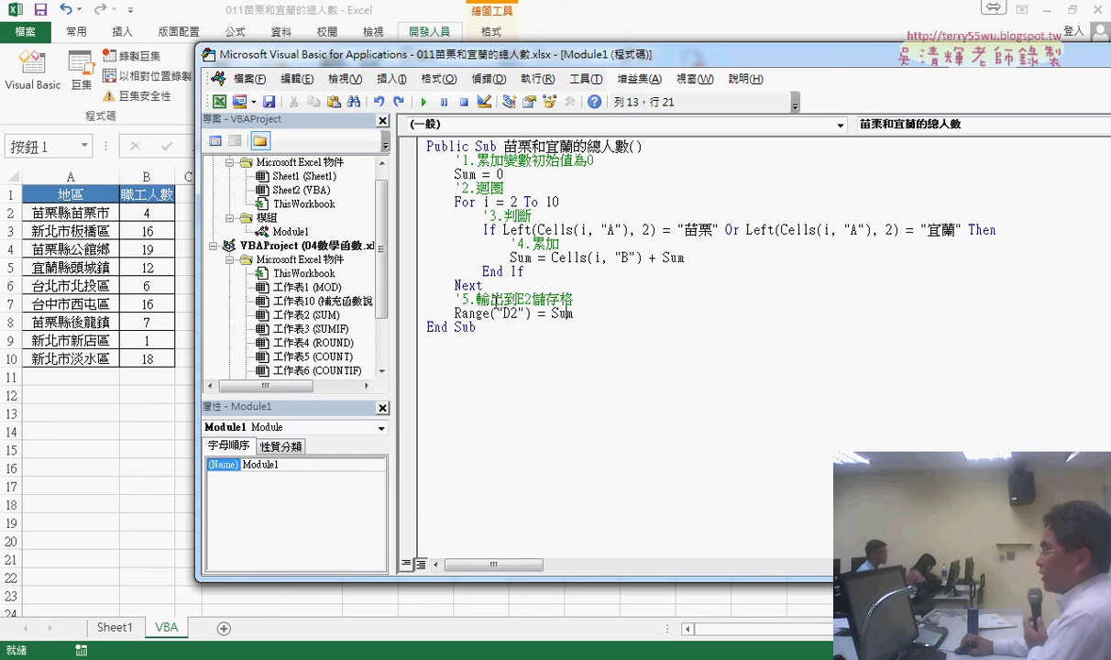
{"action": "left_click_drag", "start_coordinate": [198, 267], "coordinate": [327, 267]}
{"action": "key", "text": "Left"}
{"action": "key", "text": "Left"}
{"action": "key", "text": "Left"}
{"action": "left_click", "coordinate": [269, 211]}
{"action": "key", "text": "Delete"}
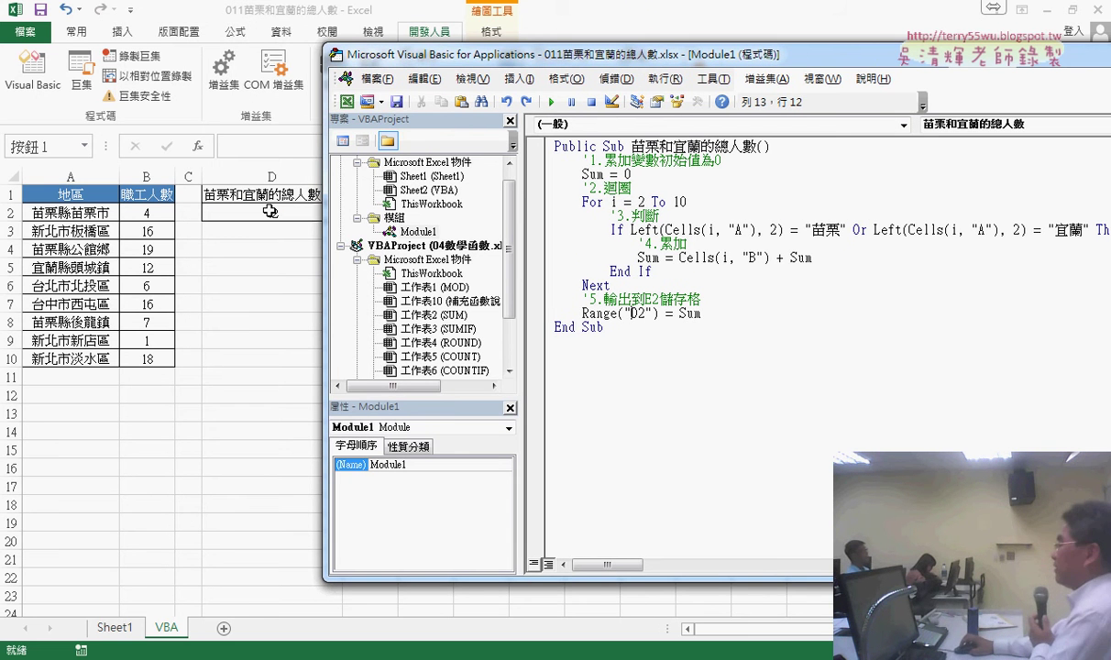
- Review the macro code with a narrower Project pane, highlighting the Or 宜蘭 condition
{"action": "key", "text": "F5"}
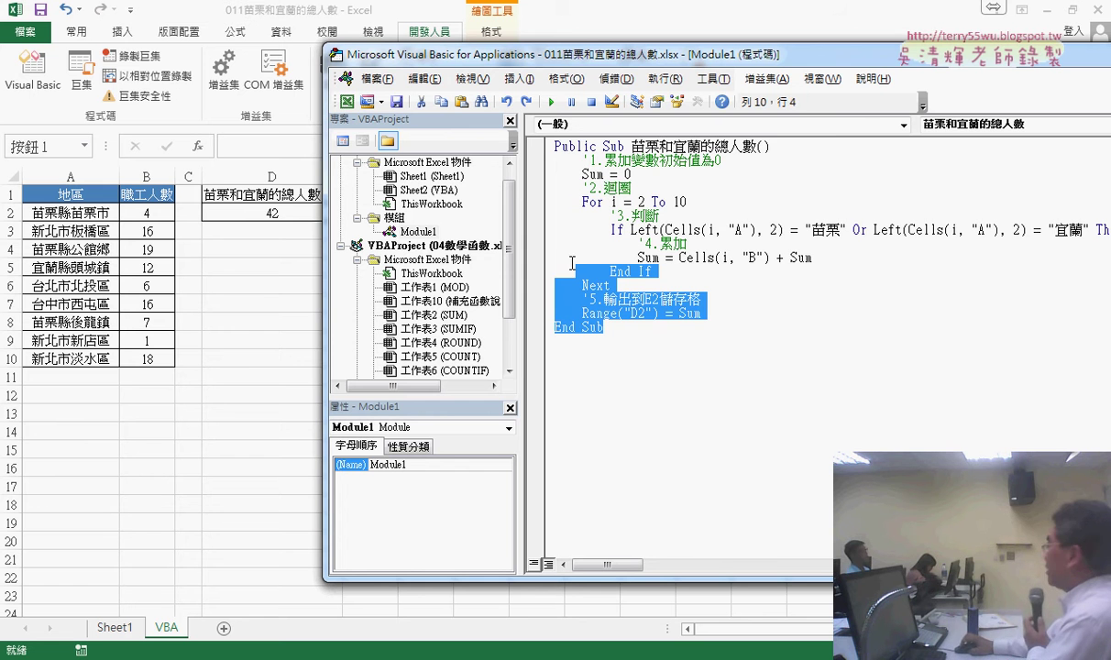
{"action": "left_click_drag", "start_coordinate": [606, 328], "coordinate": [554, 145]}
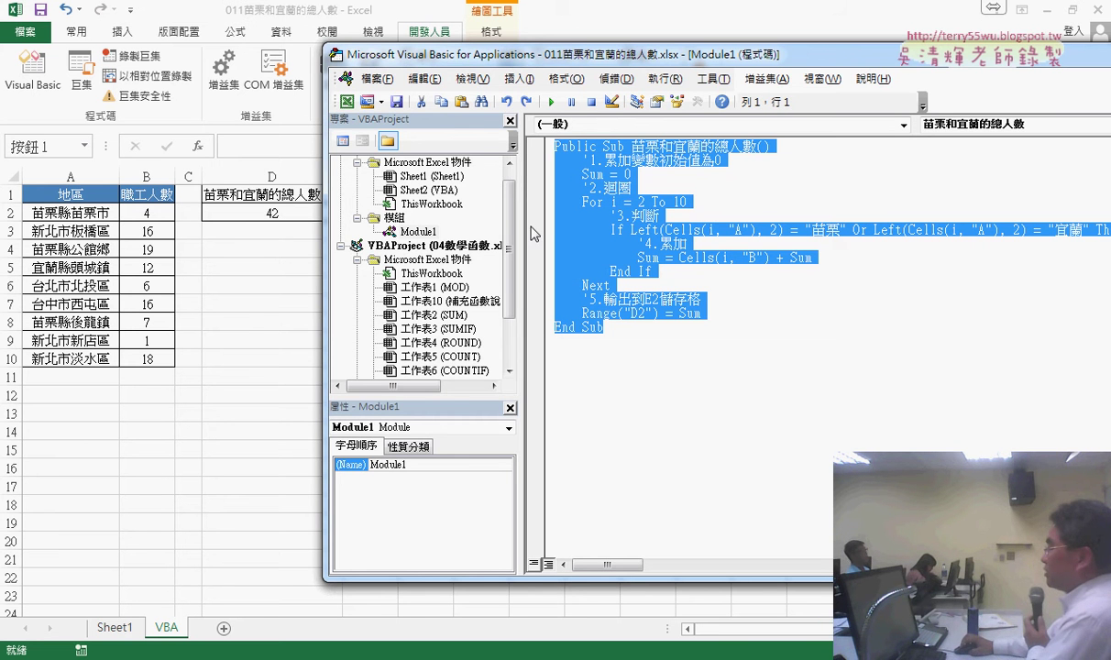
{"action": "left_click_drag", "start_coordinate": [520, 221], "coordinate": [469, 221]}
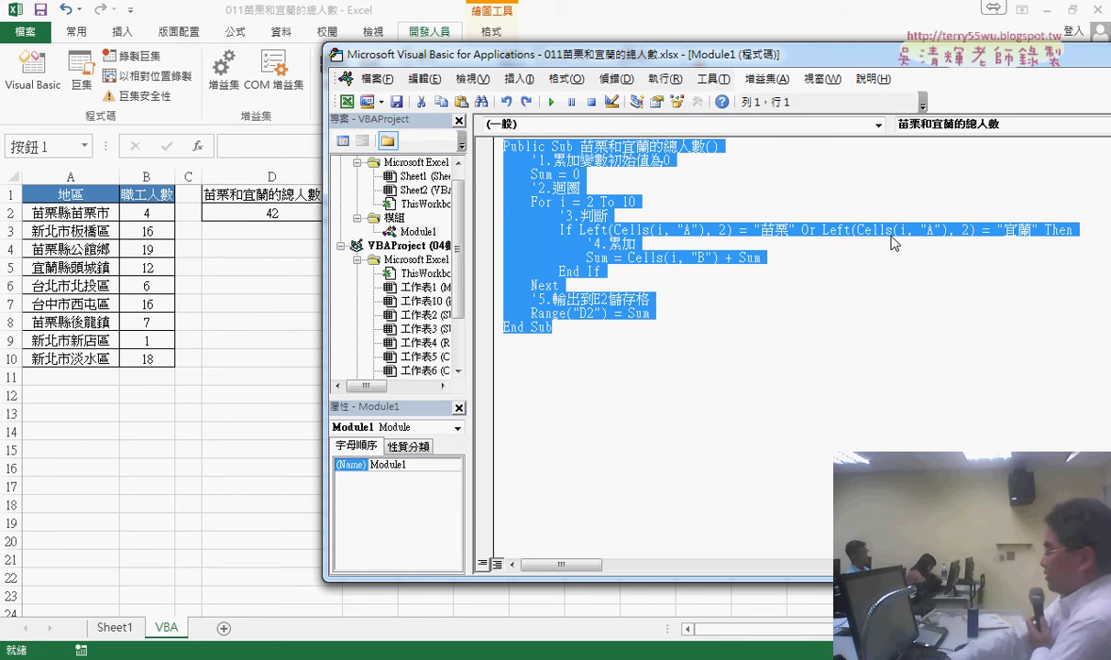
{"action": "left_click", "coordinate": [894, 239]}
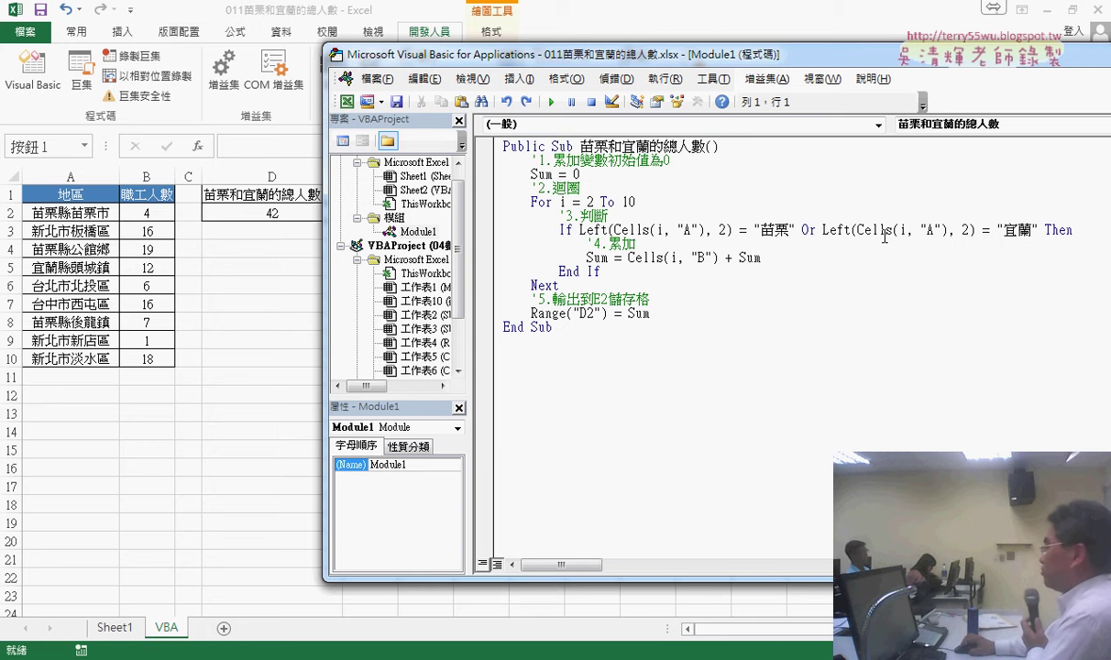
{"action": "left_click_drag", "start_coordinate": [796, 230], "coordinate": [1048, 230]}
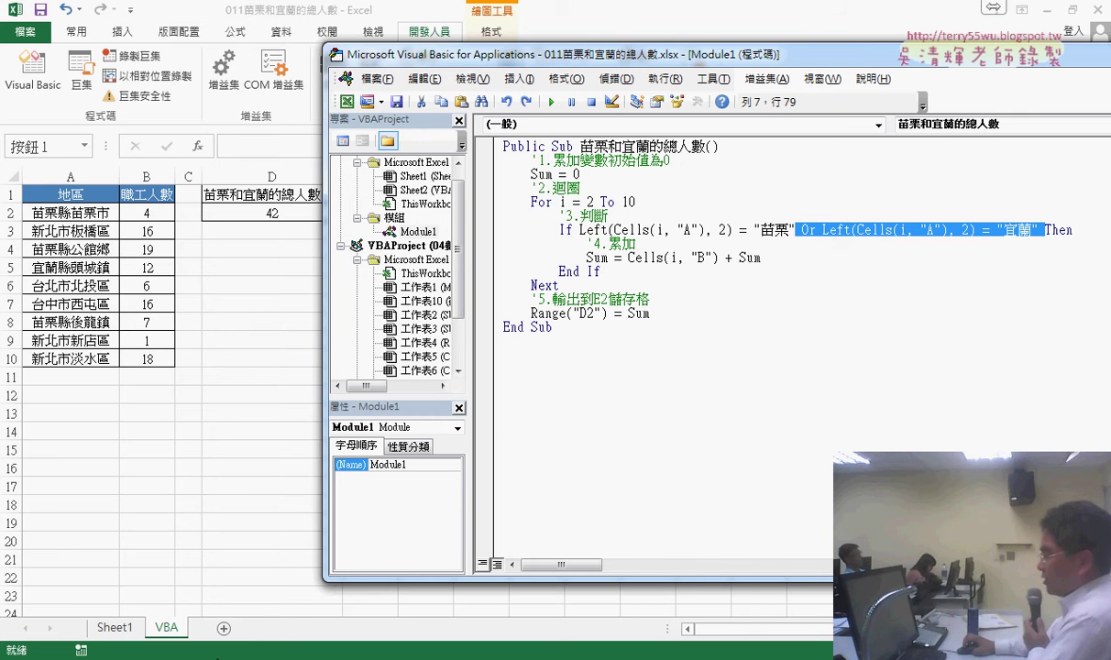
{"action": "mouse_move", "coordinate": [183, 657]}
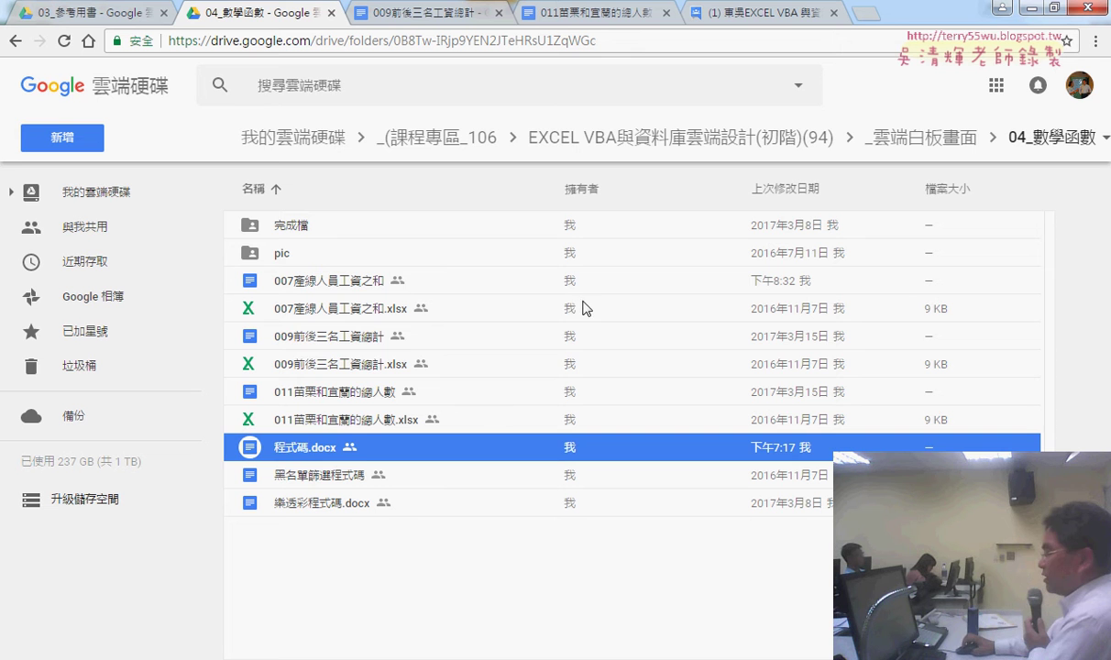
- Download 009前後三名工資總計.xlsx from Google Drive and open it in Excel
{"action": "left_click", "coordinate": [484, 372]}
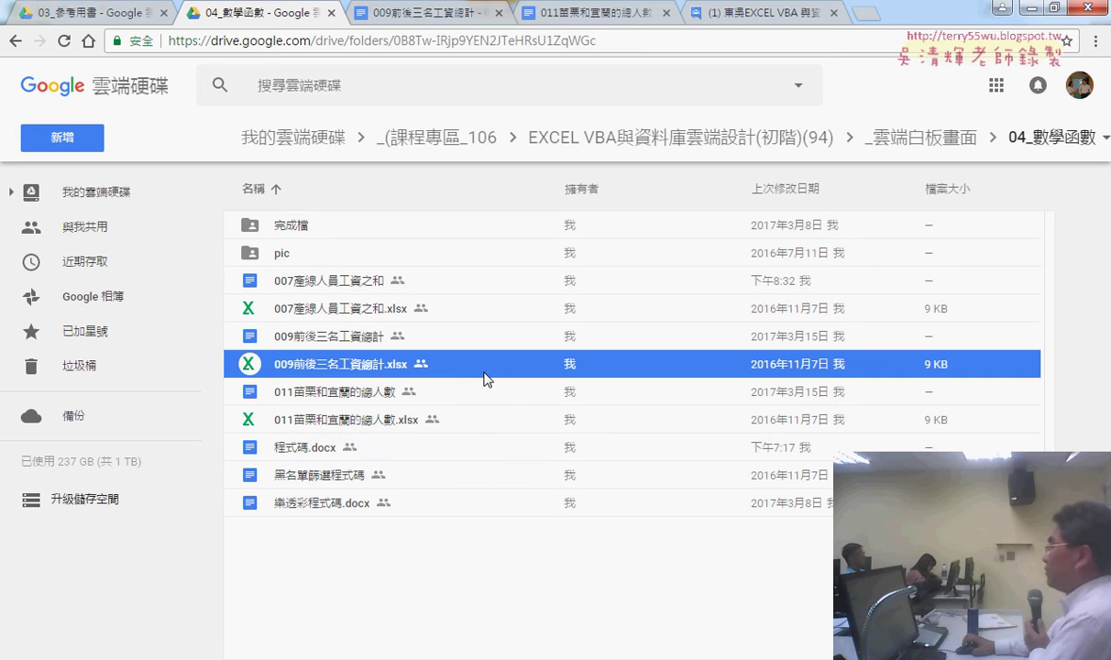
{"action": "double_click", "coordinate": [412, 367]}
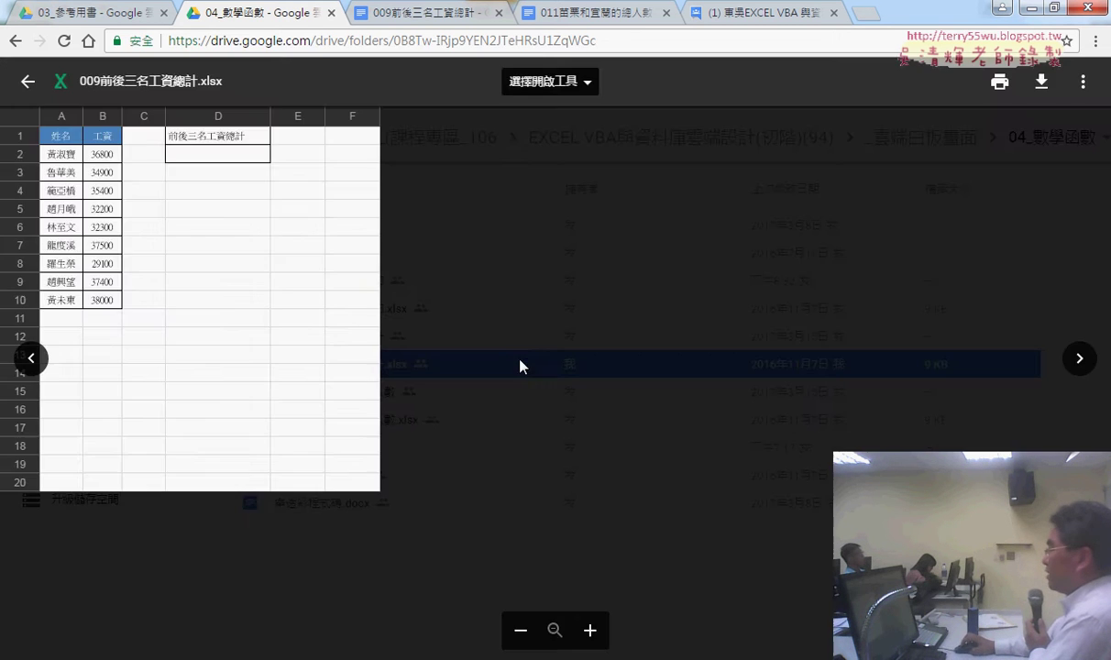
{"action": "left_click", "coordinate": [1043, 83]}
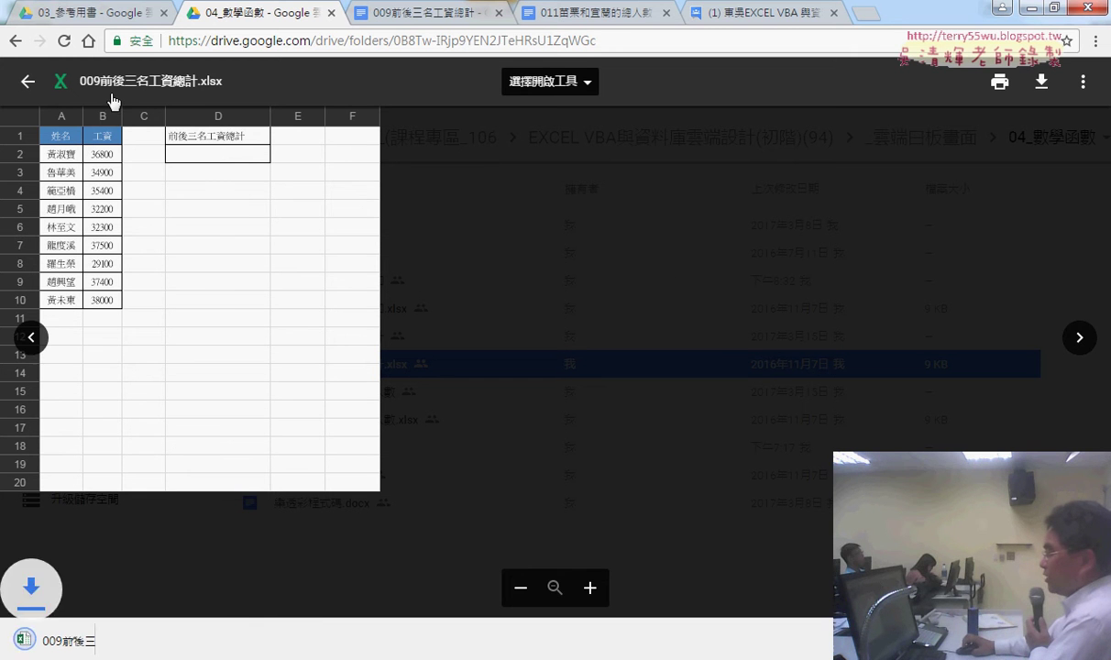
{"action": "left_click", "coordinate": [180, 642]}
{"action": "left_click", "coordinate": [197, 526]}
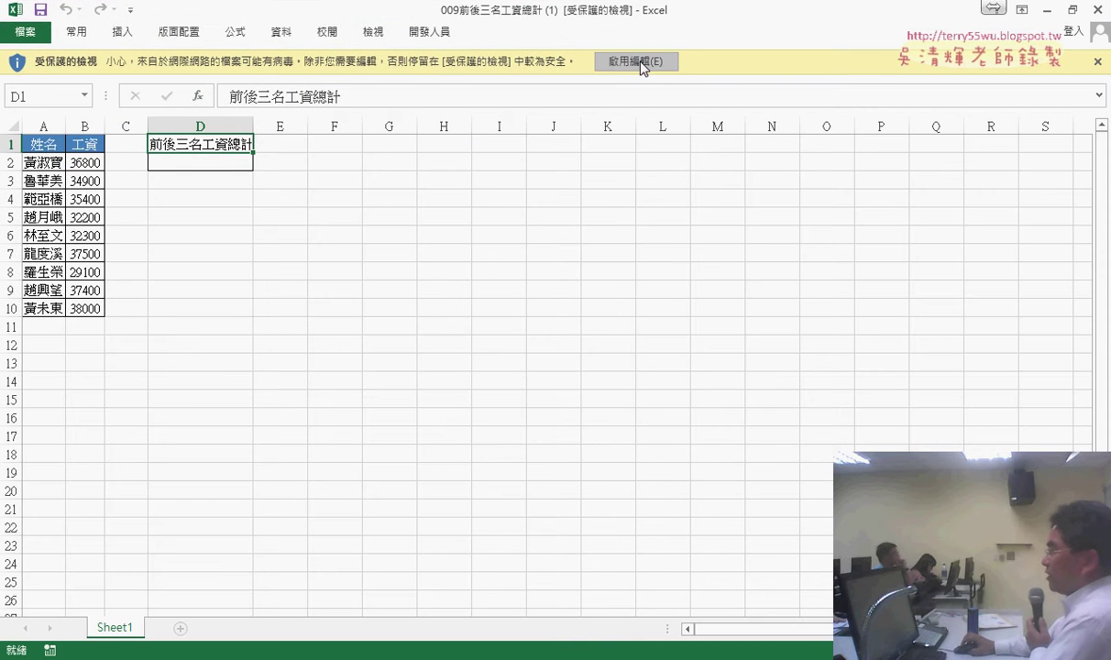
- Enable editing, widen column D to fit 前後三名工資總計, and select the column B salaries
{"action": "left_click", "coordinate": [638, 63]}
{"action": "left_click_drag", "start_coordinate": [253, 176], "coordinate": [282, 176]}
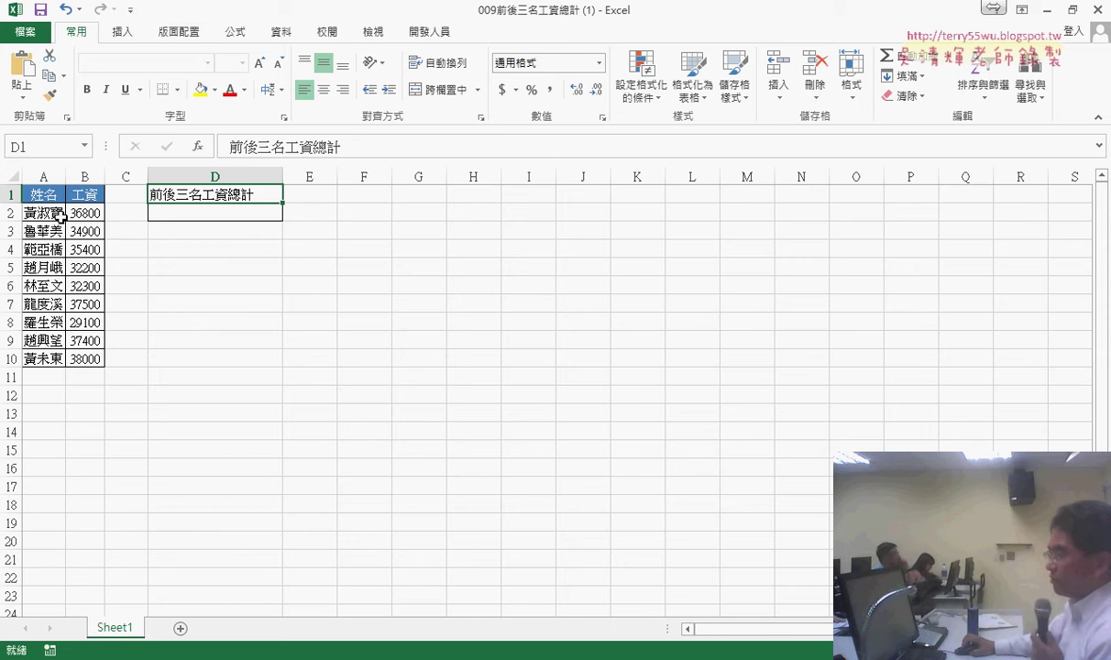
{"action": "left_click_drag", "start_coordinate": [87, 213], "coordinate": [102, 351]}
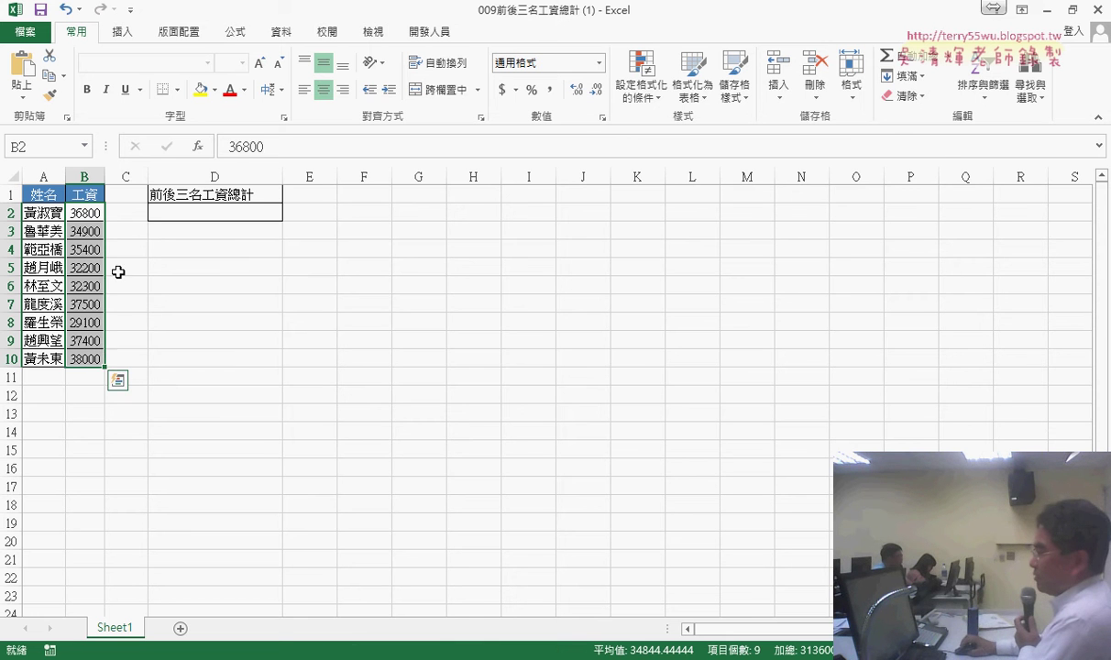
- Review the 工資 salaries in B1:B10, then start D2's formula in the Insert Function dialog
{"action": "left_click_drag", "start_coordinate": [85, 213], "coordinate": [82, 358]}
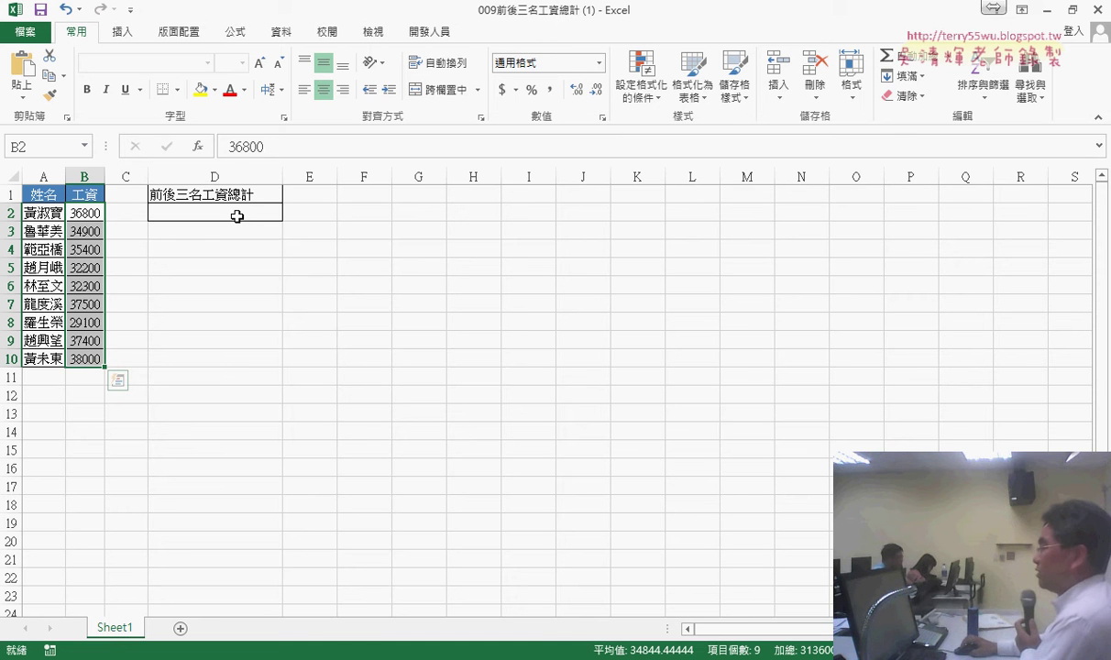
{"action": "left_click", "coordinate": [75, 191]}
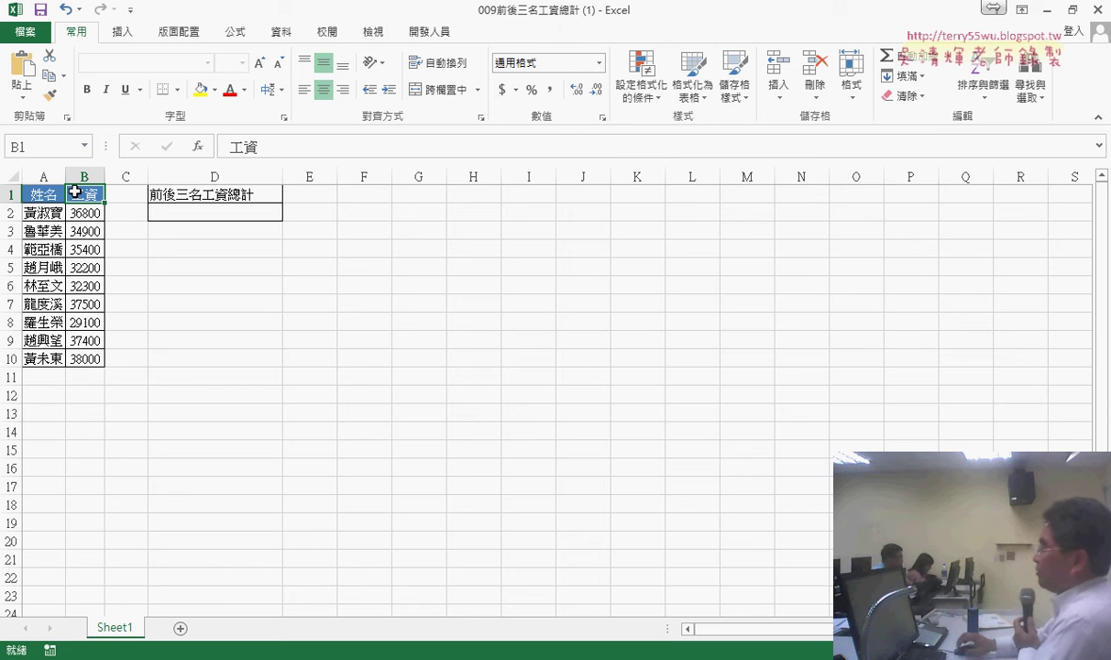
{"action": "left_click", "coordinate": [211, 217]}
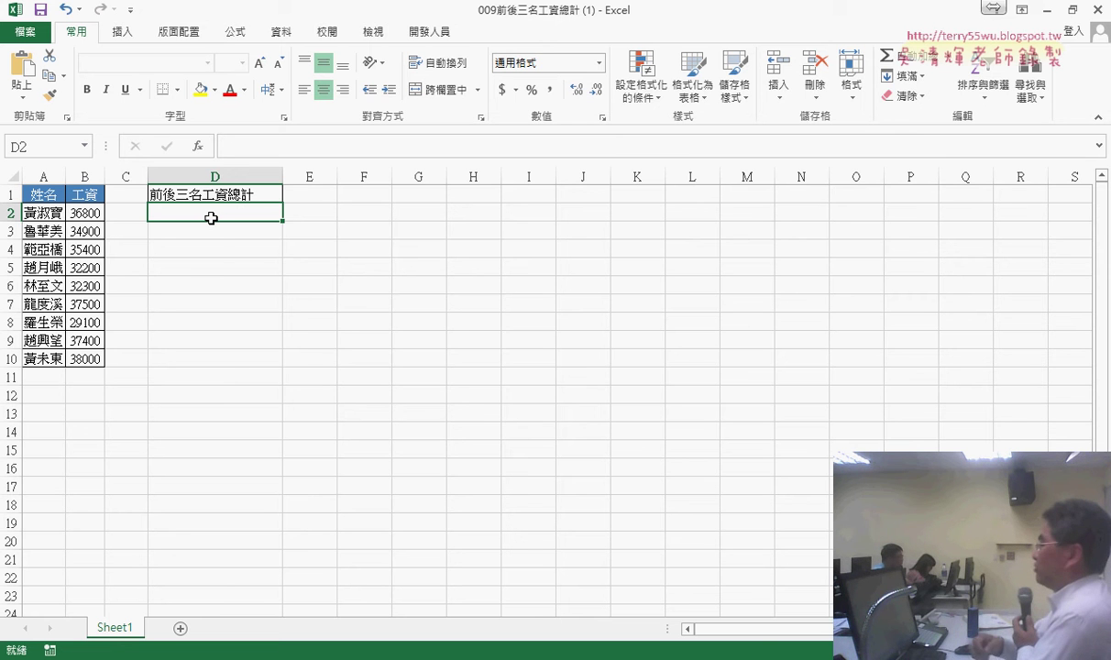
{"action": "left_click", "coordinate": [197, 147]}
- Read the LARGE and SMALL descriptions in the 統計 function category
{"action": "left_click", "coordinate": [612, 256]}
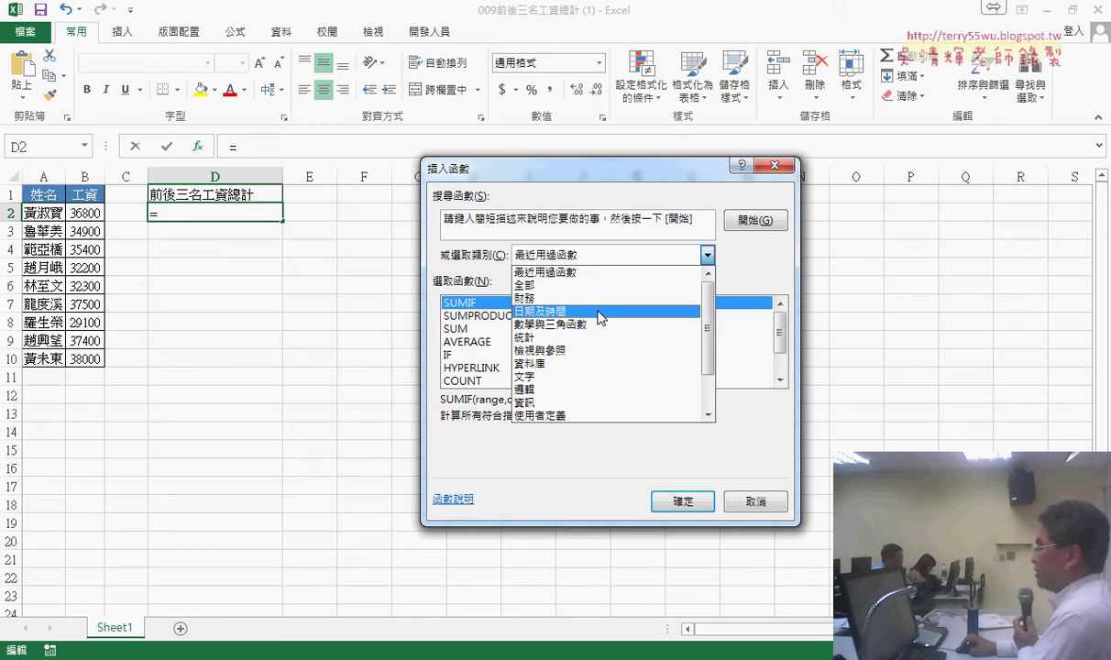
{"action": "left_click", "coordinate": [596, 326]}
{"action": "left_click_drag", "start_coordinate": [785, 320], "coordinate": [780, 339]}
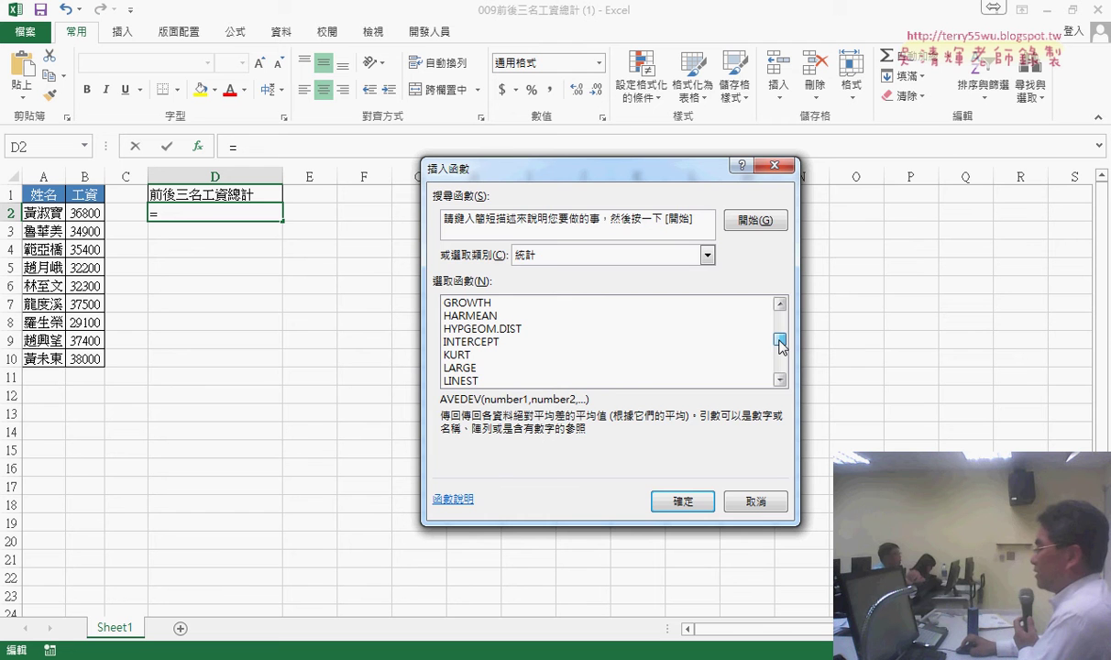
{"action": "left_click", "coordinate": [486, 368]}
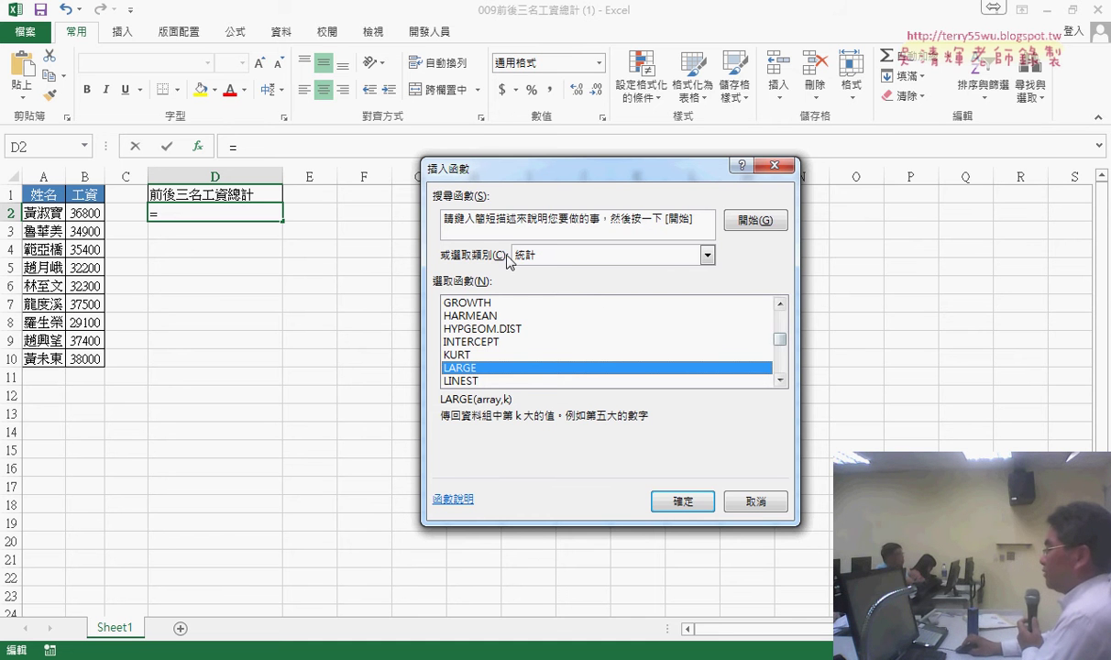
{"action": "left_click_drag", "start_coordinate": [779, 340], "coordinate": [779, 362]}
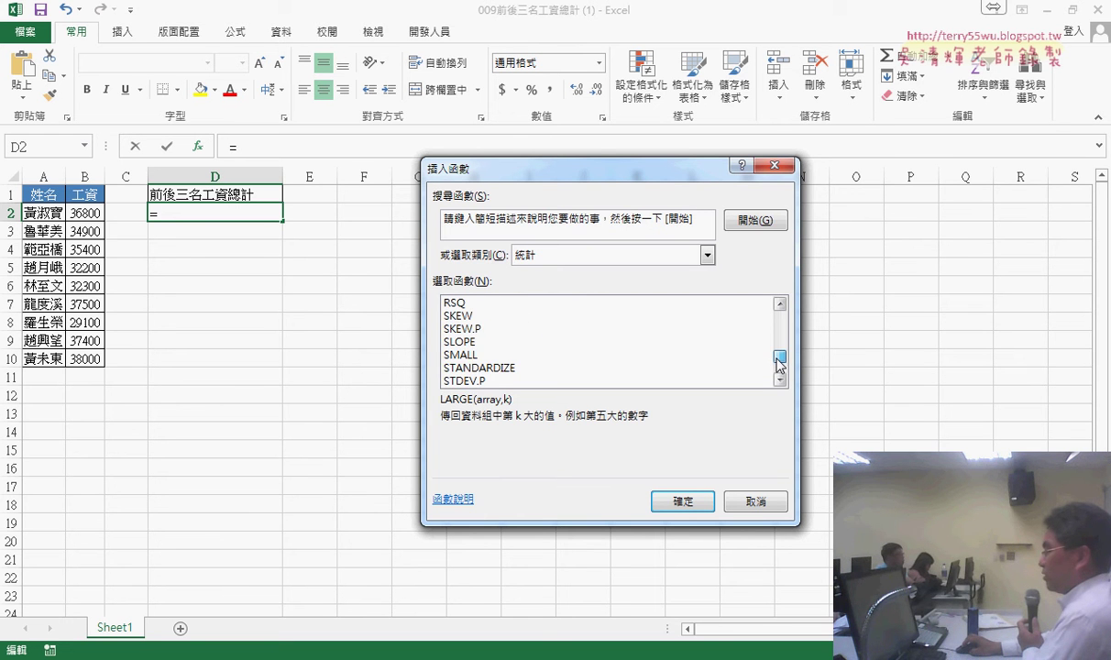
{"action": "left_click", "coordinate": [493, 357]}
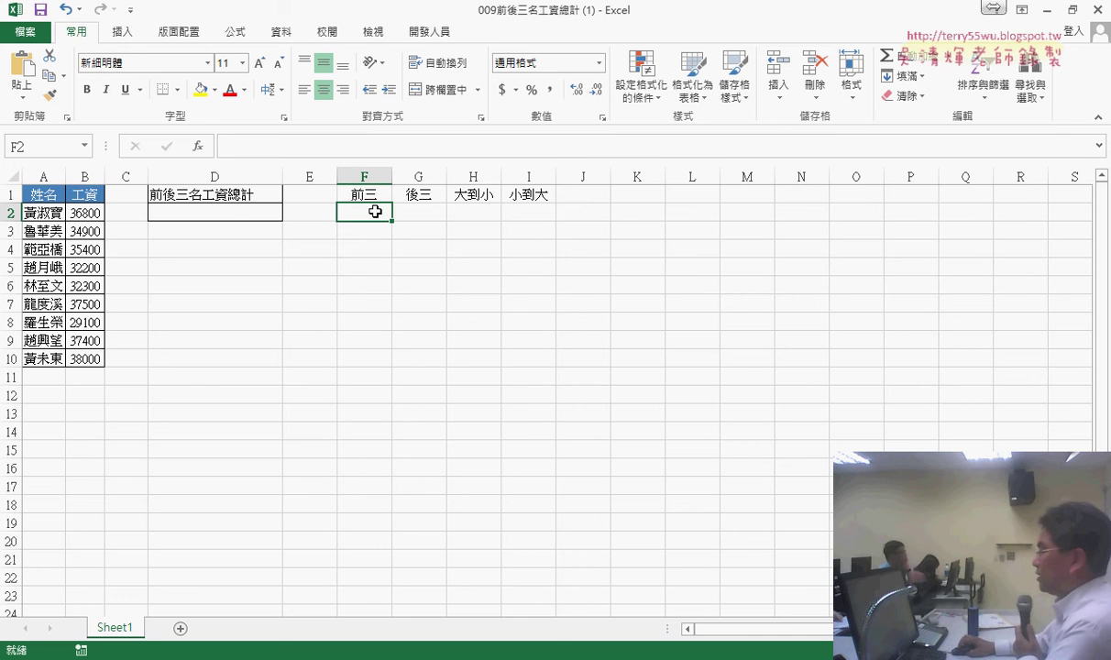
- Select F2 and insert the LARGE function from the Statistical category
{"action": "left_click_drag", "start_coordinate": [84, 213], "coordinate": [85, 356]}
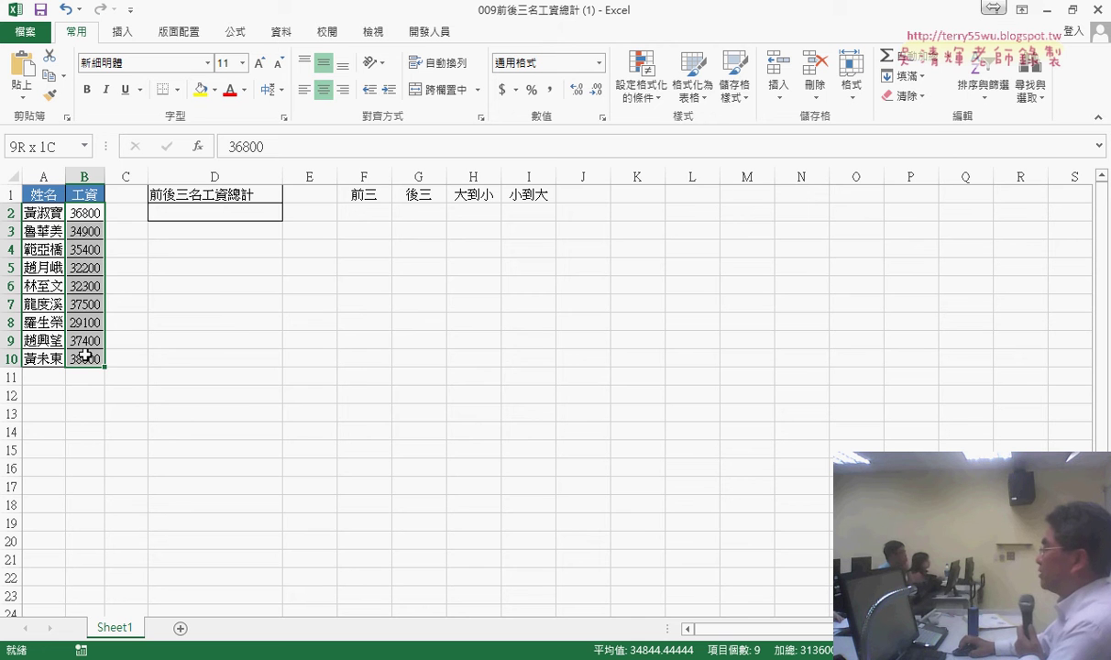
{"action": "left_click", "coordinate": [367, 212]}
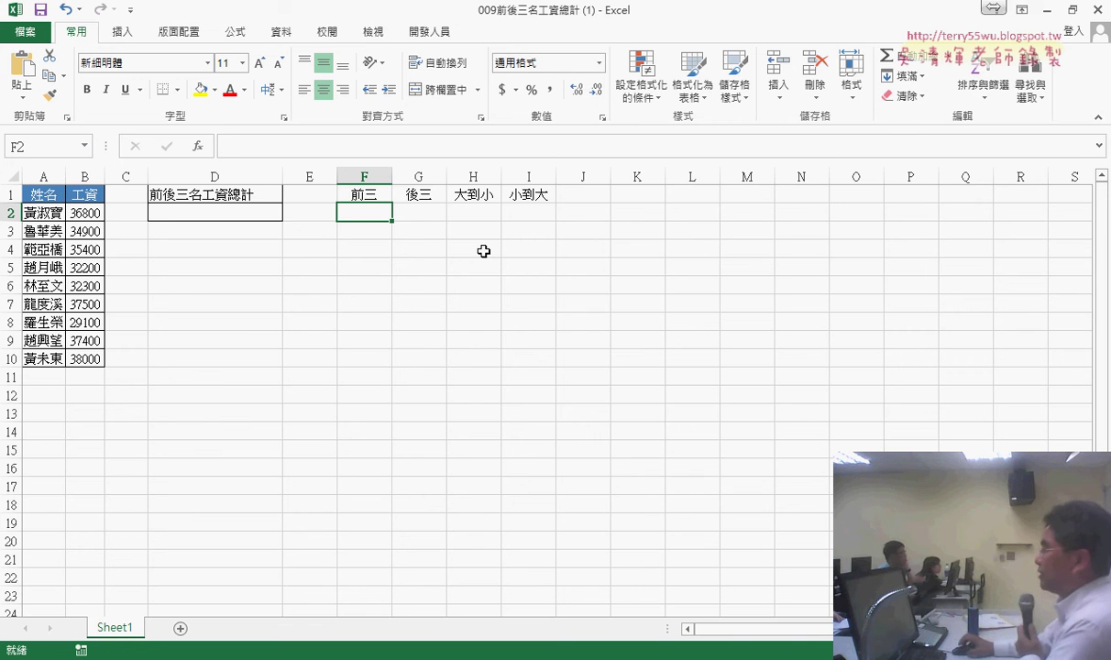
{"action": "left_click", "coordinate": [199, 152]}
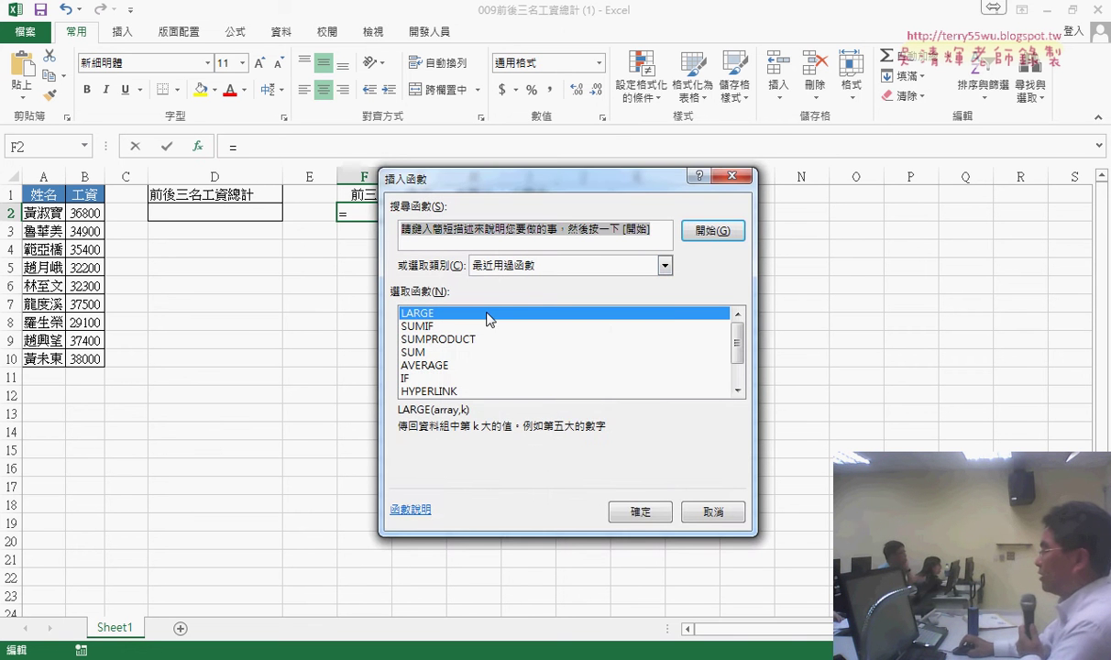
{"action": "left_click", "coordinate": [539, 266]}
{"action": "left_click", "coordinate": [540, 345]}
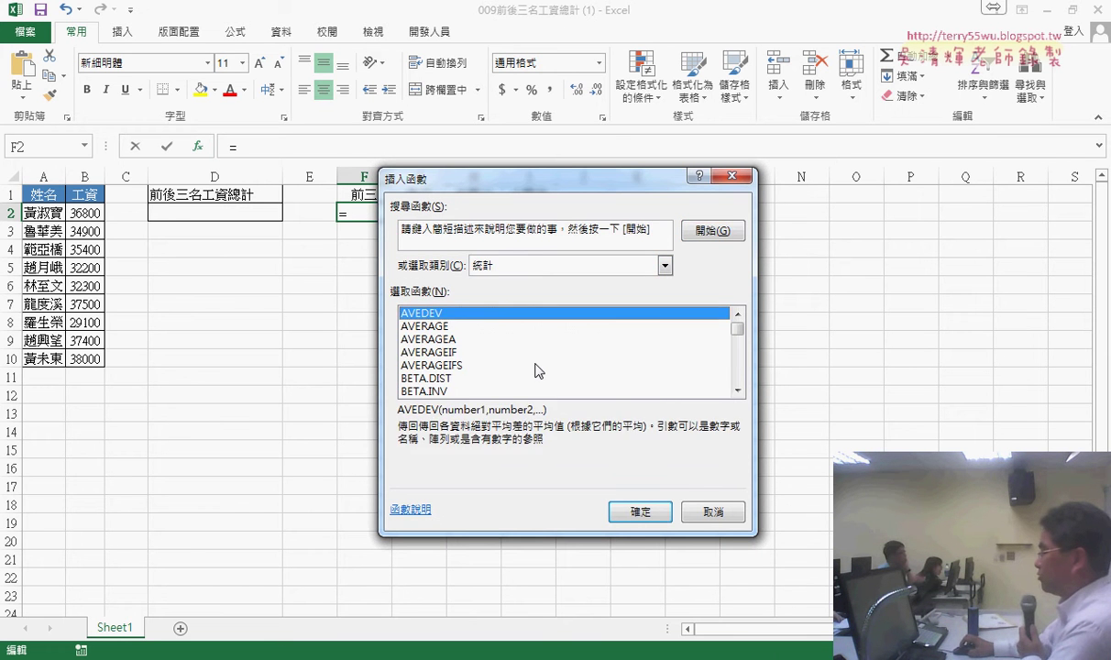
{"action": "left_click", "coordinate": [539, 367]}
{"action": "key", "text": "l"}
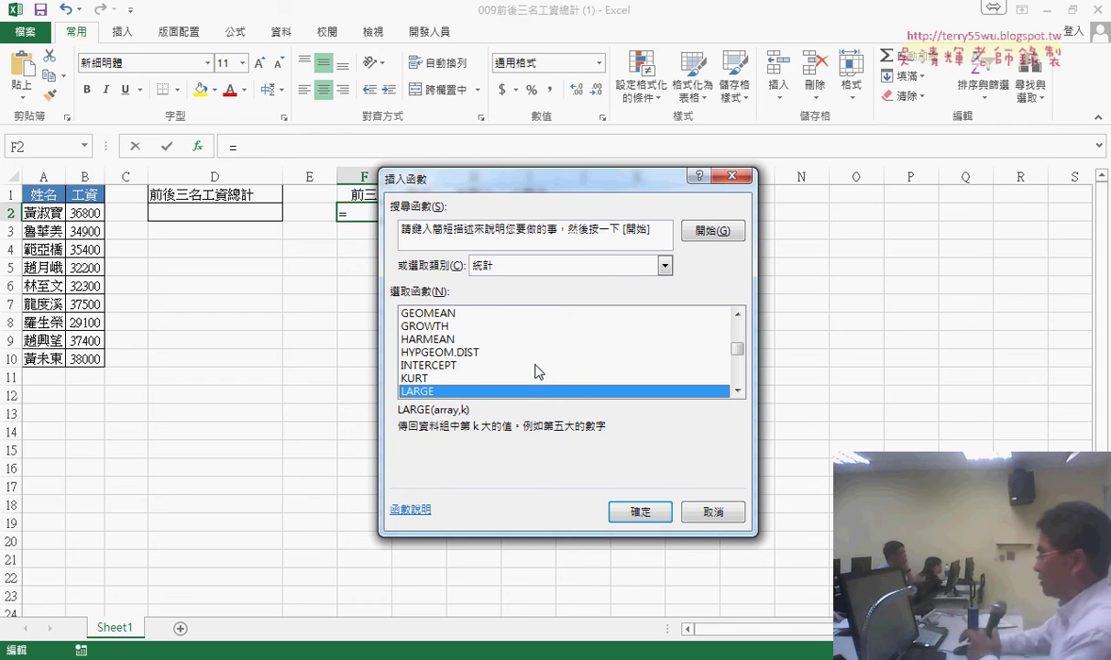
{"action": "left_click", "coordinate": [640, 512]}
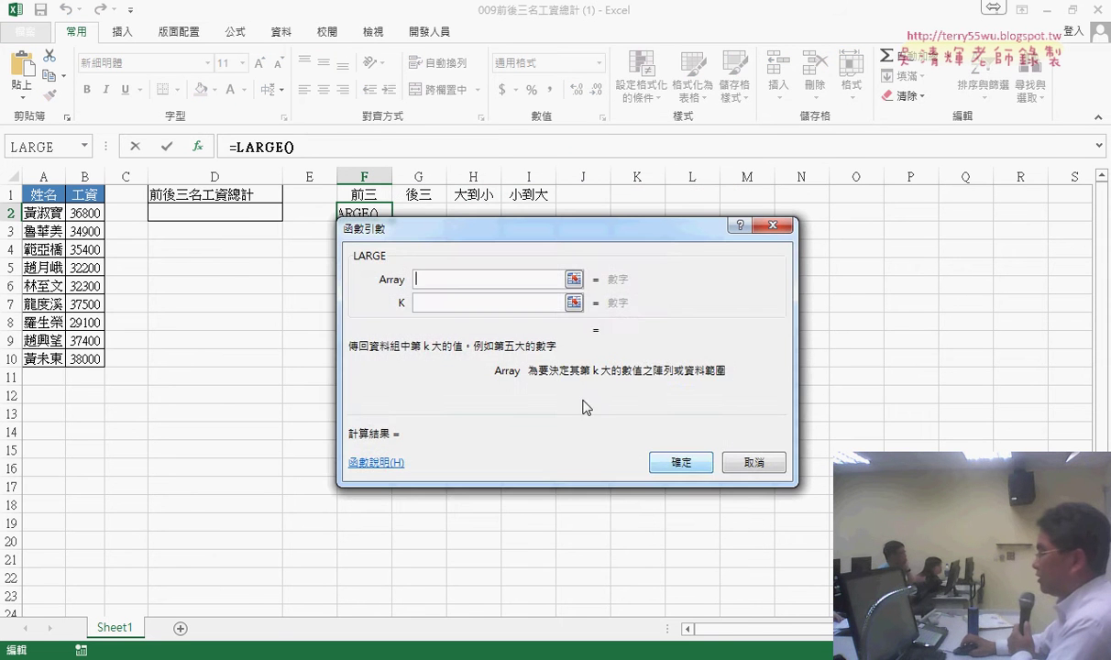
- Set LARGE's array to B2:B10 and k to 3, confirming =LARGE(B2:B10,3) in F2
{"action": "left_click_drag", "start_coordinate": [81, 213], "coordinate": [82, 359]}
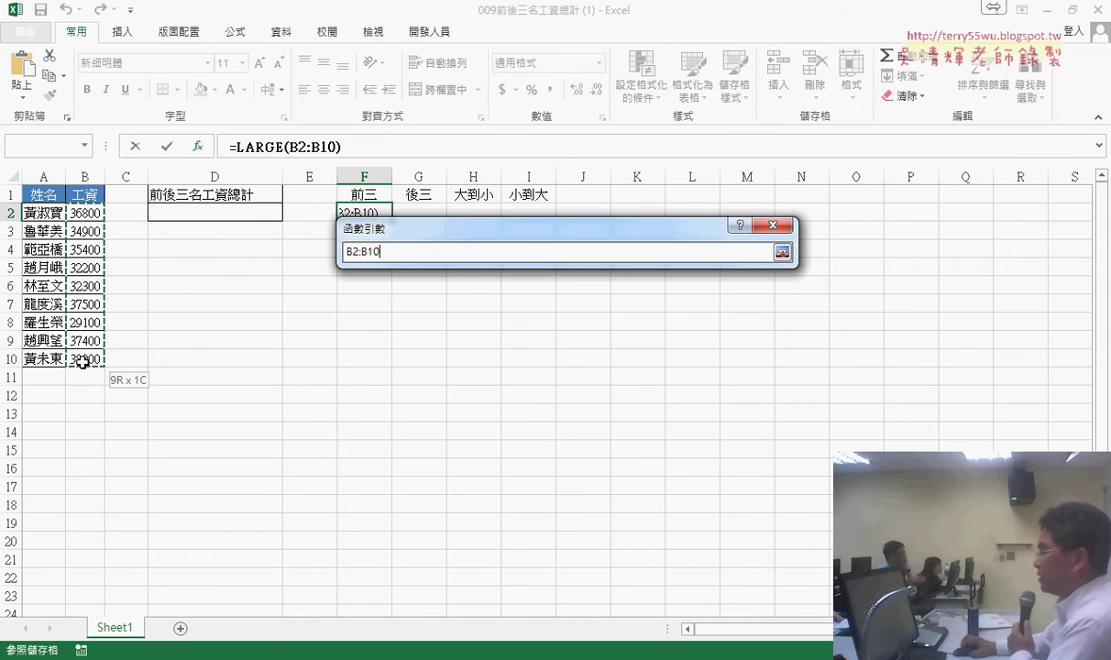
{"action": "left_click", "coordinate": [441, 302]}
{"action": "type", "text": "3"}
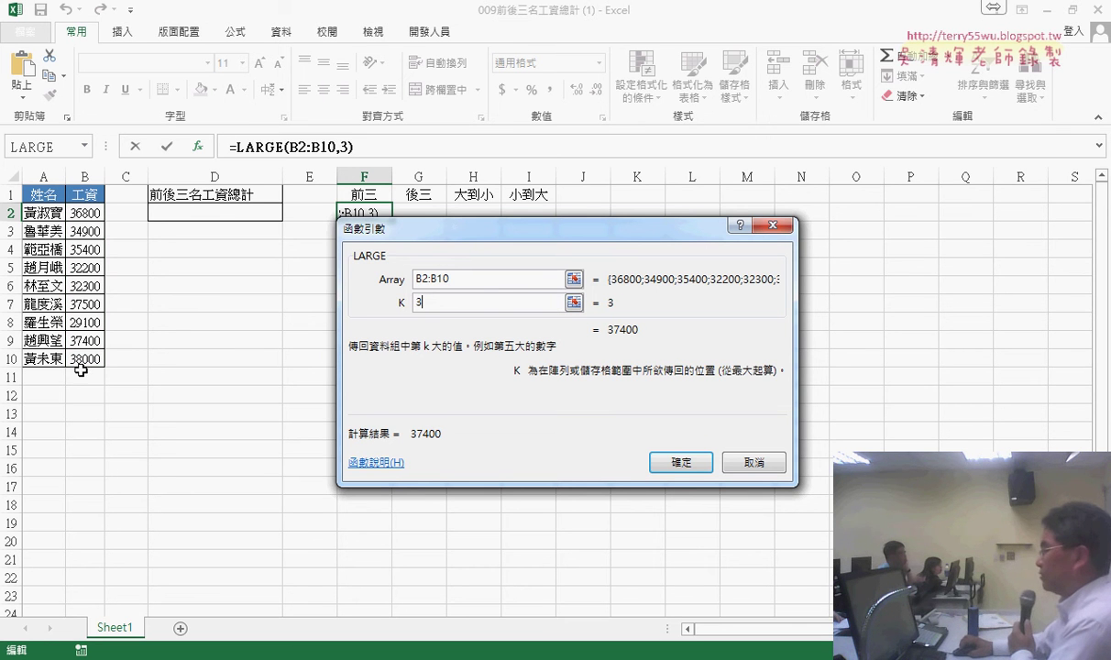
{"action": "key", "text": "BackSpace"}
{"action": "type", "text": "10,"}
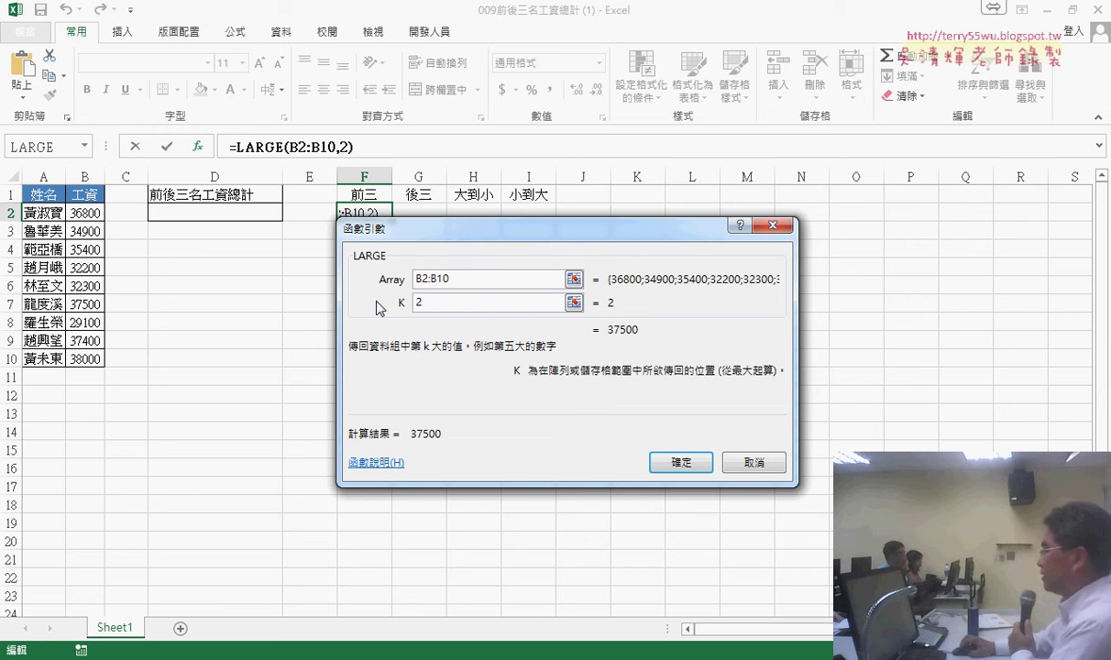
{"action": "type", "text": "3"}
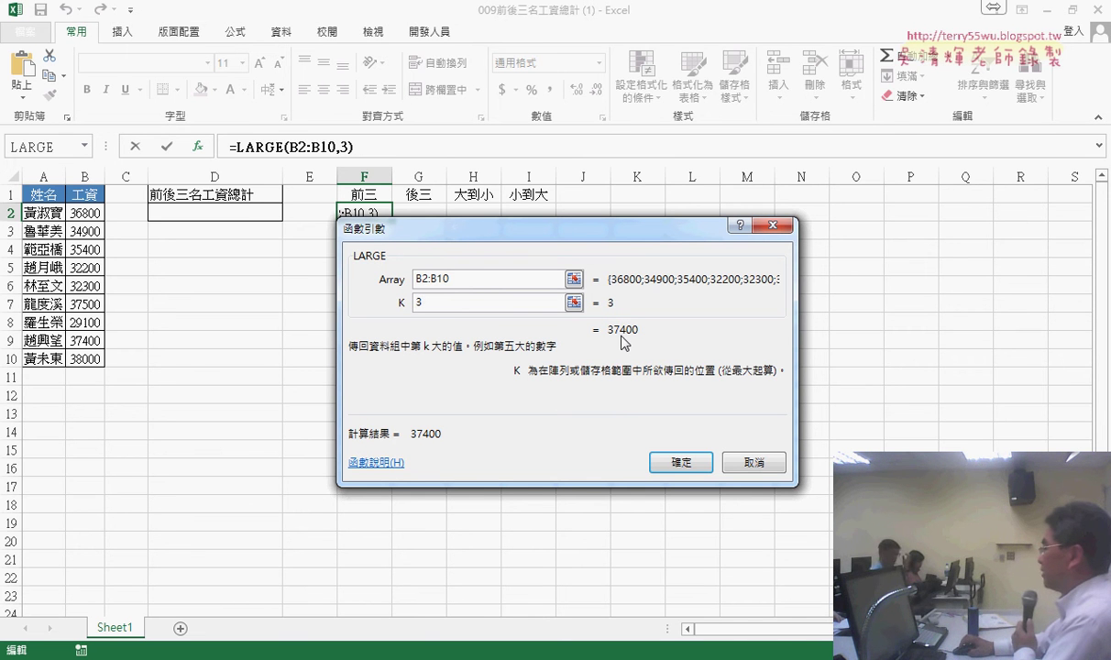
{"action": "left_click", "coordinate": [688, 459]}
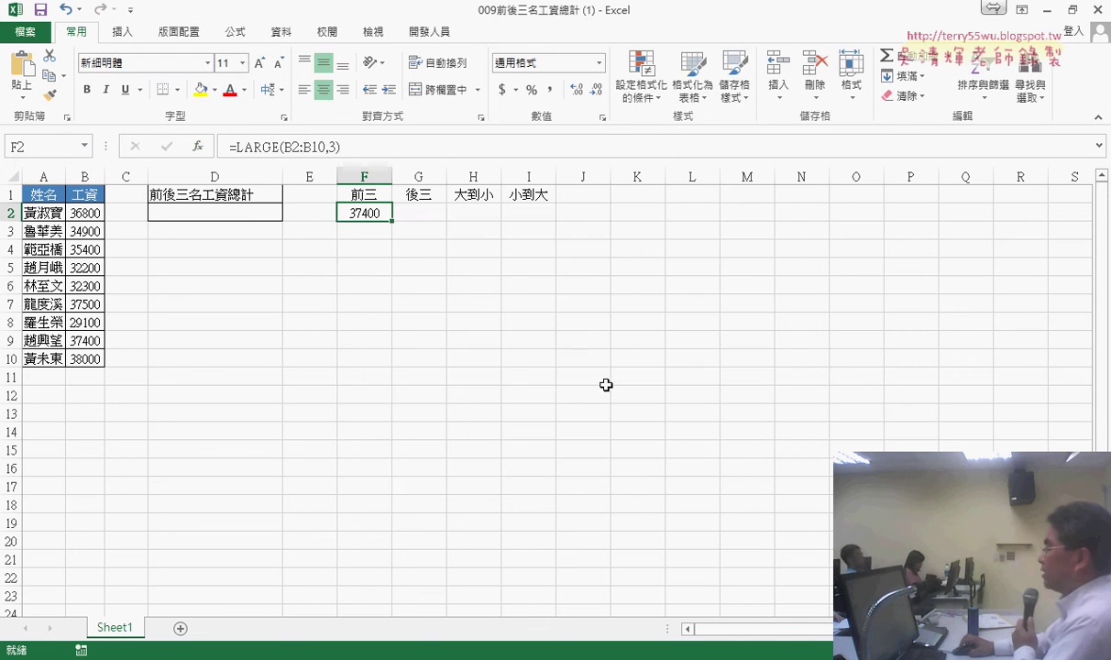
- Cut LARGE(B2:B10,3) out of F2's formula, leaving only the equals sign
{"action": "left_click_drag", "start_coordinate": [358, 151], "coordinate": [260, 147]}
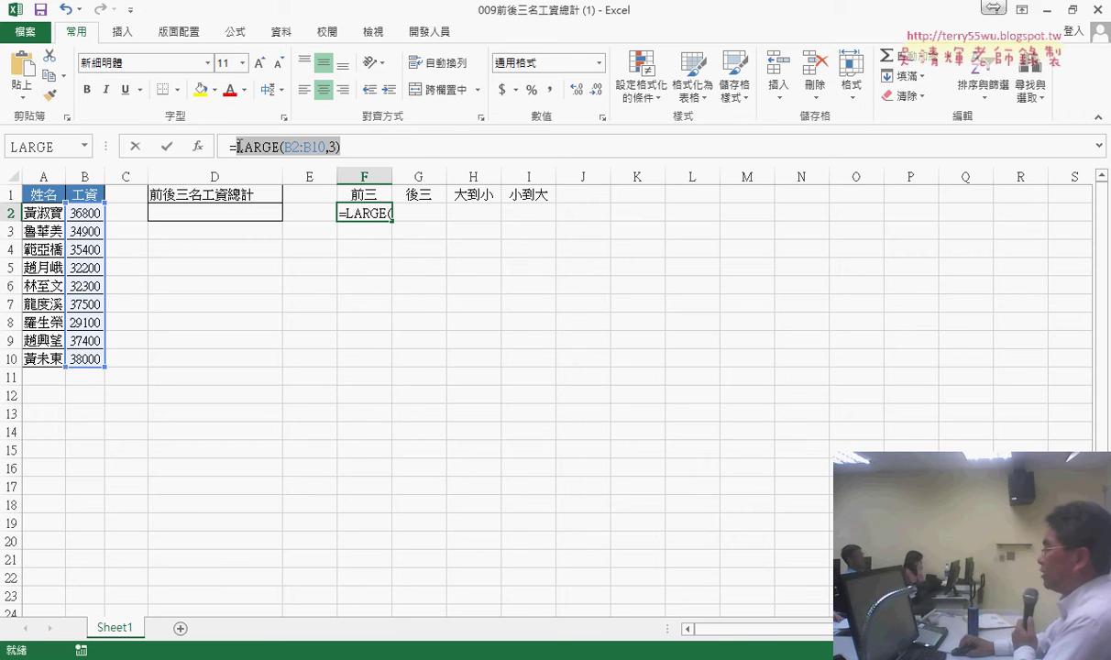
{"action": "right_click", "coordinate": [239, 147]}
{"action": "left_click", "coordinate": [278, 158]}
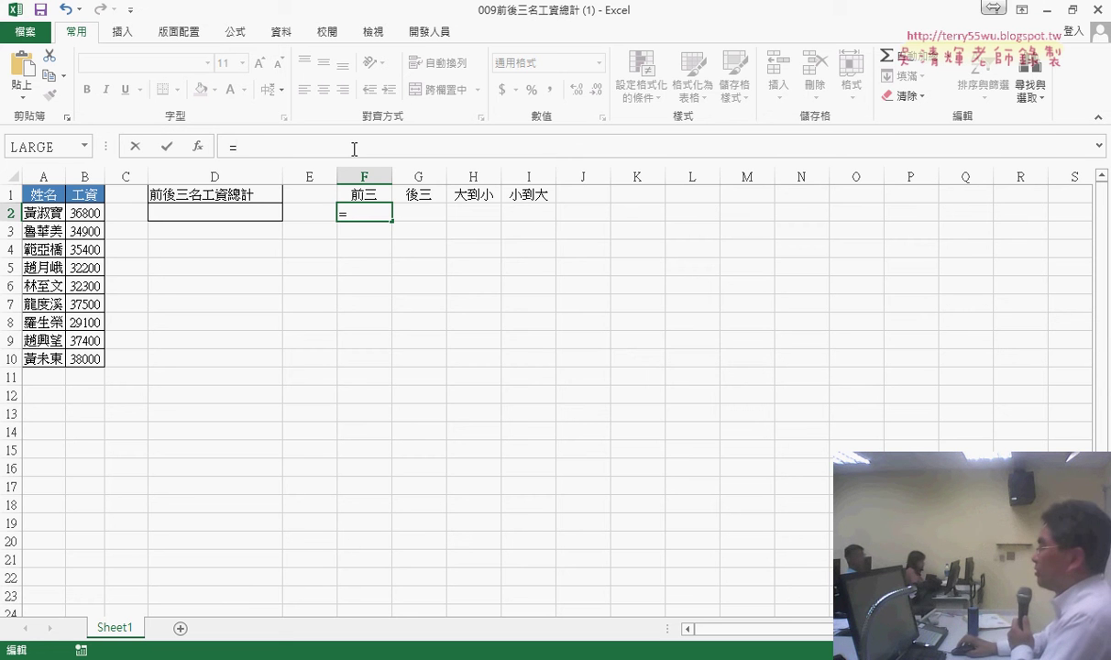
- Insert SUMIF in F2 with range B2:B10 and the cut LARGE(B2:B10,3) pasted as criteria
{"action": "left_click", "coordinate": [199, 147]}
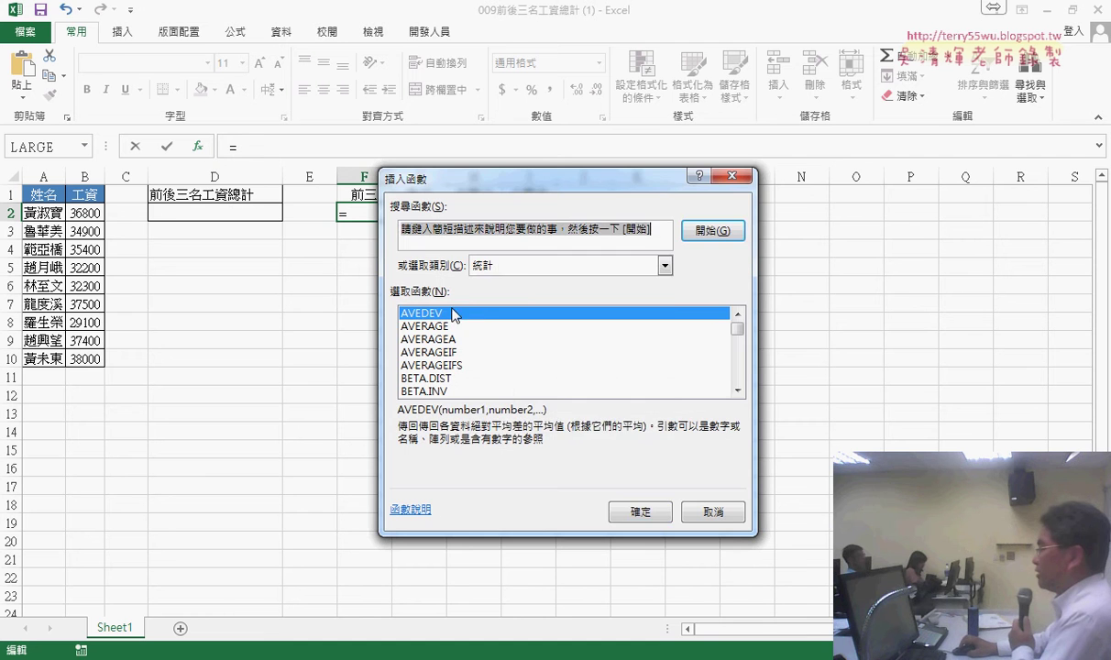
{"action": "left_click", "coordinate": [525, 269]}
{"action": "left_click", "coordinate": [500, 279]}
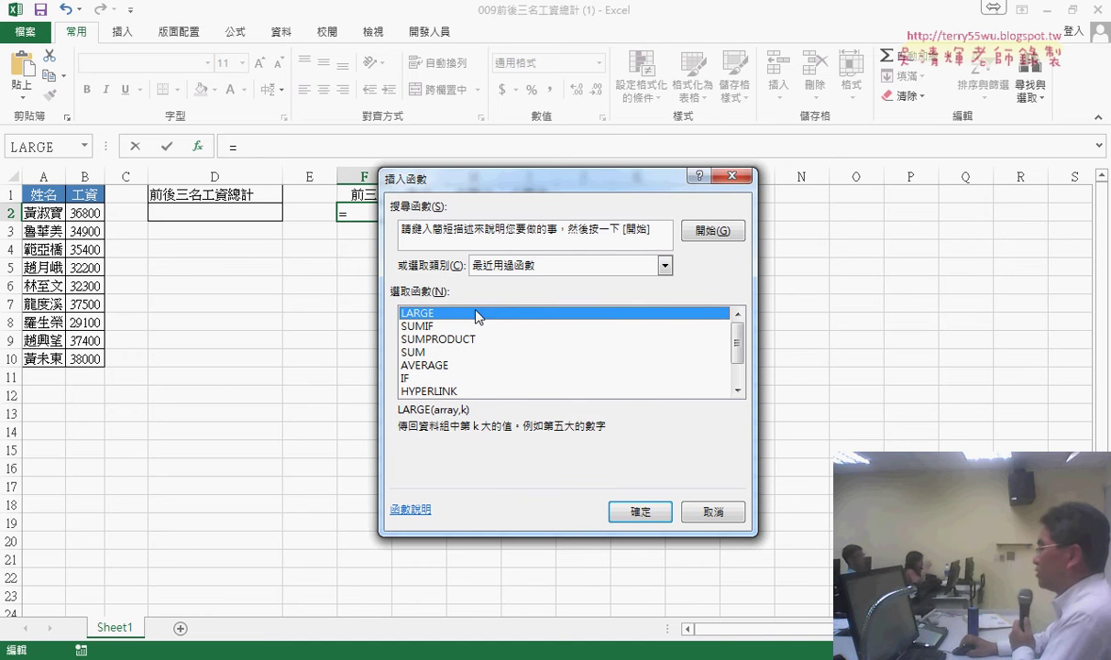
{"action": "double_click", "coordinate": [439, 327]}
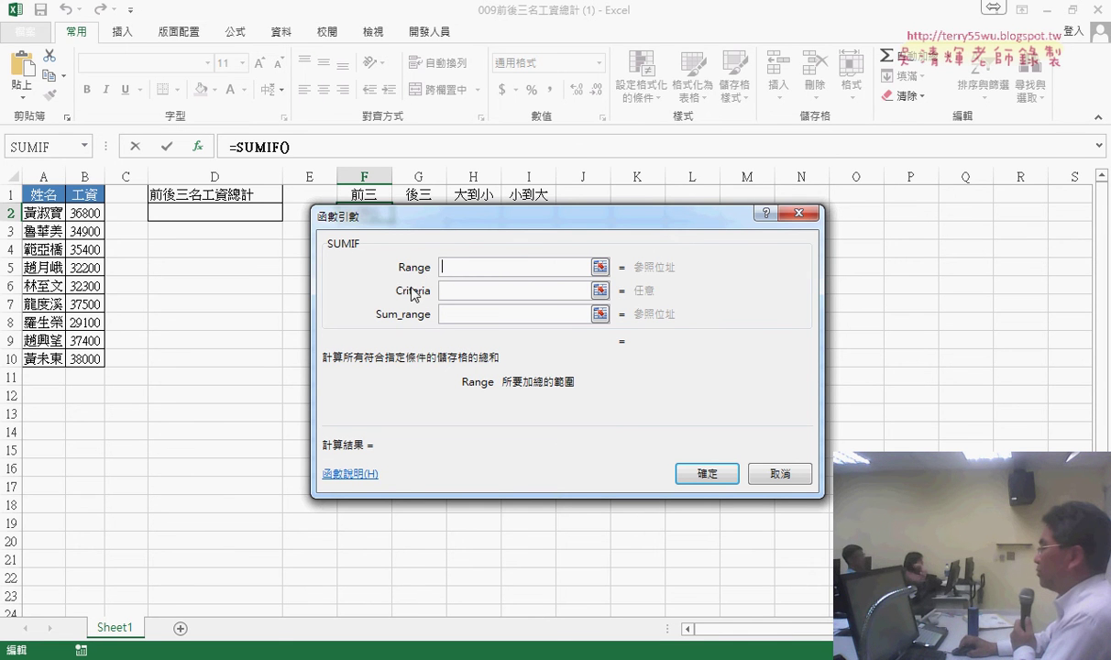
{"action": "left_click_drag", "start_coordinate": [99, 213], "coordinate": [99, 356]}
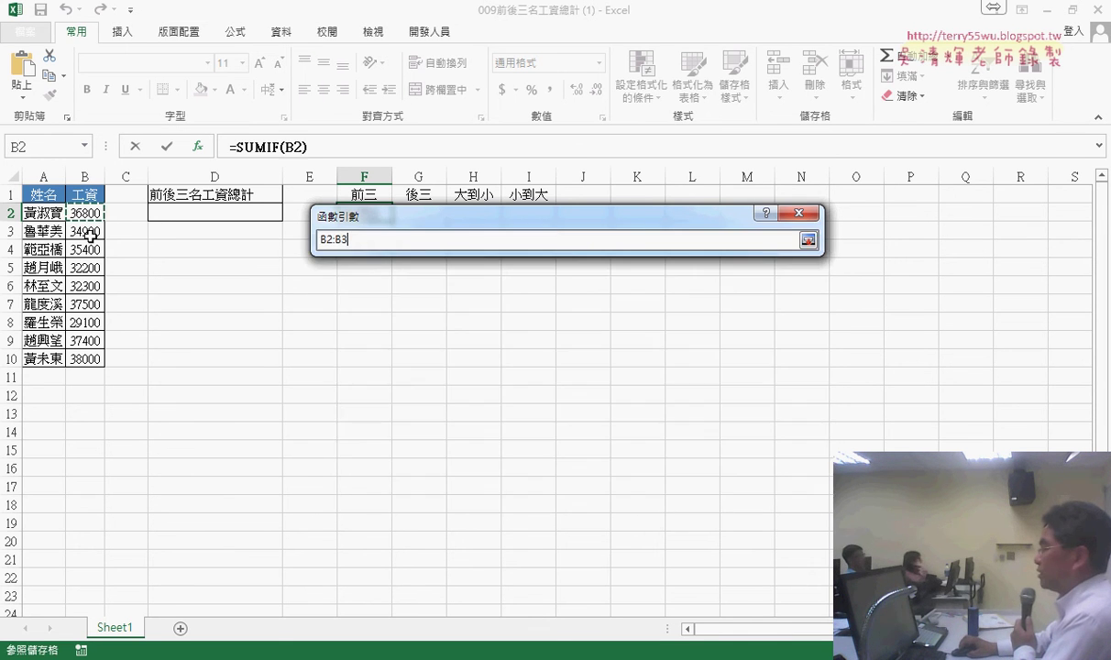
{"action": "left_click", "coordinate": [458, 291]}
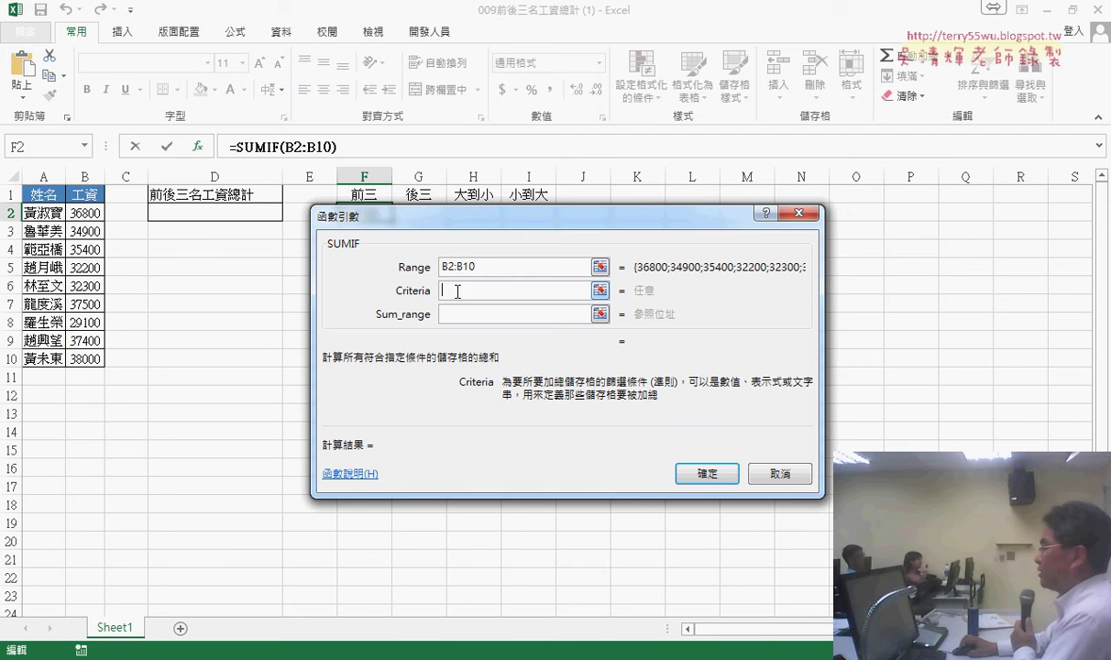
{"action": "right_click", "coordinate": [497, 294]}
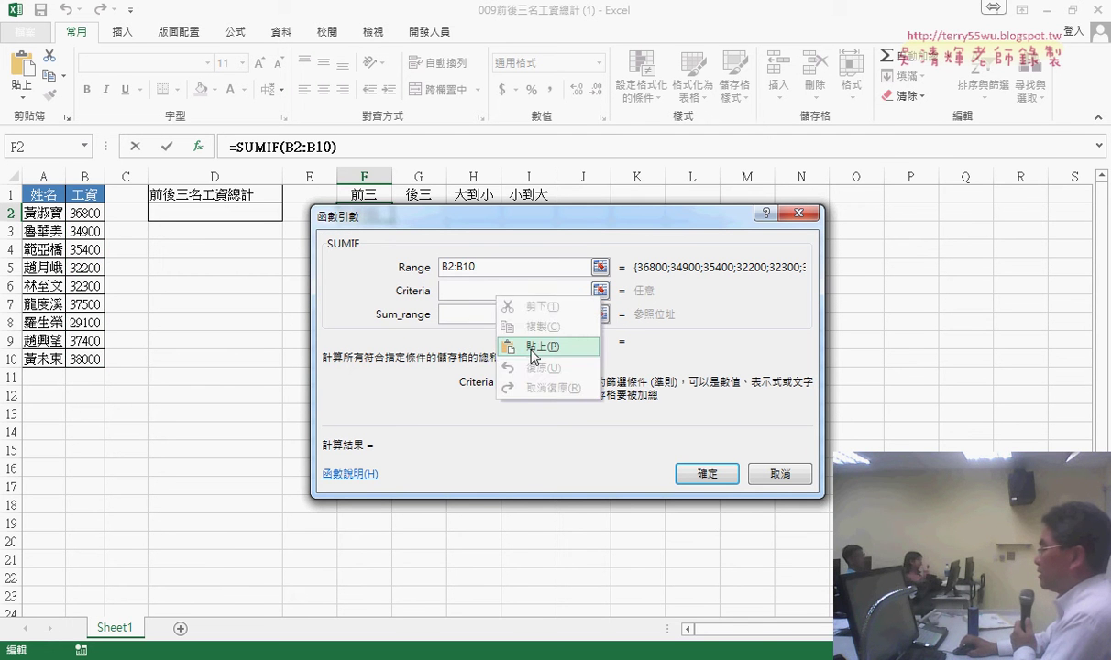
{"action": "left_click", "coordinate": [541, 347]}
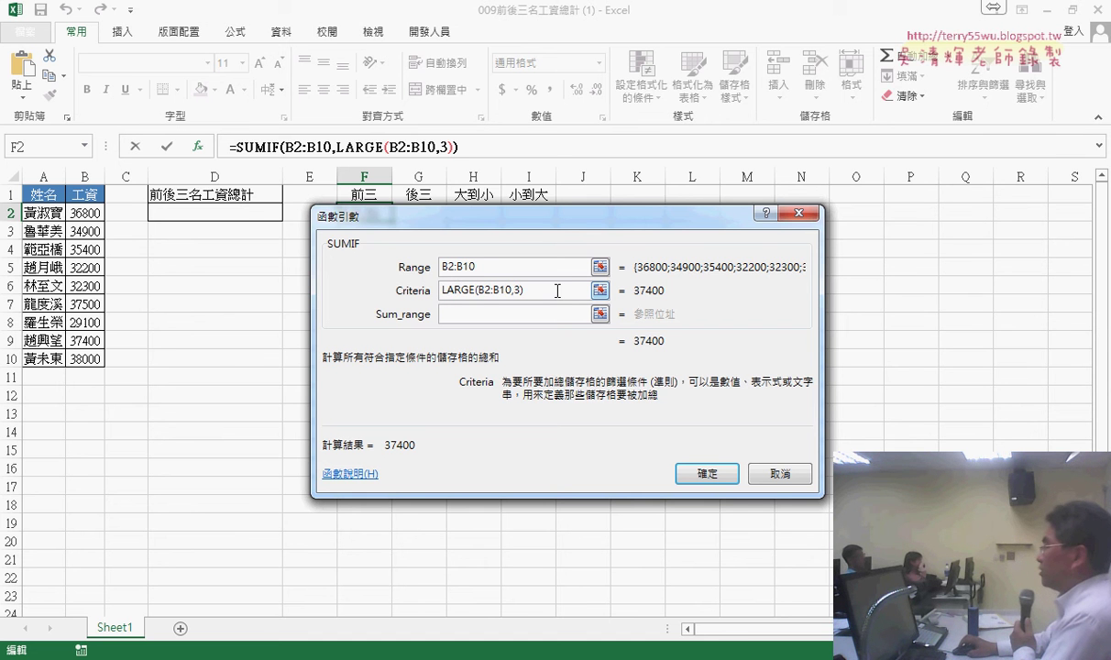
- Change the criteria to ">="&LARGE(B2:B10,3) and confirm, giving 112900
{"action": "double_click", "coordinate": [477, 291]}
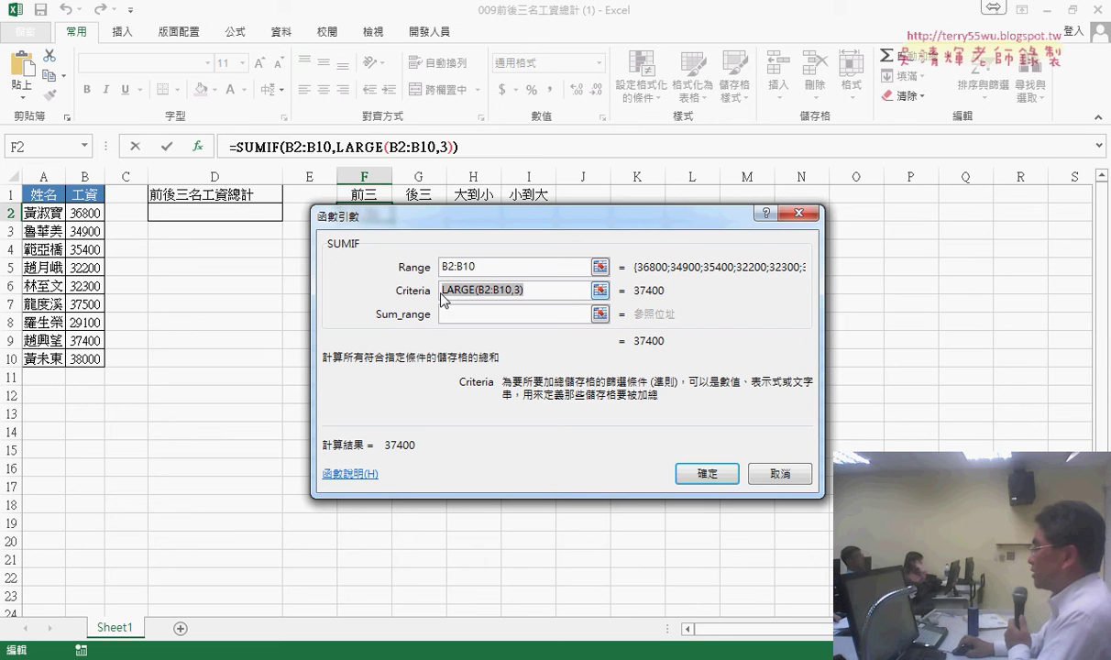
{"action": "left_click", "coordinate": [442, 291]}
{"action": "type", "text": "\"\""}
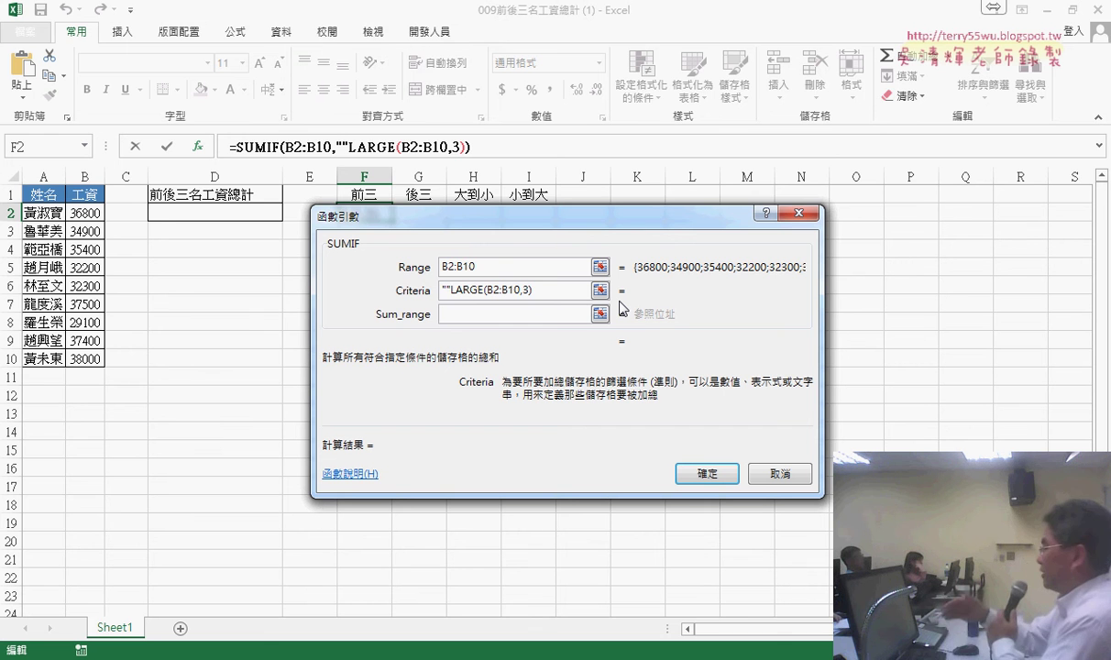
{"action": "type", "text": "&"}
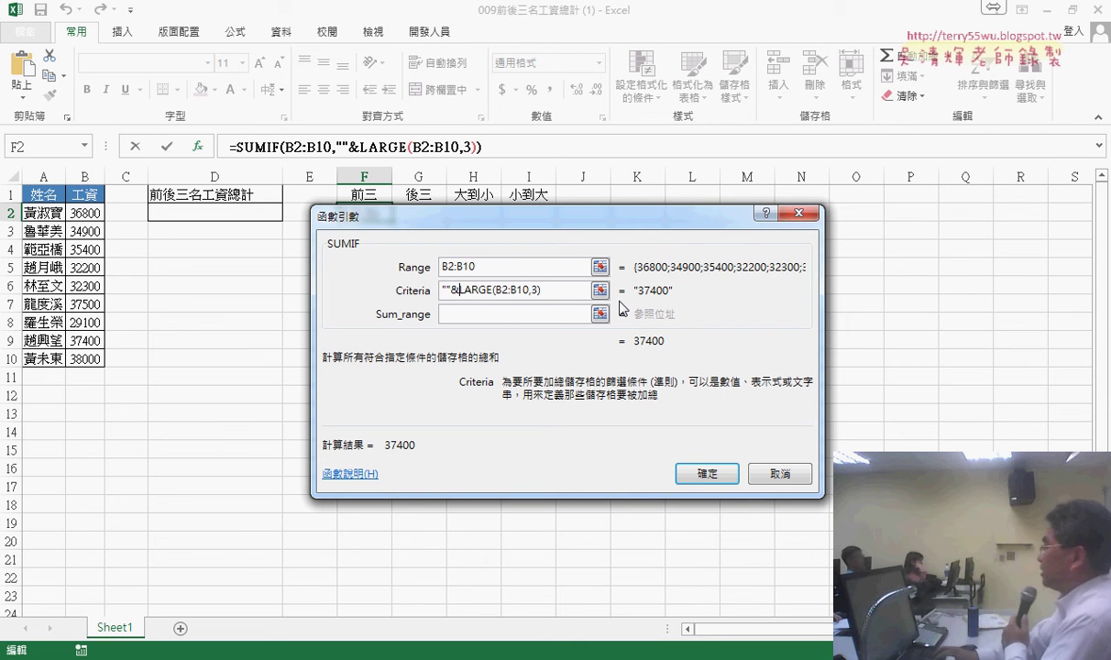
{"action": "key", "text": "Home"}
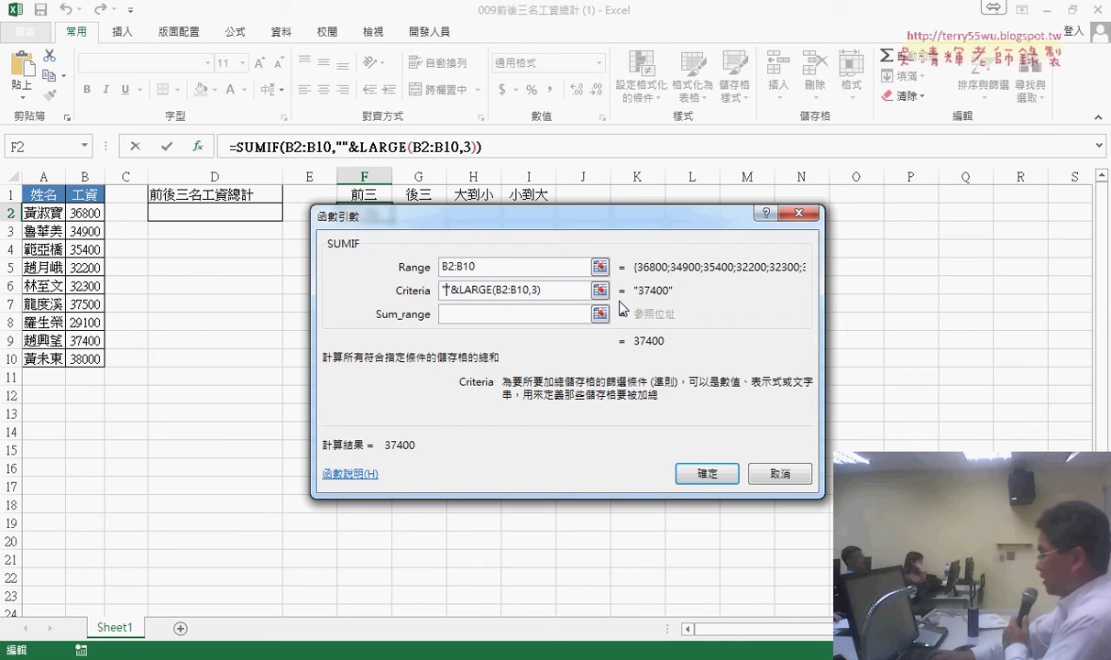
{"action": "type", "text": ">="}
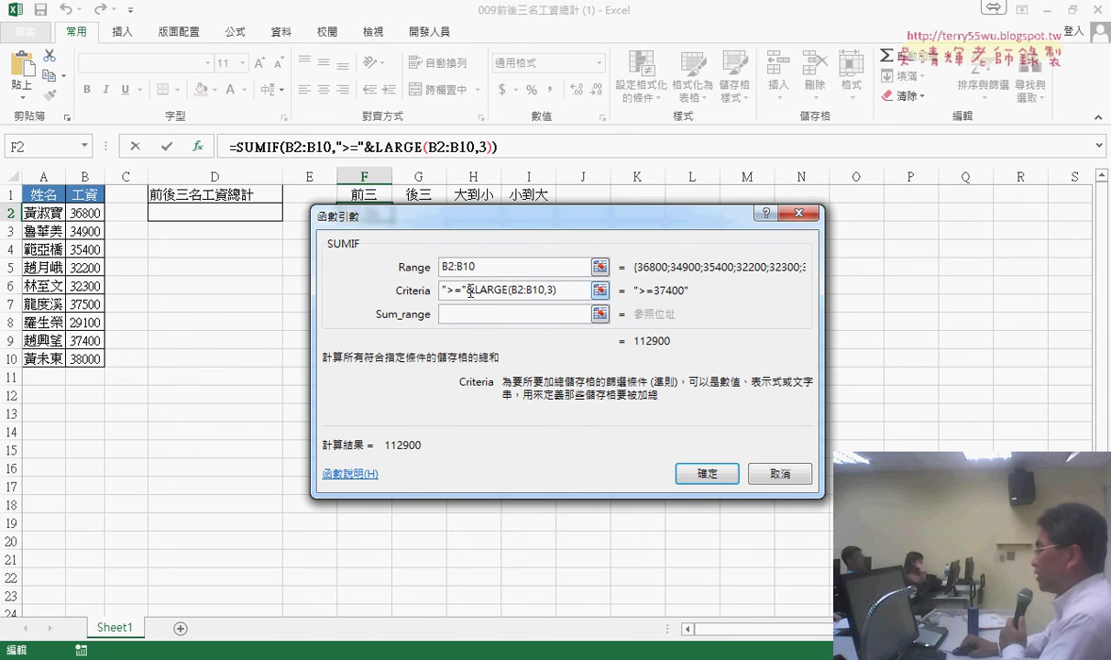
{"action": "left_click_drag", "start_coordinate": [475, 290], "coordinate": [582, 289]}
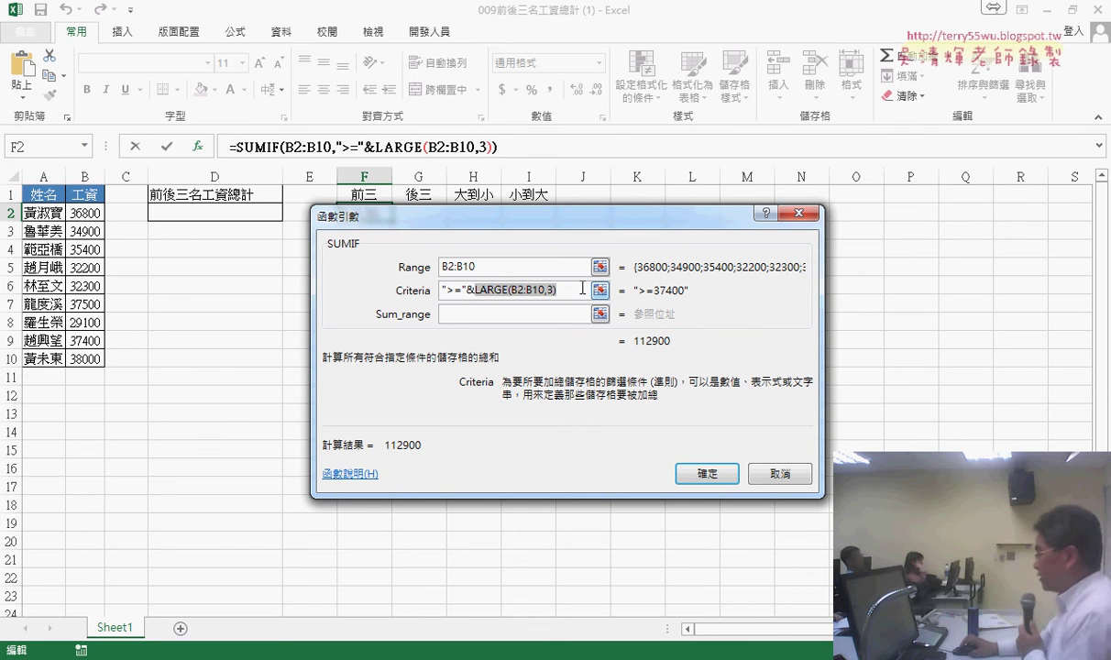
{"action": "left_click", "coordinate": [444, 314]}
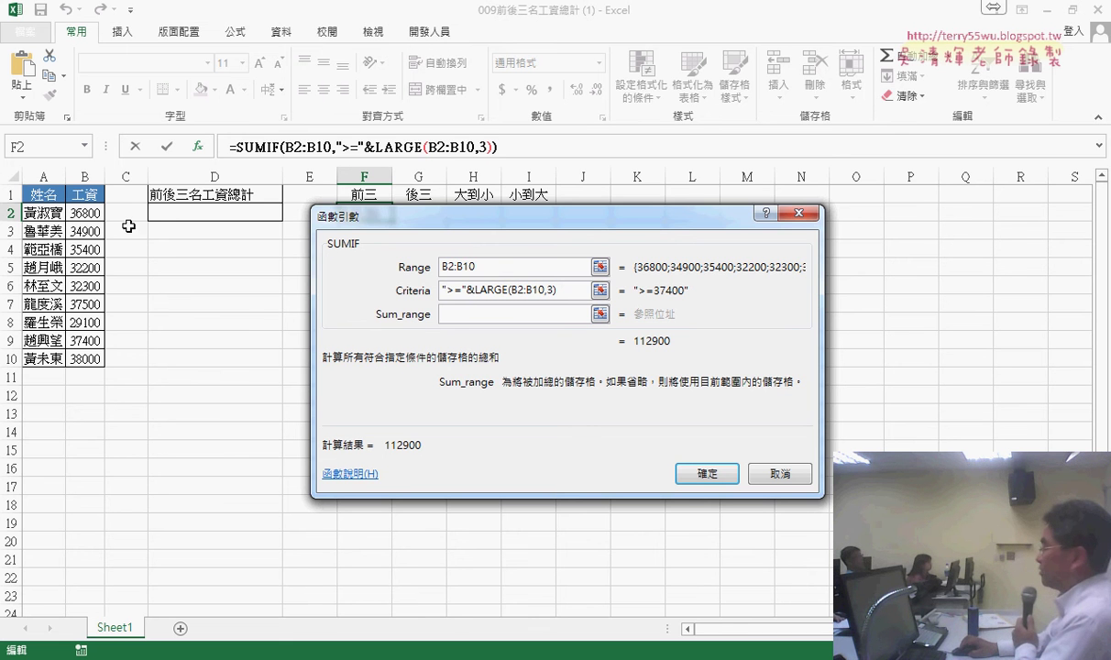
{"action": "left_click", "coordinate": [708, 473]}
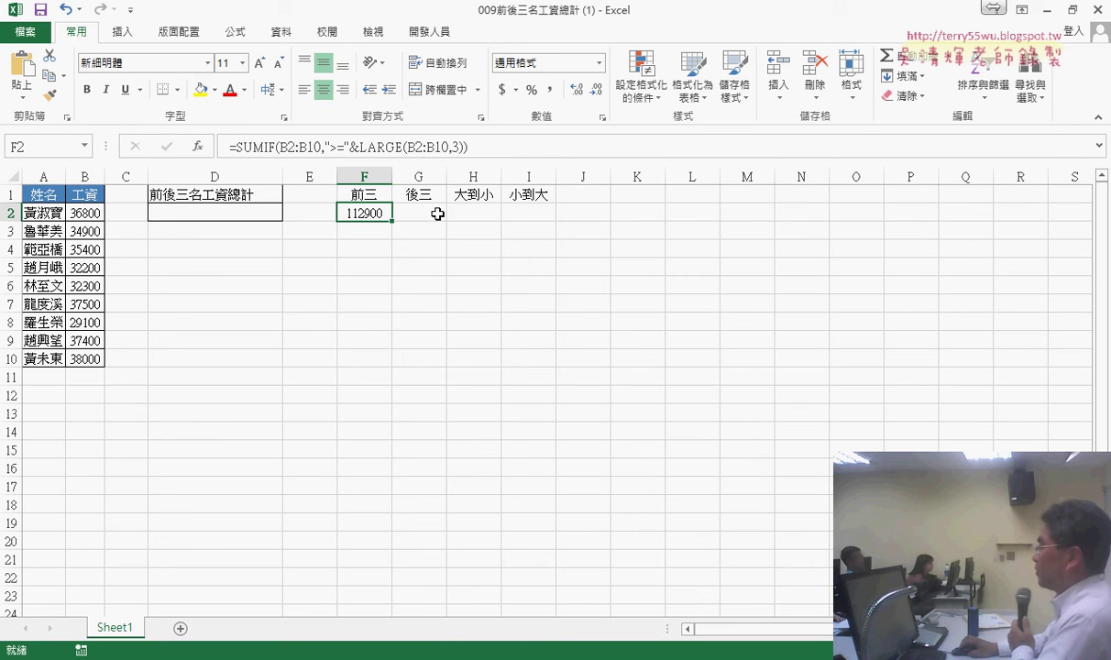
- Select G2 and insert the SMALL function from the Statistical category
{"action": "left_click", "coordinate": [437, 213]}
{"action": "left_click", "coordinate": [197, 147]}
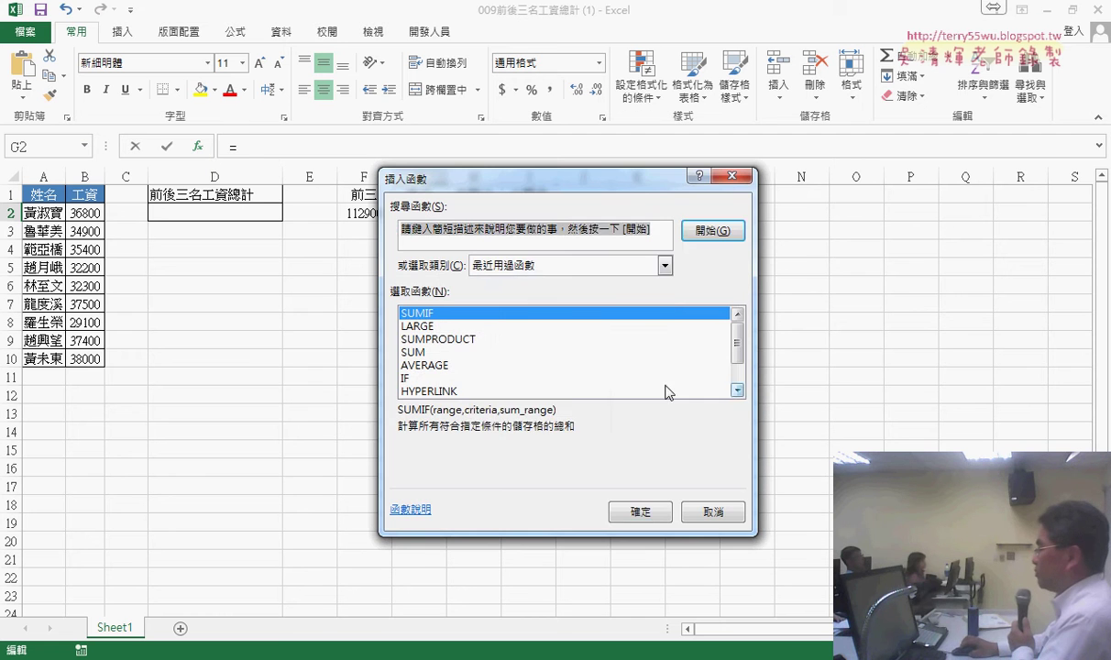
{"action": "left_click", "coordinate": [664, 266]}
{"action": "left_click", "coordinate": [529, 352]}
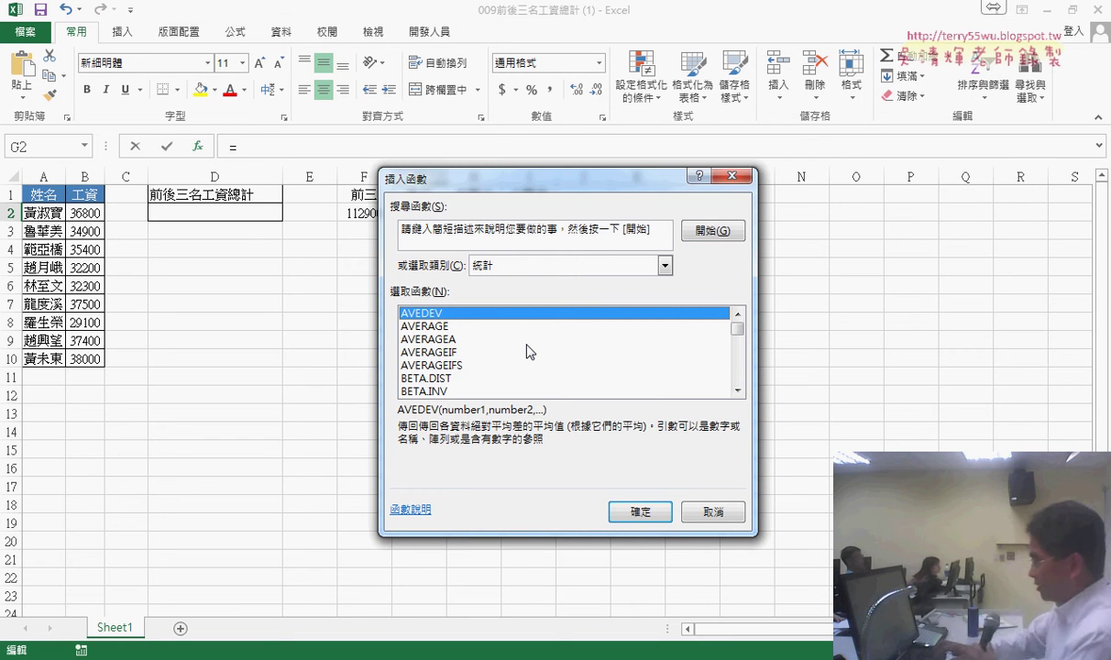
{"action": "key", "text": "s"}
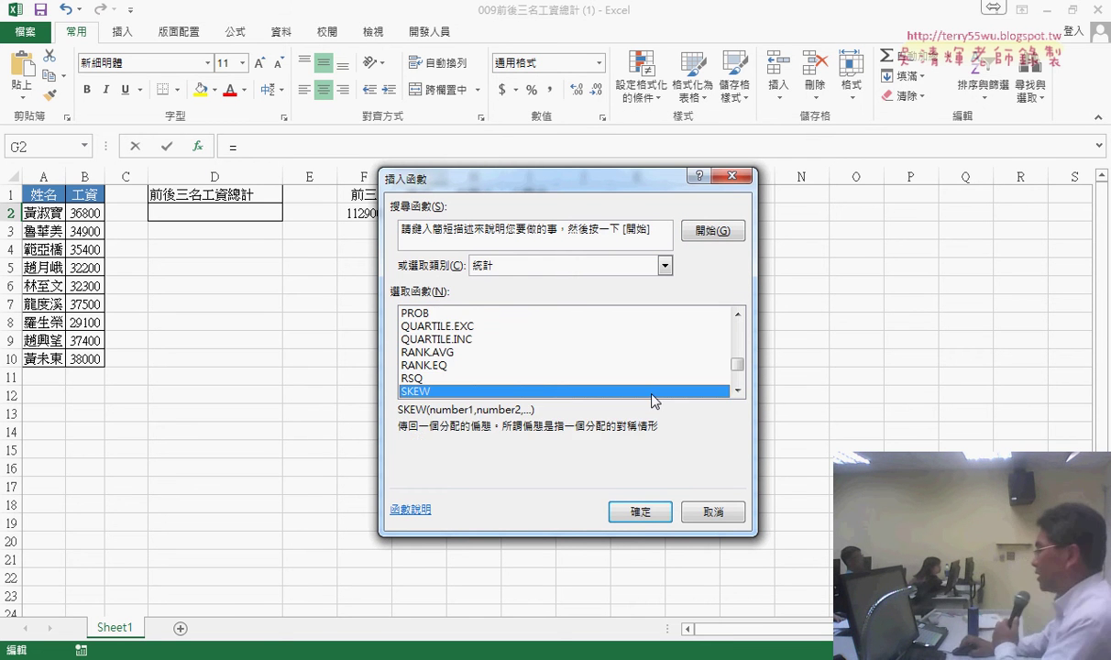
{"action": "left_click", "coordinate": [737, 391]}
{"action": "left_click", "coordinate": [737, 391]}
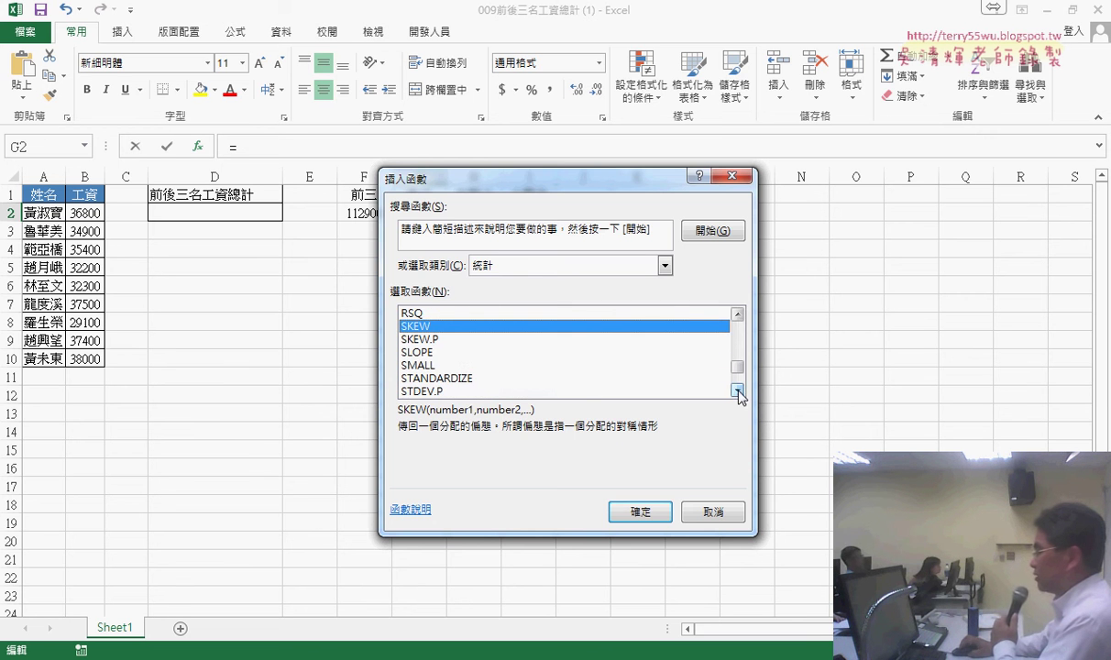
{"action": "double_click", "coordinate": [463, 365]}
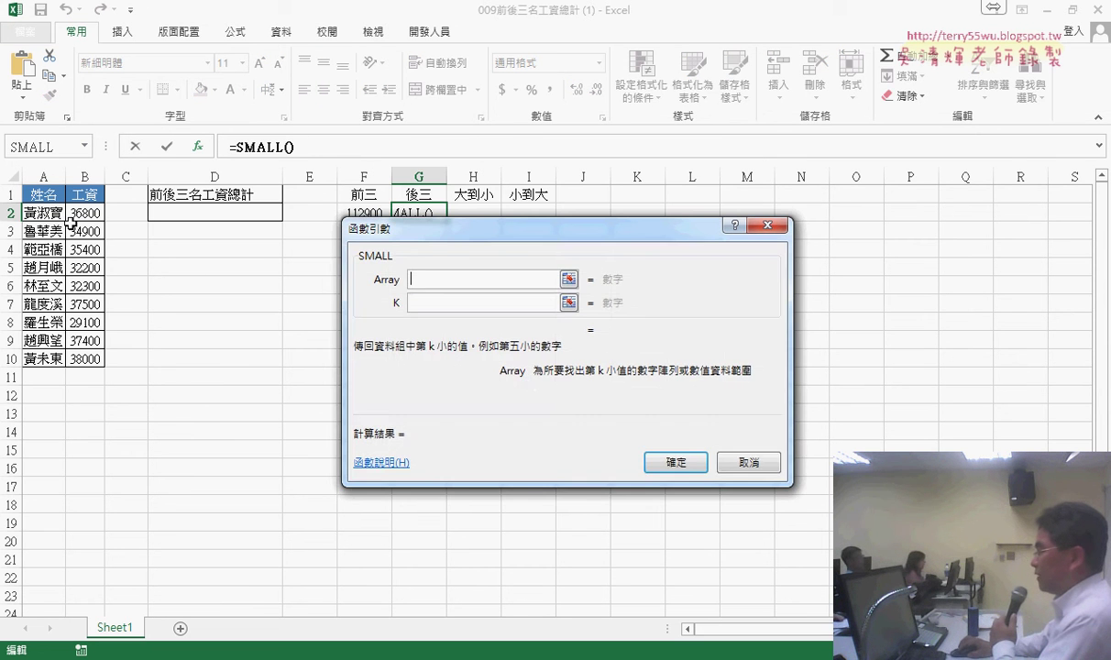
- Set SMALL's array to B2:B10 and k to 3, then cut SMALL(B2:B10,3) from G2's formula
{"action": "left_click_drag", "start_coordinate": [70, 222], "coordinate": [87, 358]}
{"action": "left_click", "coordinate": [440, 303]}
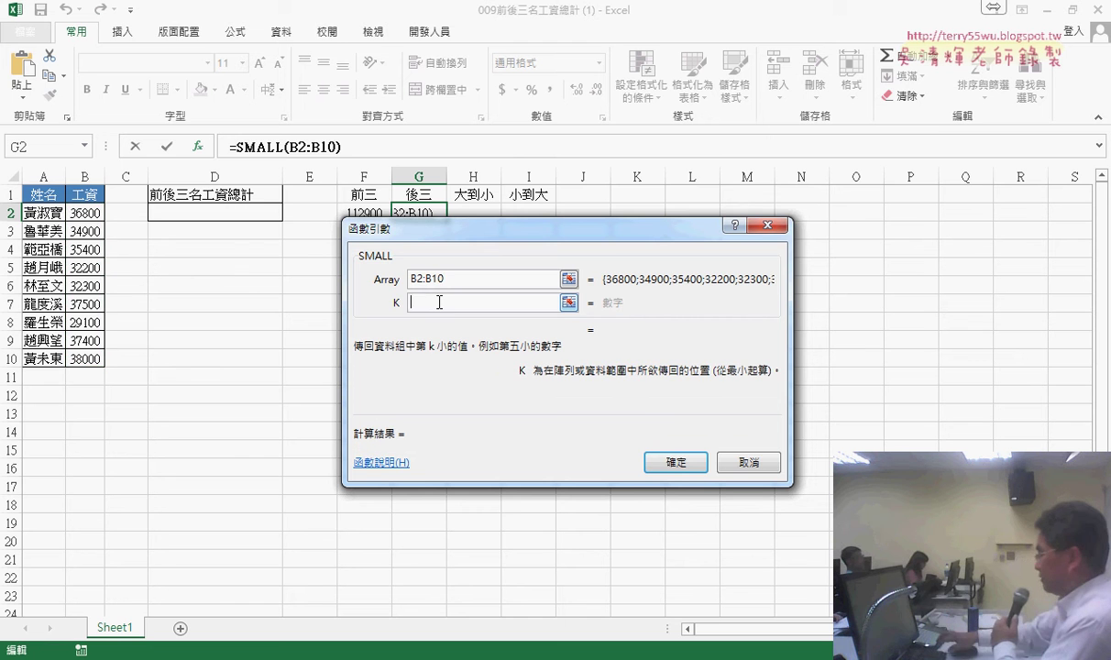
{"action": "type", "text": "3"}
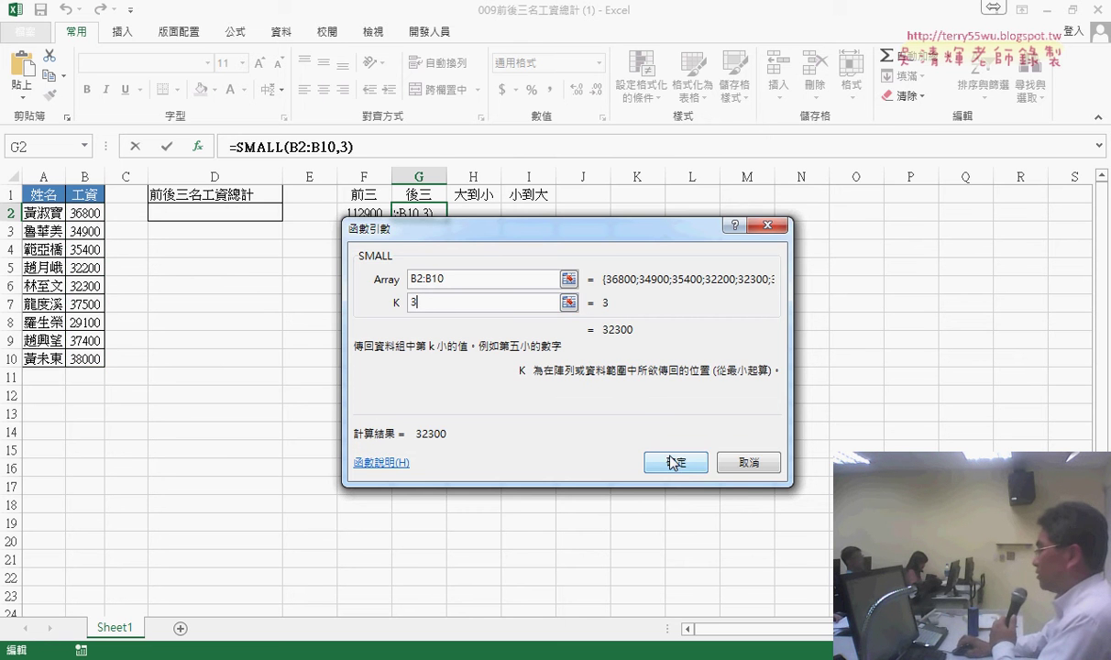
{"action": "left_click", "coordinate": [668, 462]}
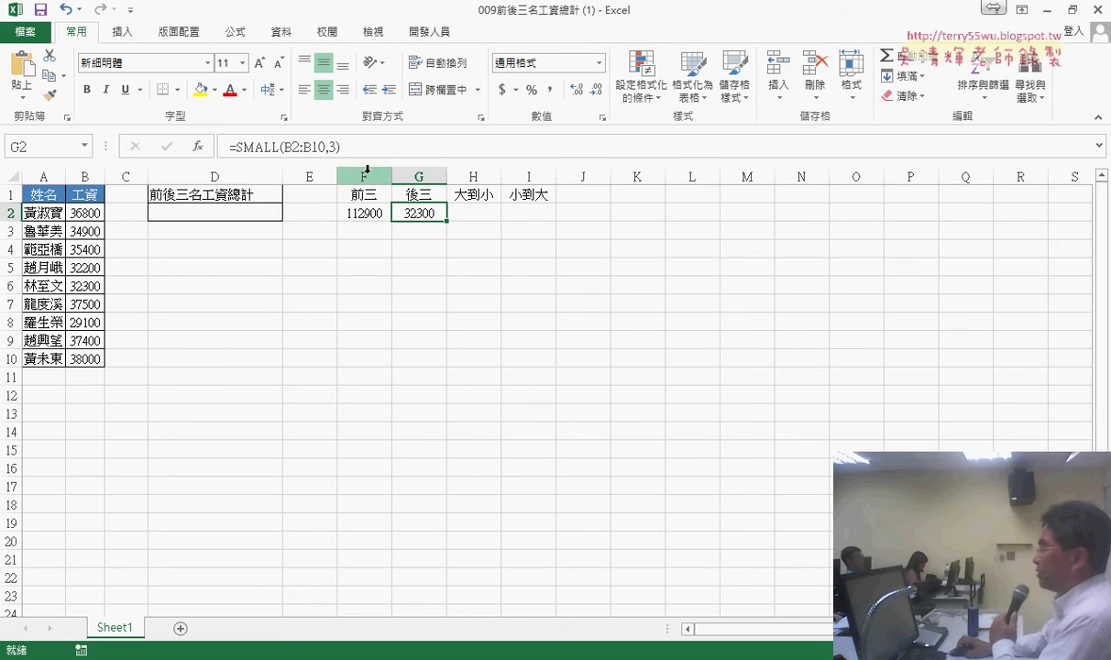
{"action": "left_click_drag", "start_coordinate": [342, 146], "coordinate": [231, 147]}
{"action": "right_click", "coordinate": [266, 147]}
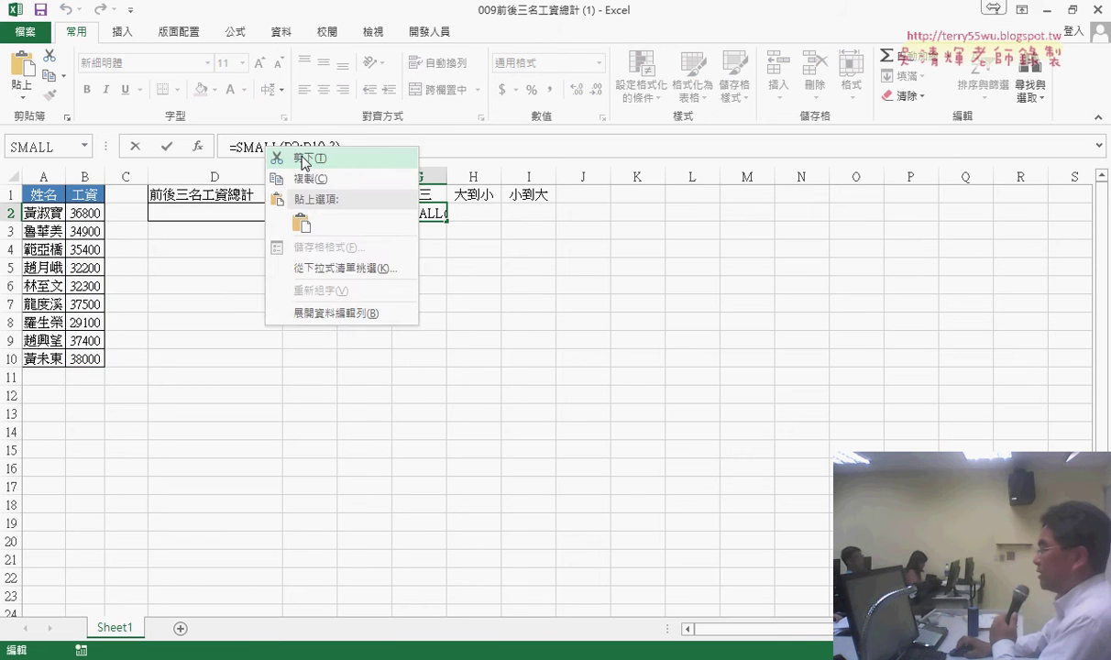
{"action": "left_click", "coordinate": [303, 156]}
- Insert SUMIF in G2 with range B2:B10
{"action": "left_click", "coordinate": [199, 147]}
{"action": "left_click", "coordinate": [496, 265]}
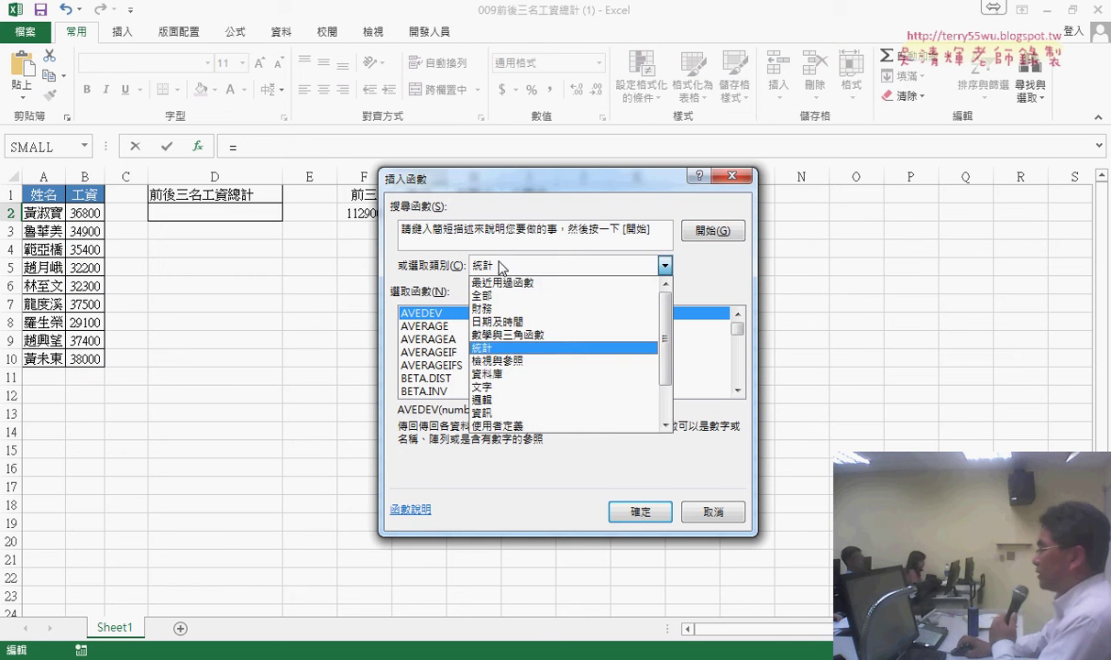
{"action": "left_click", "coordinate": [506, 282]}
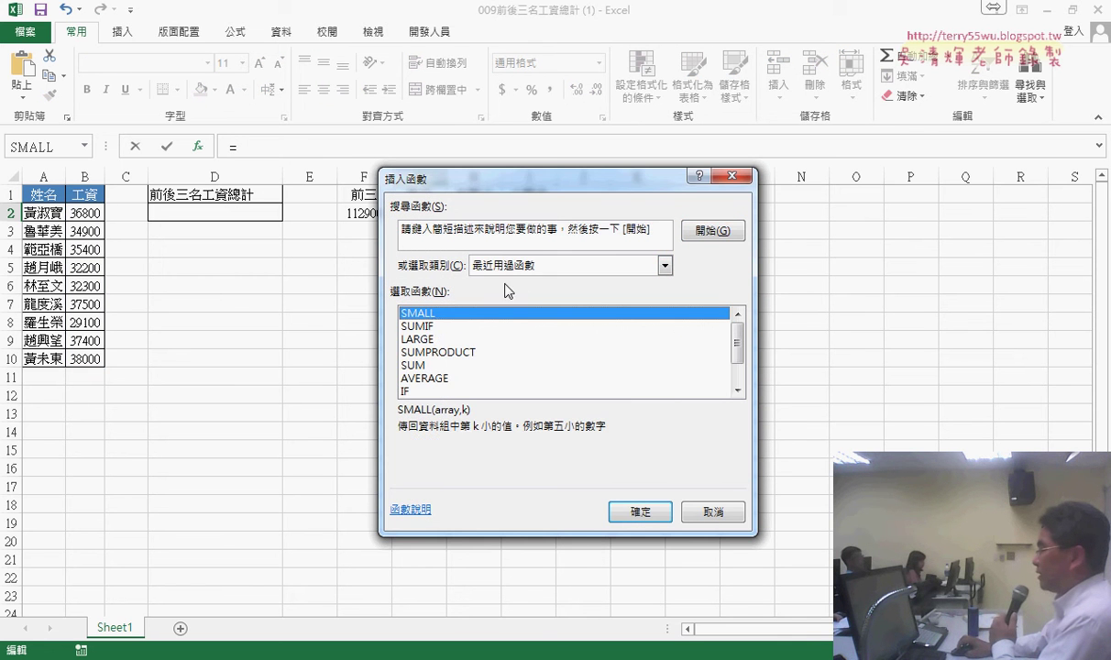
{"action": "double_click", "coordinate": [431, 326]}
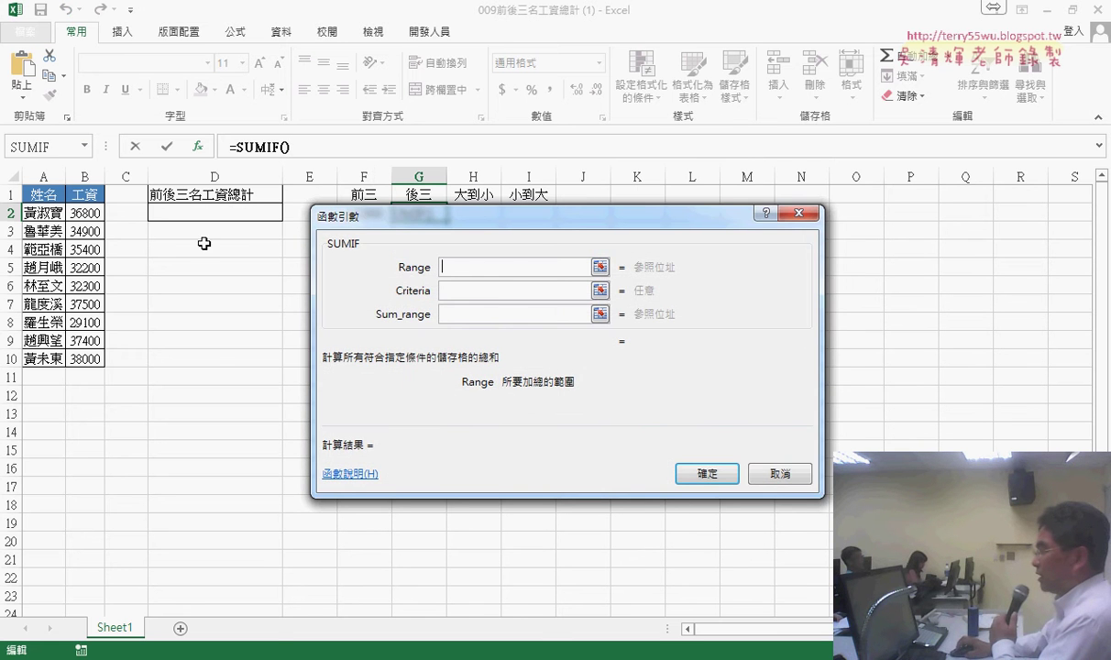
{"action": "left_click_drag", "start_coordinate": [85, 212], "coordinate": [85, 358]}
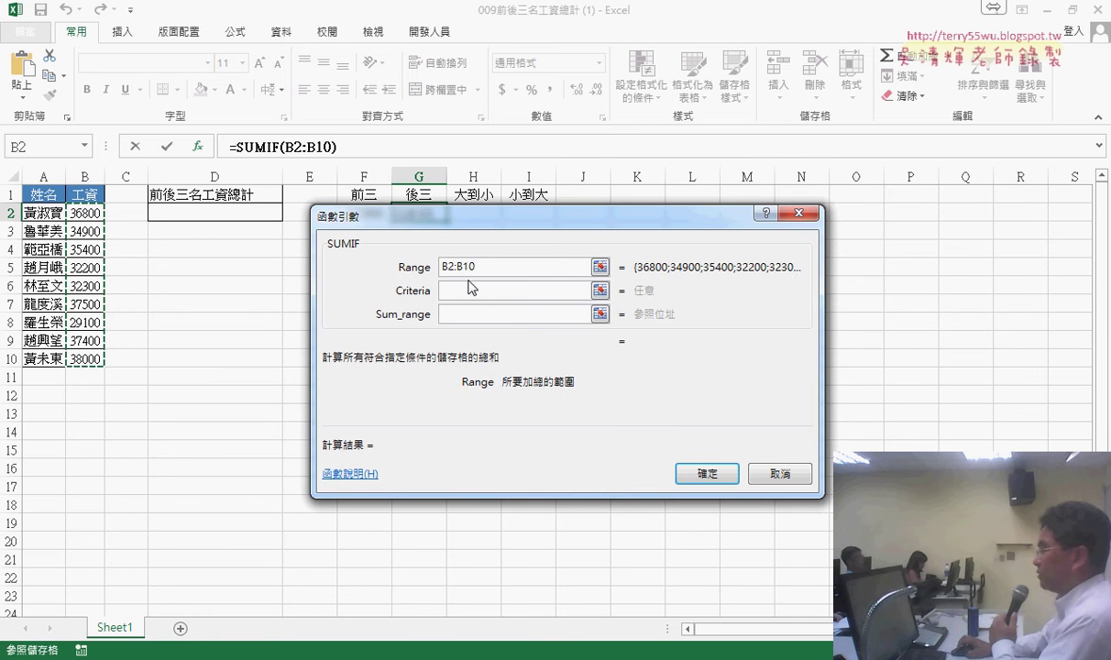
{"action": "left_click", "coordinate": [470, 290]}
- Set the SUMIF criteria to "<="&SMALL(B2:B10,3) and confirm, giving 93600
{"action": "type", "text": "\"\""}
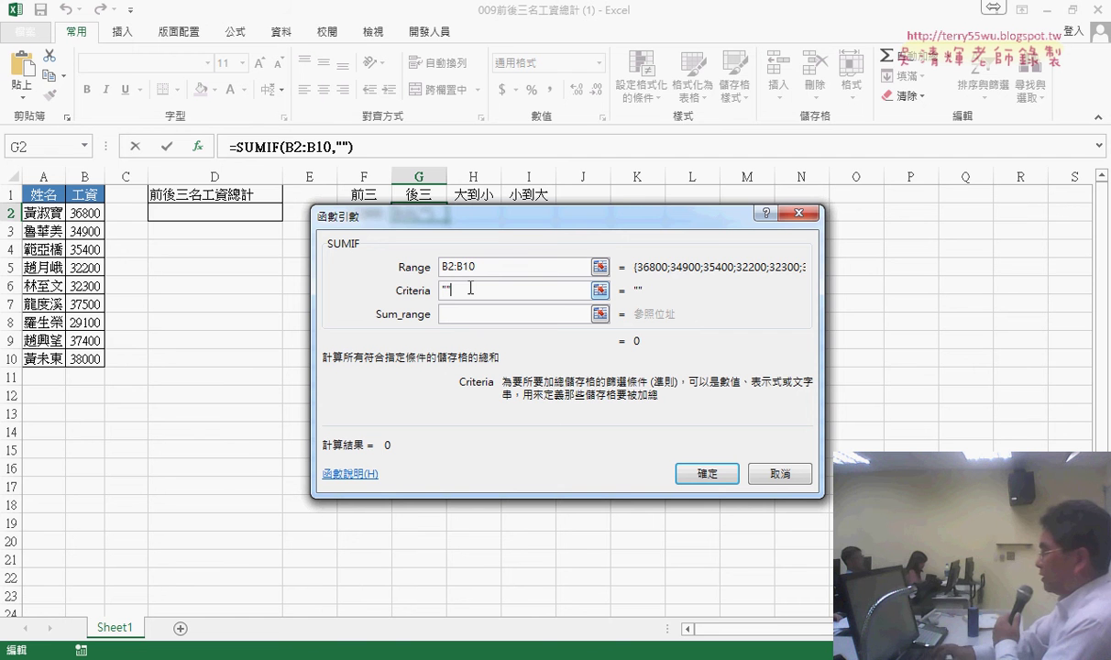
{"action": "key", "text": "Left"}
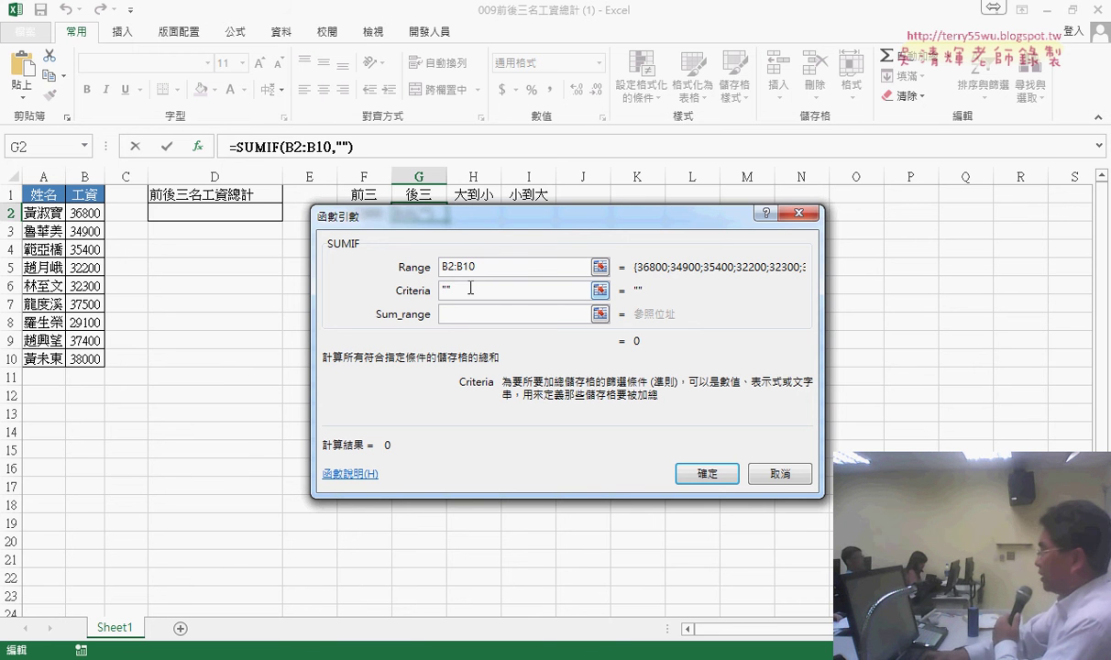
{"action": "type", "text": "<"}
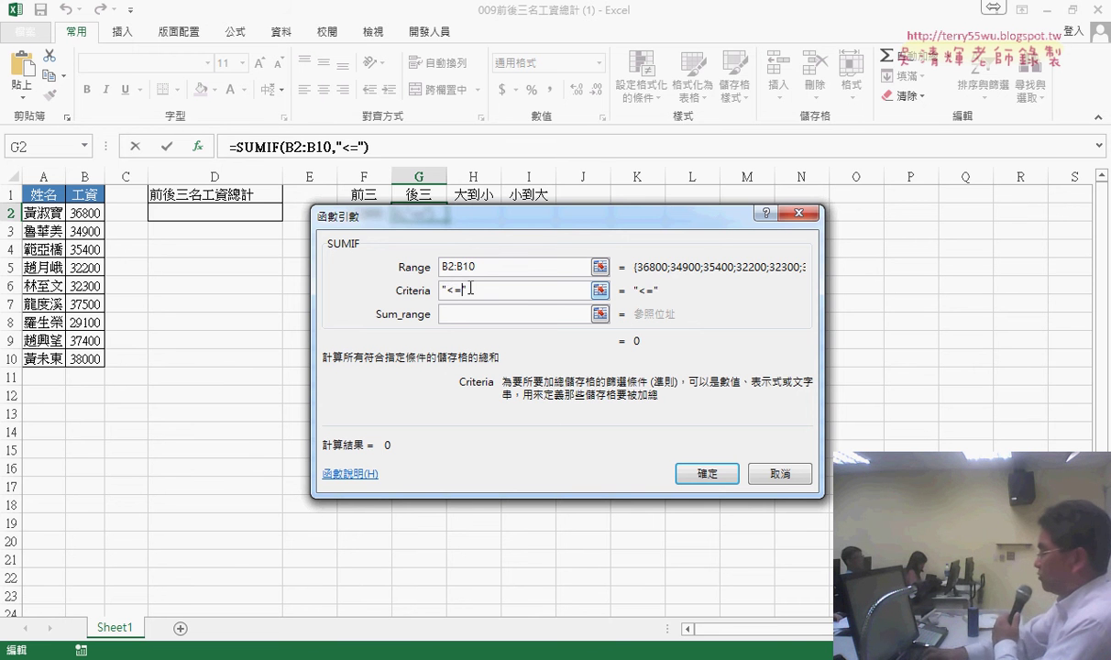
{"action": "type", "text": "="}
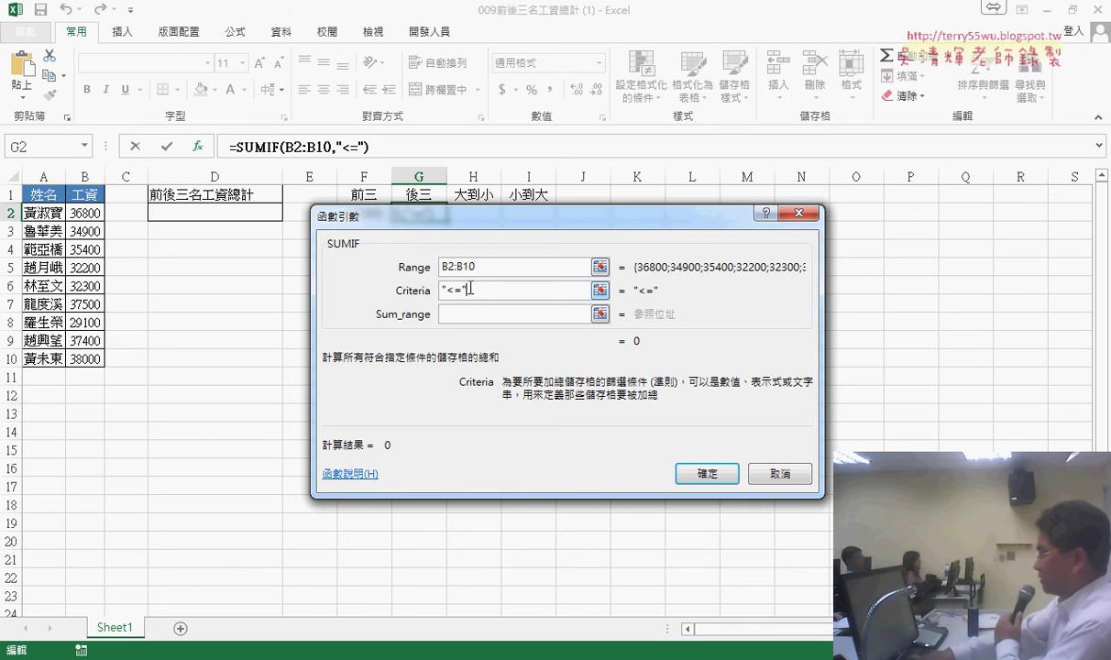
{"action": "key", "text": "Right"}
{"action": "type", "text": "&SMALL(B2:B10,3)"}
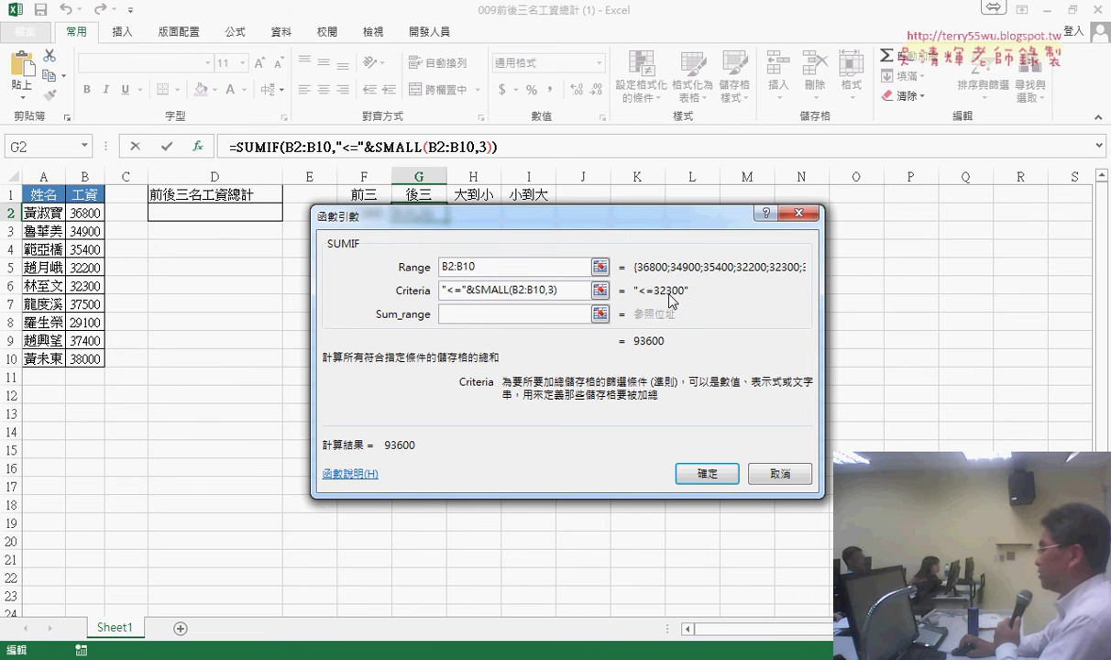
{"action": "left_click", "coordinate": [707, 473]}
{"action": "left_click_drag", "start_coordinate": [420, 214], "coordinate": [358, 218]}
{"action": "left_click", "coordinate": [223, 206]}
- Copy F2's top-three SUMIF formula and paste it into D2
{"action": "left_click", "coordinate": [353, 215]}
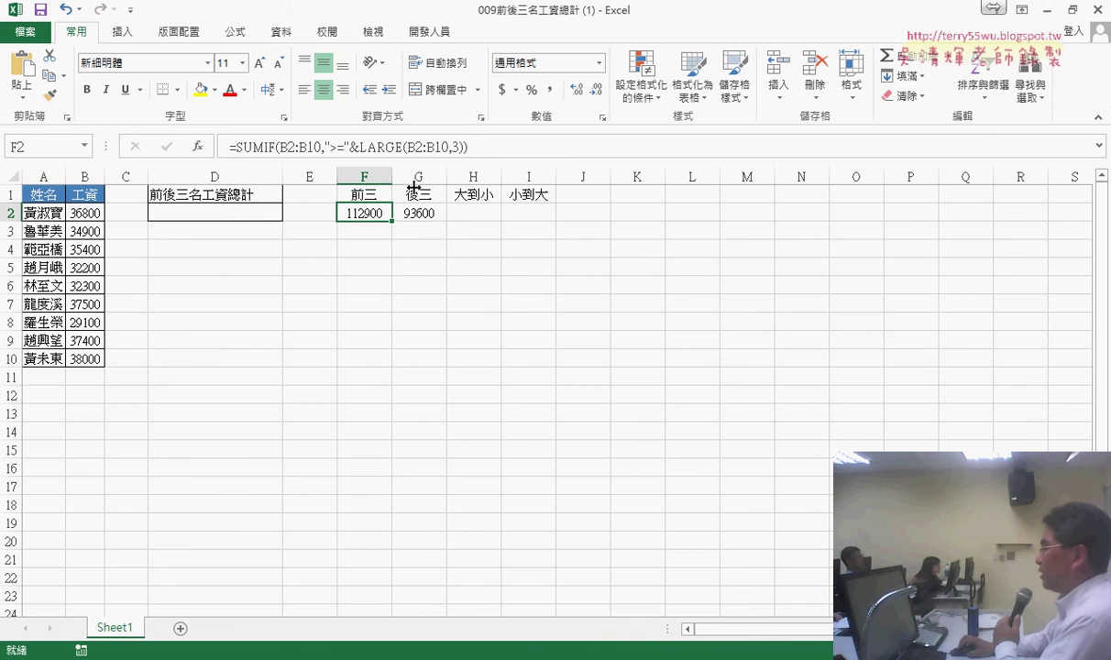
{"action": "left_click_drag", "start_coordinate": [469, 147], "coordinate": [229, 146]}
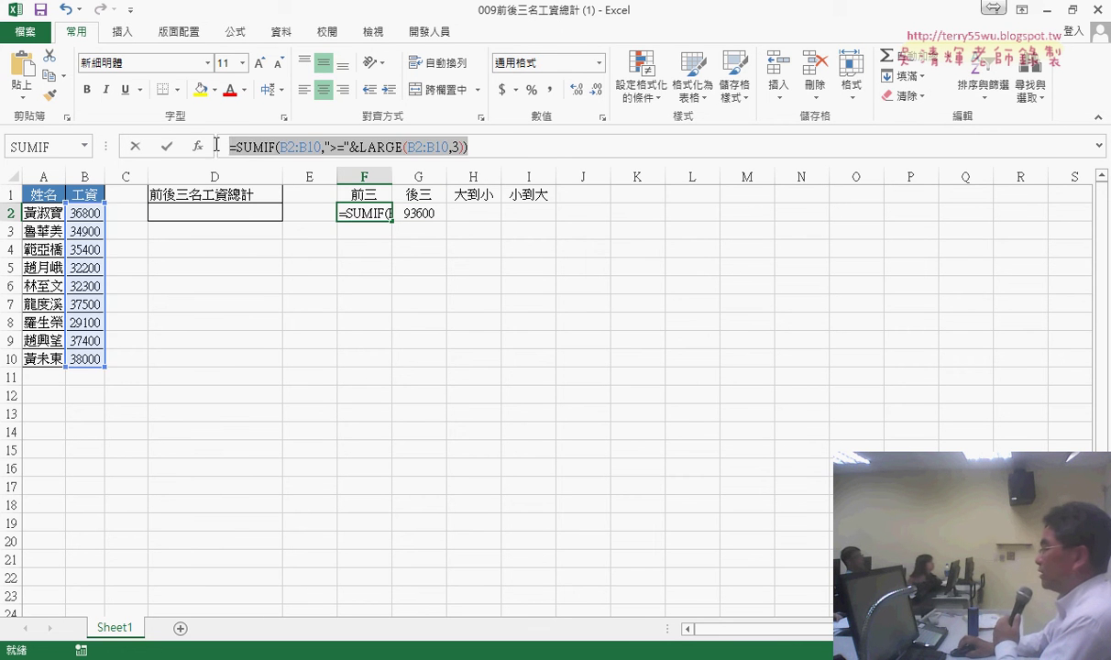
{"action": "right_click", "coordinate": [275, 148]}
{"action": "left_click", "coordinate": [307, 174]}
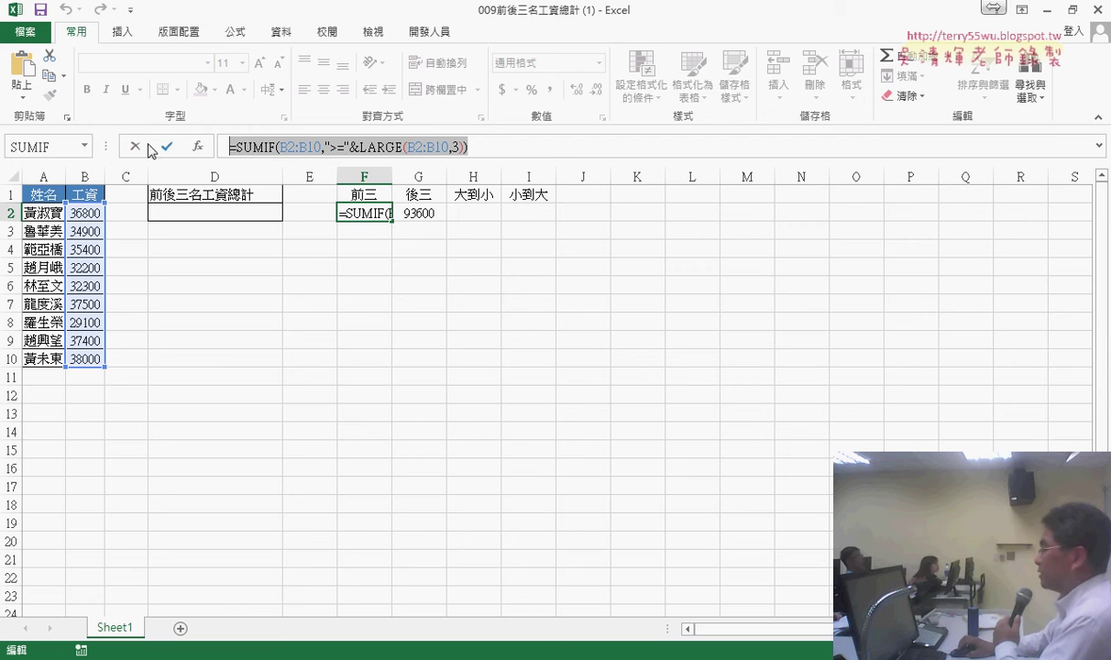
{"action": "key", "text": "Escape"}
{"action": "left_click", "coordinate": [209, 216]}
{"action": "right_click", "coordinate": [240, 144]}
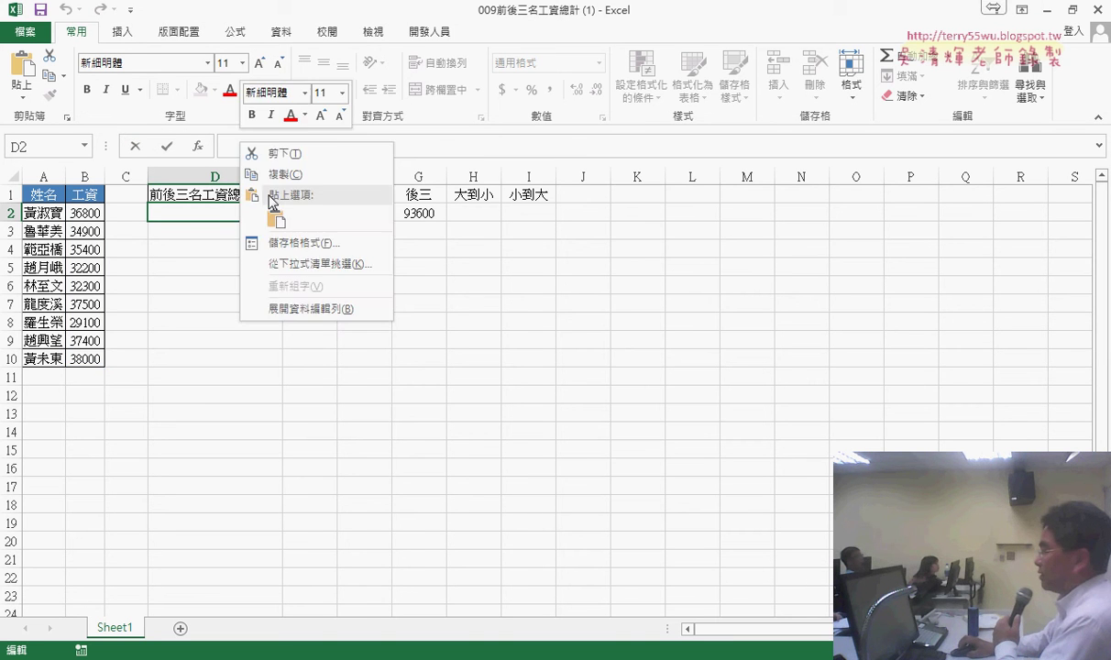
{"action": "left_click", "coordinate": [275, 220]}
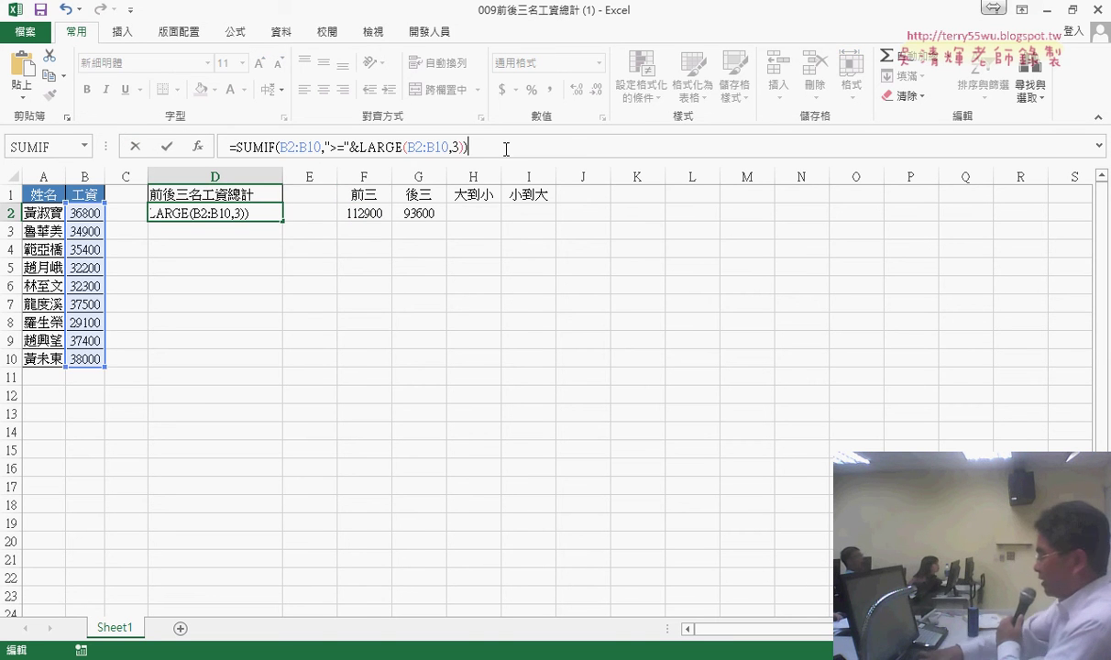
- Append a second SUMIF copy in D2 and change its LARGE to SMALL
{"action": "type", "text": "&"}
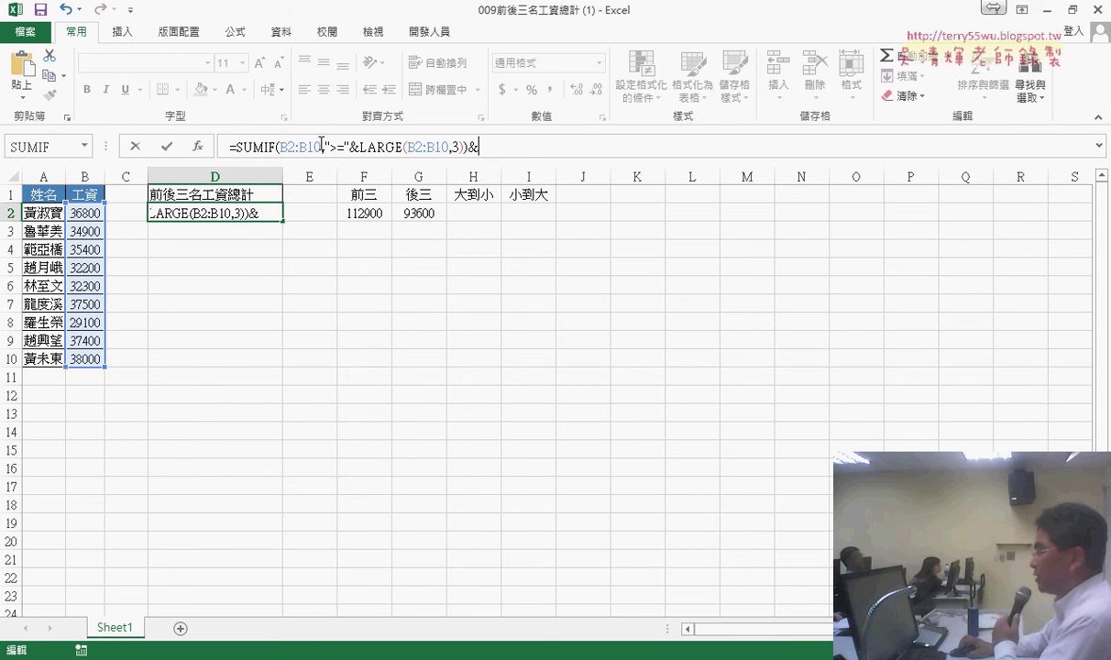
{"action": "left_click_drag", "start_coordinate": [237, 147], "coordinate": [465, 148]}
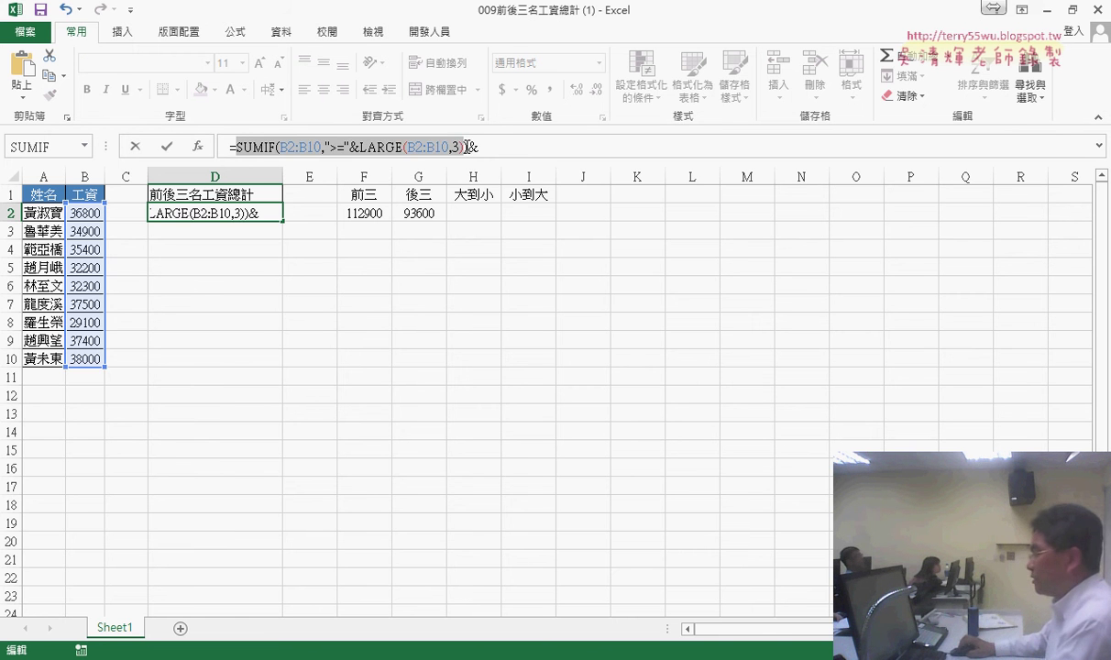
{"action": "left_click", "coordinate": [560, 149]}
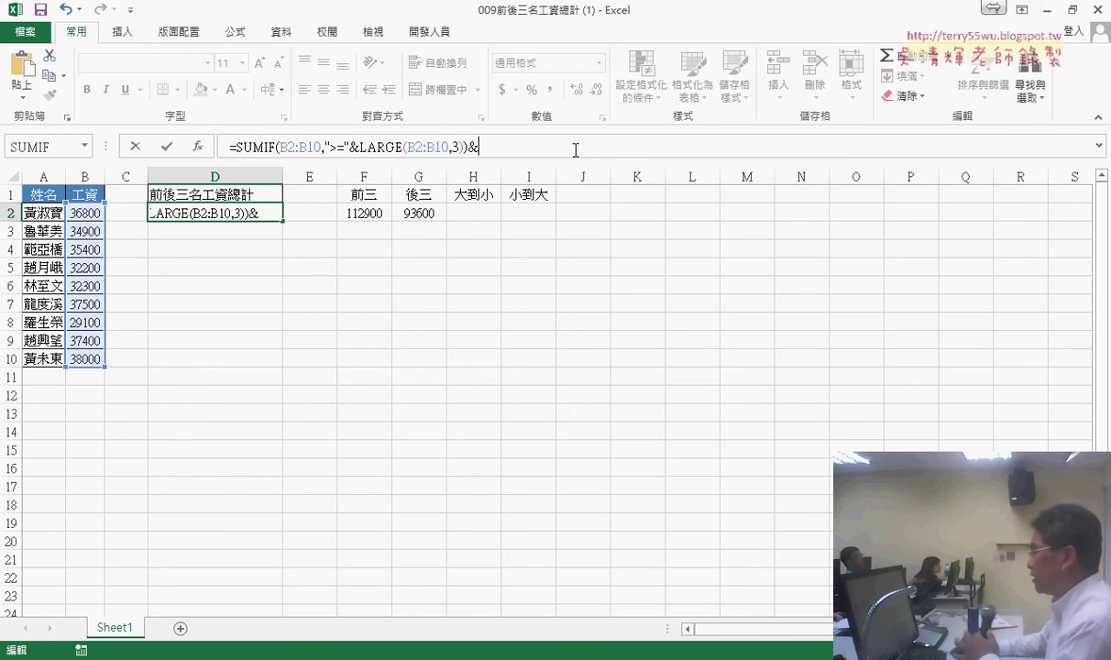
{"action": "key", "text": "ctrl+v"}
{"action": "left_click_drag", "start_coordinate": [645, 147], "coordinate": [604, 148]}
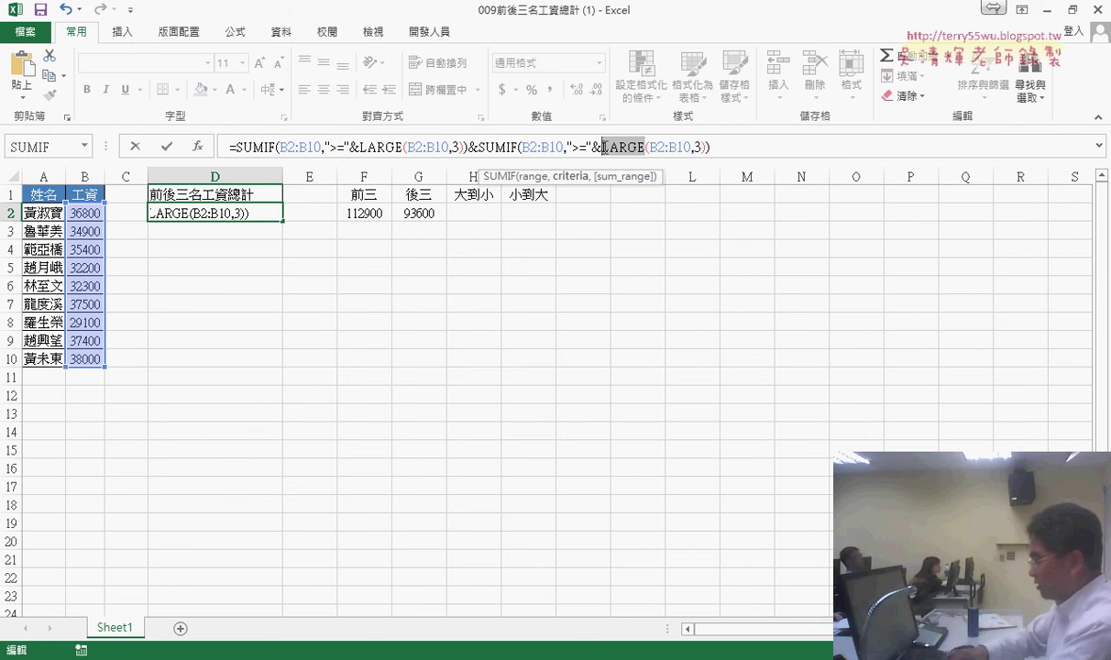
{"action": "type", "text": "sma"}
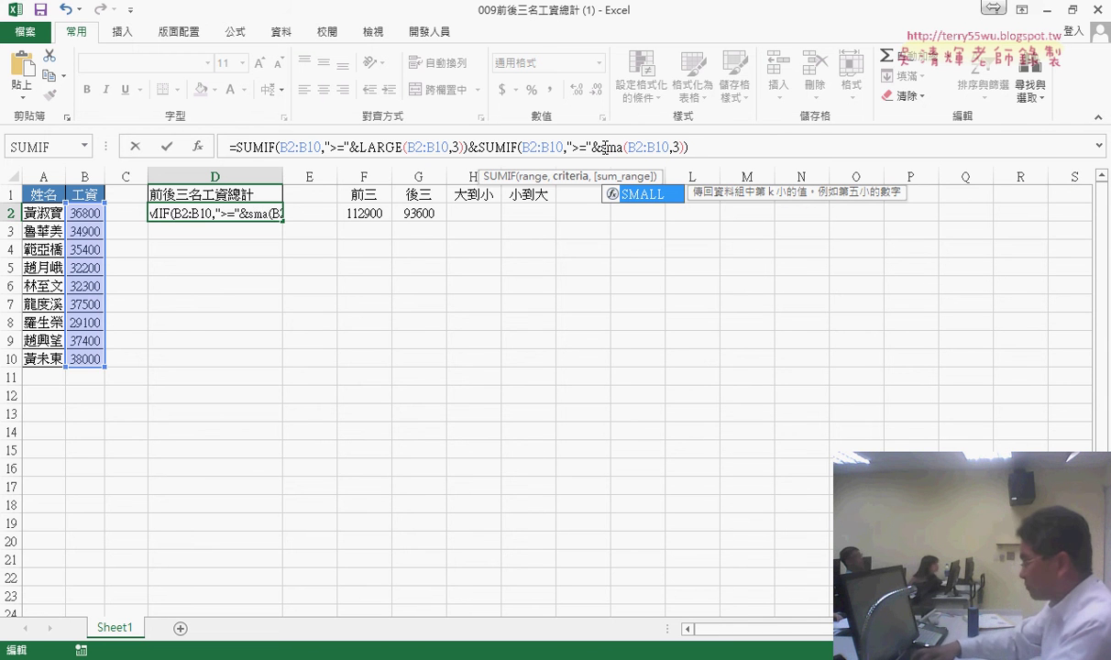
{"action": "type", "text": "ll"}
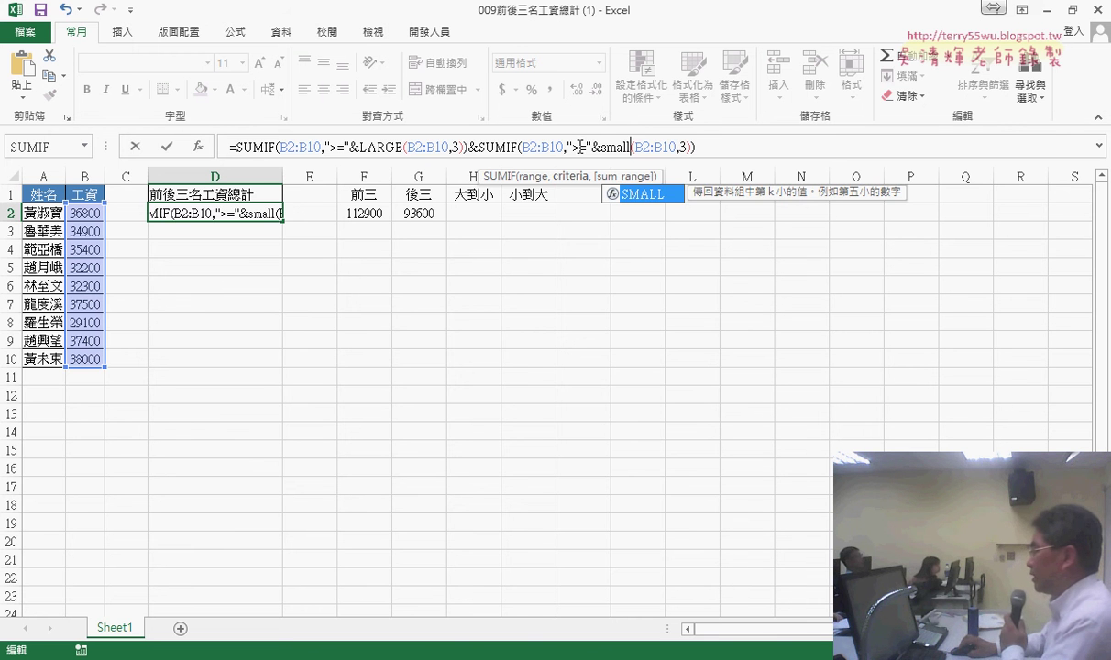
{"action": "left_click_drag", "start_coordinate": [574, 147], "coordinate": [582, 146]}
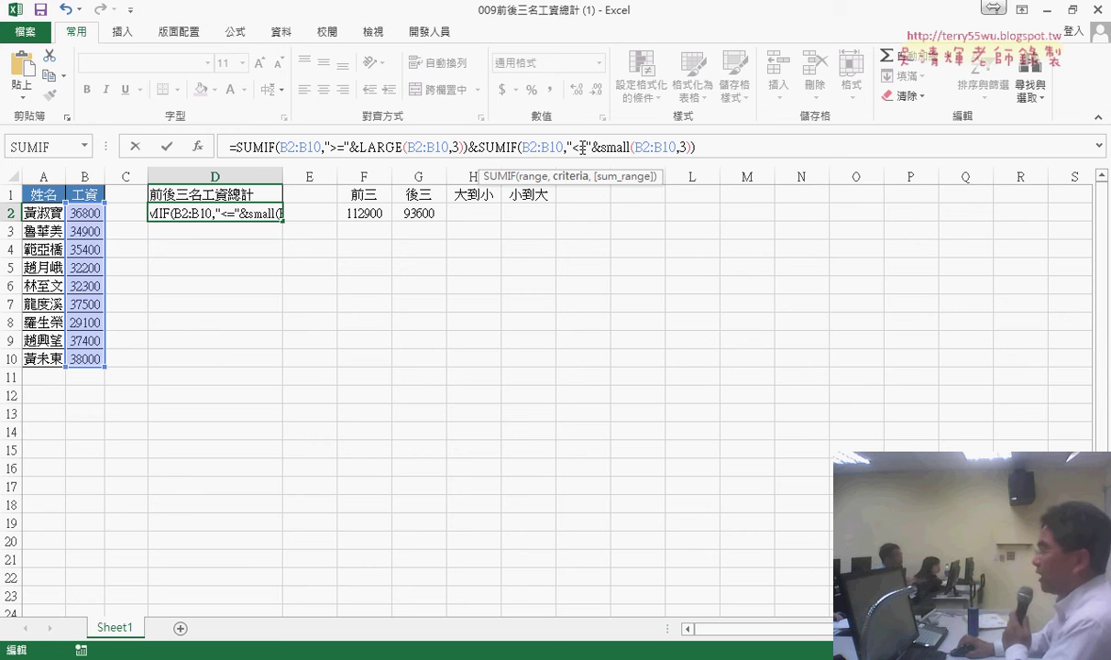
- Join the two SUMIFs with + and commit D2, showing 206500
{"action": "left_click", "coordinate": [167, 147]}
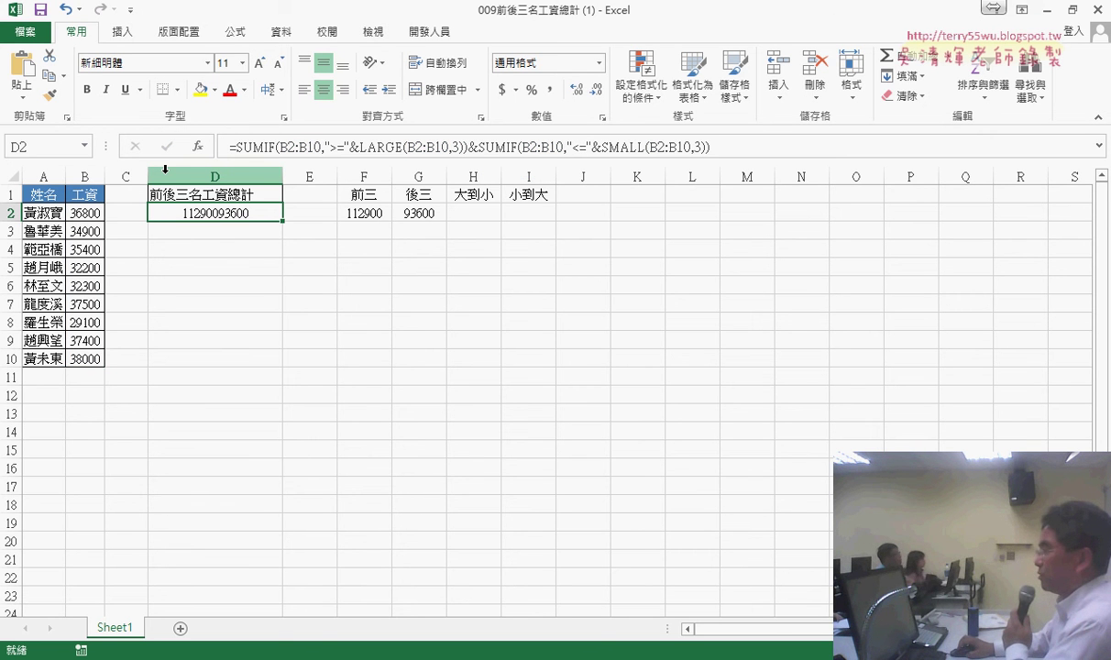
{"action": "left_click", "coordinate": [474, 146]}
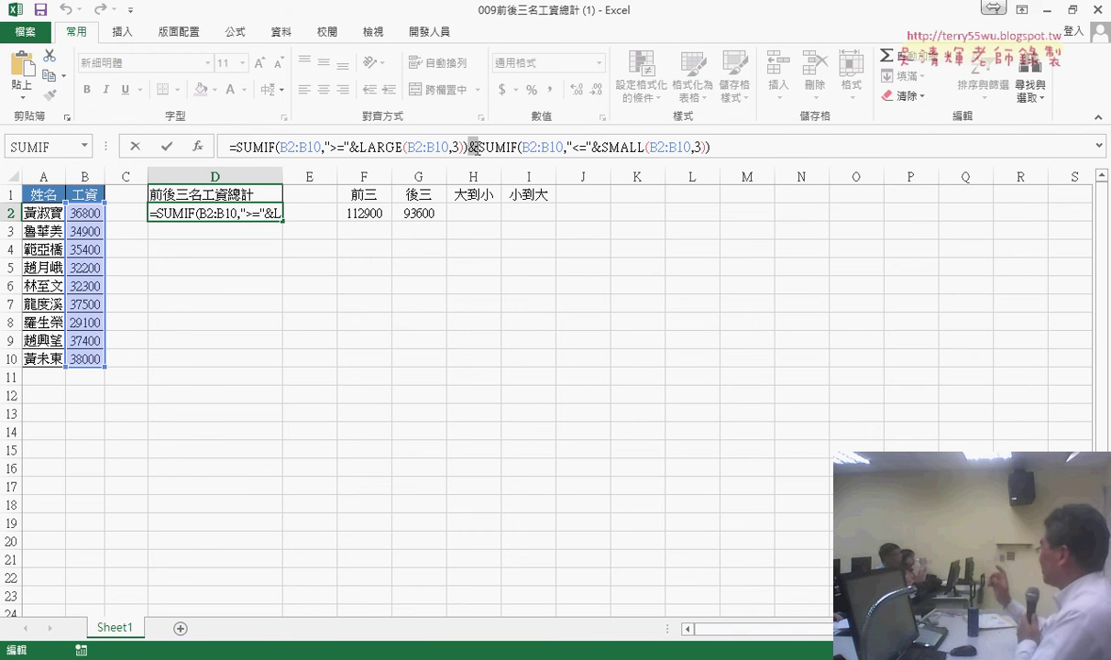
{"action": "type", "text": "+"}
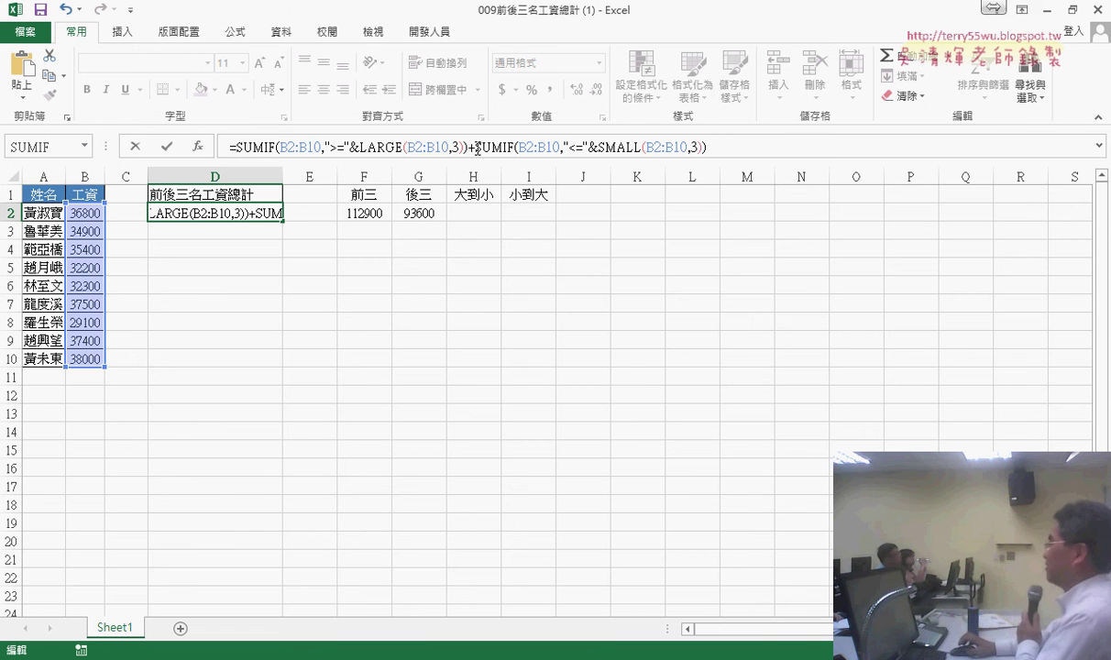
{"action": "key", "text": "ctrl+Return"}
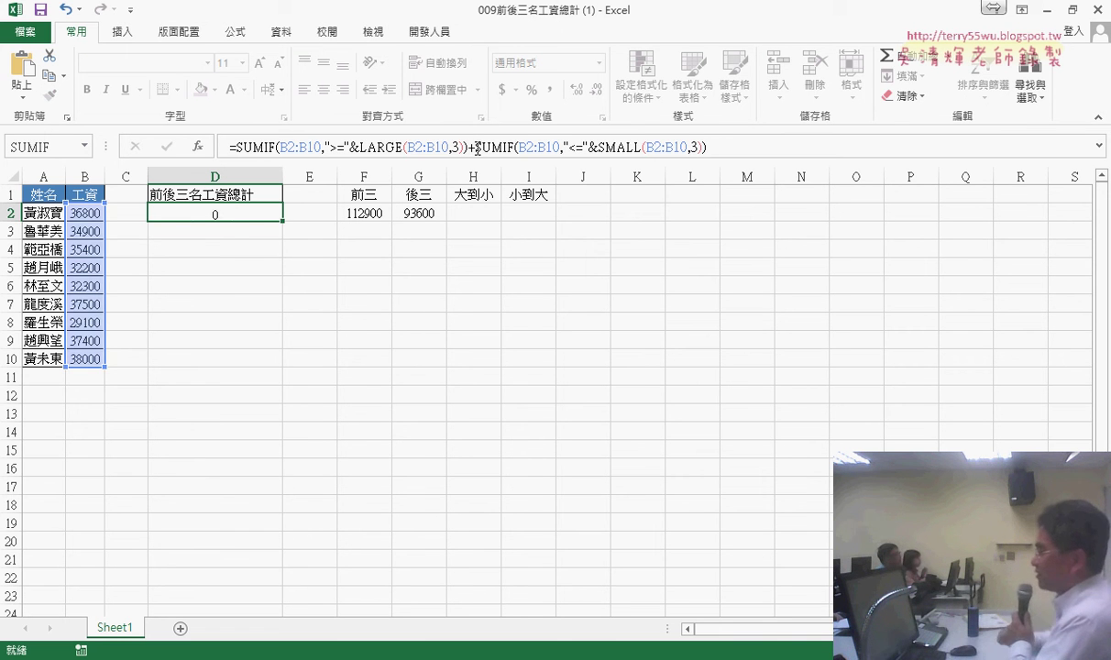
{"action": "key", "text": "Return"}
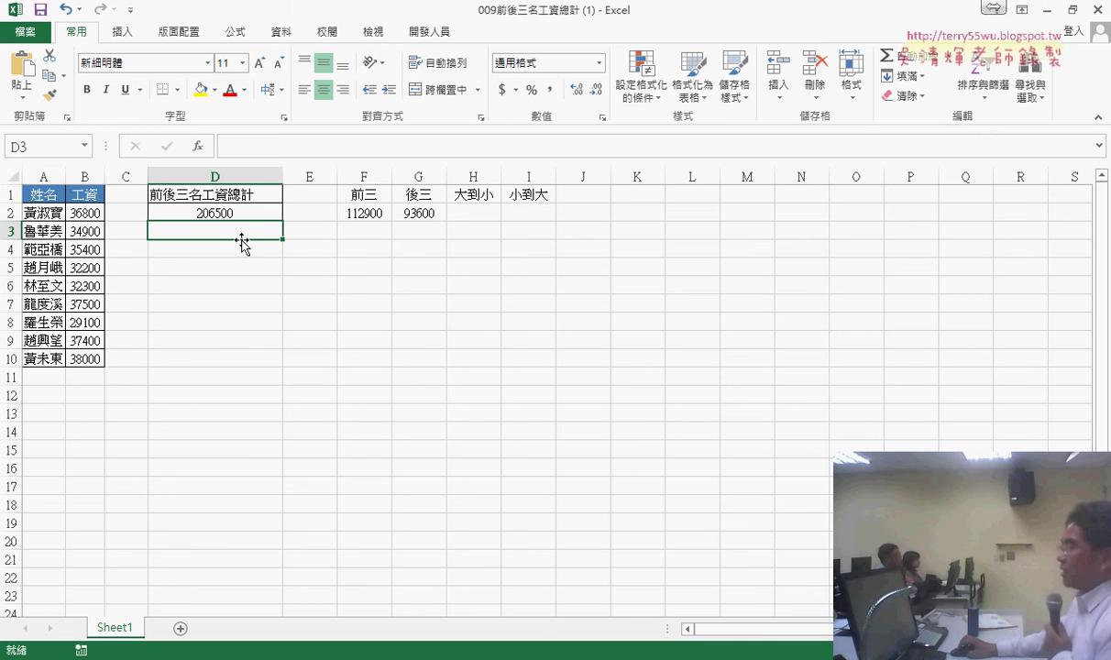
{"action": "left_click", "coordinate": [366, 212]}
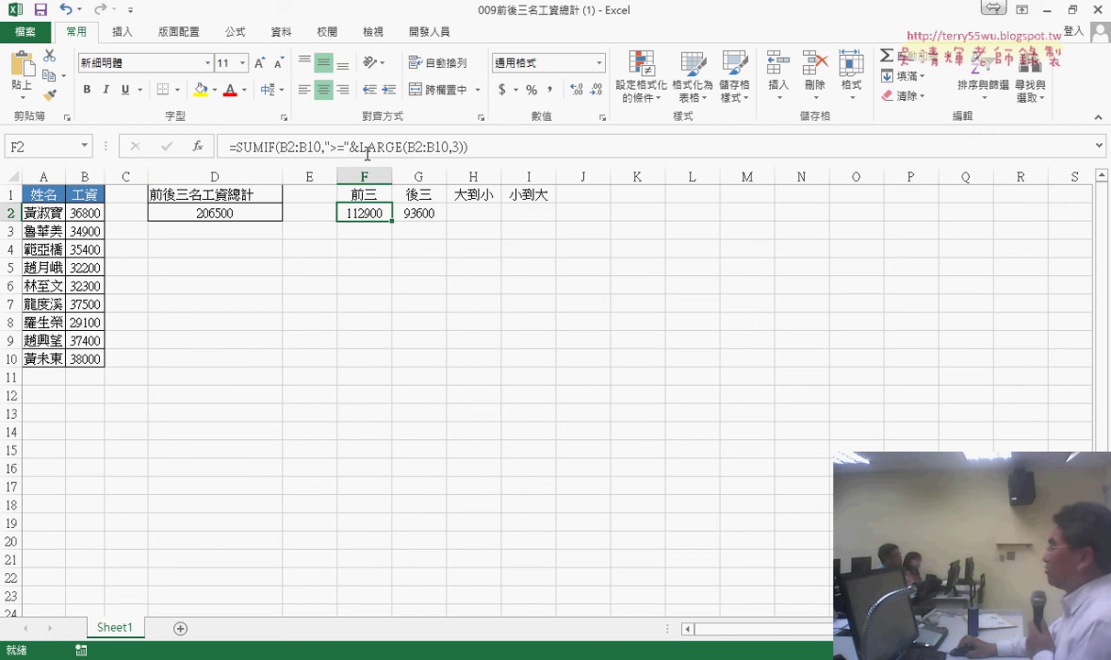
{"action": "key", "text": "Right"}
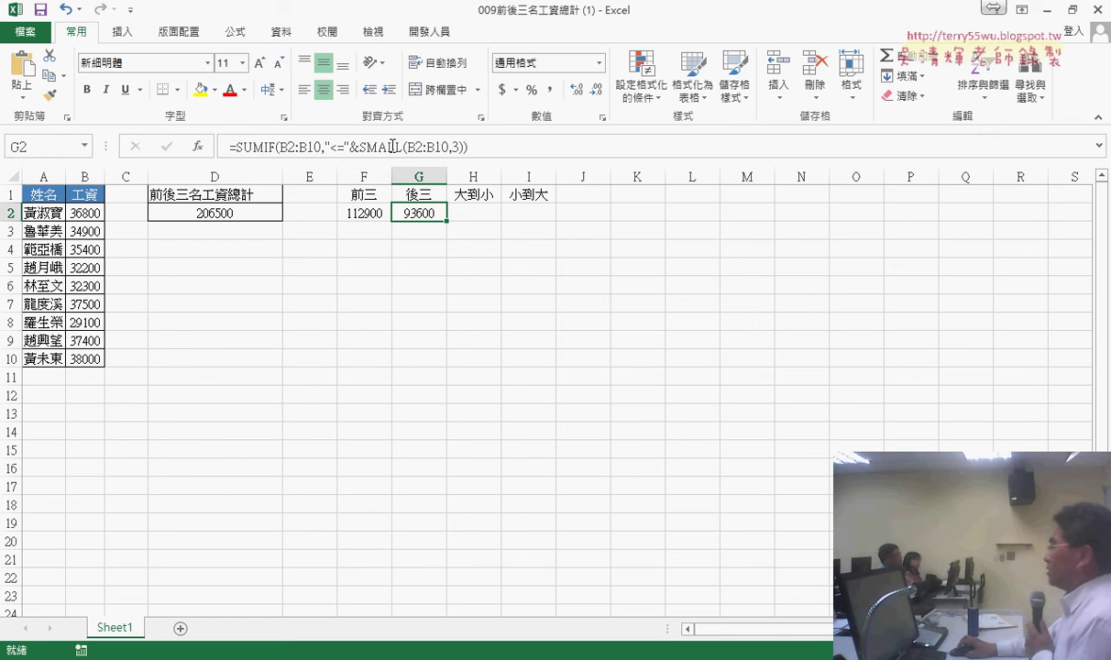
{"action": "left_click_drag", "start_coordinate": [363, 211], "coordinate": [425, 216]}
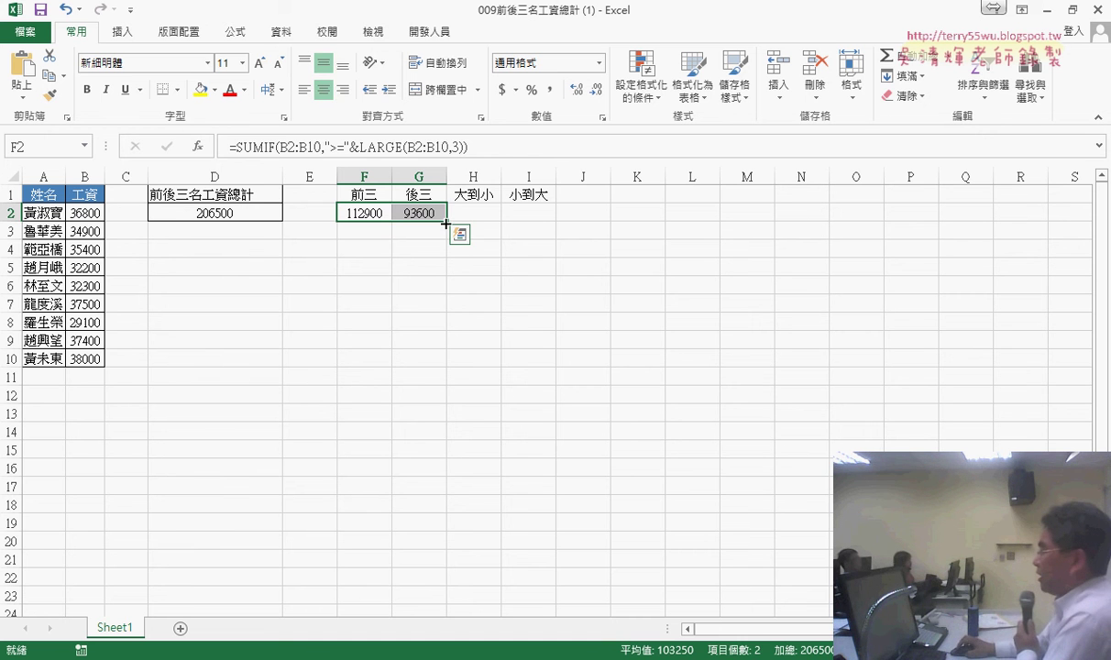
{"action": "left_click", "coordinate": [478, 213]}
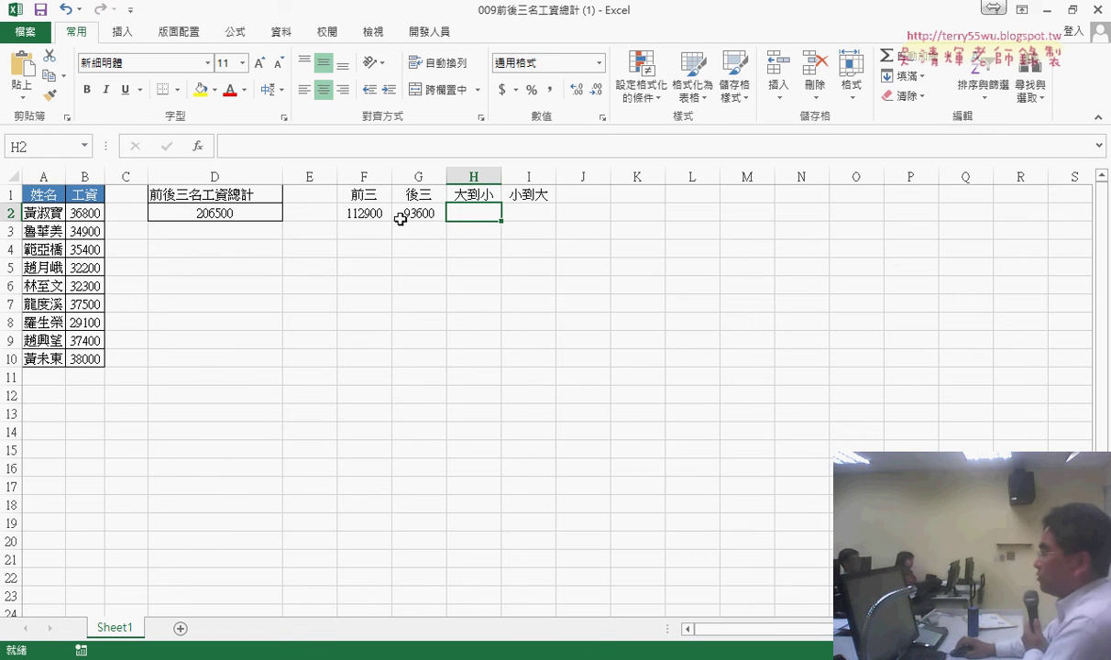
{"action": "left_click_drag", "start_coordinate": [87, 197], "coordinate": [48, 358]}
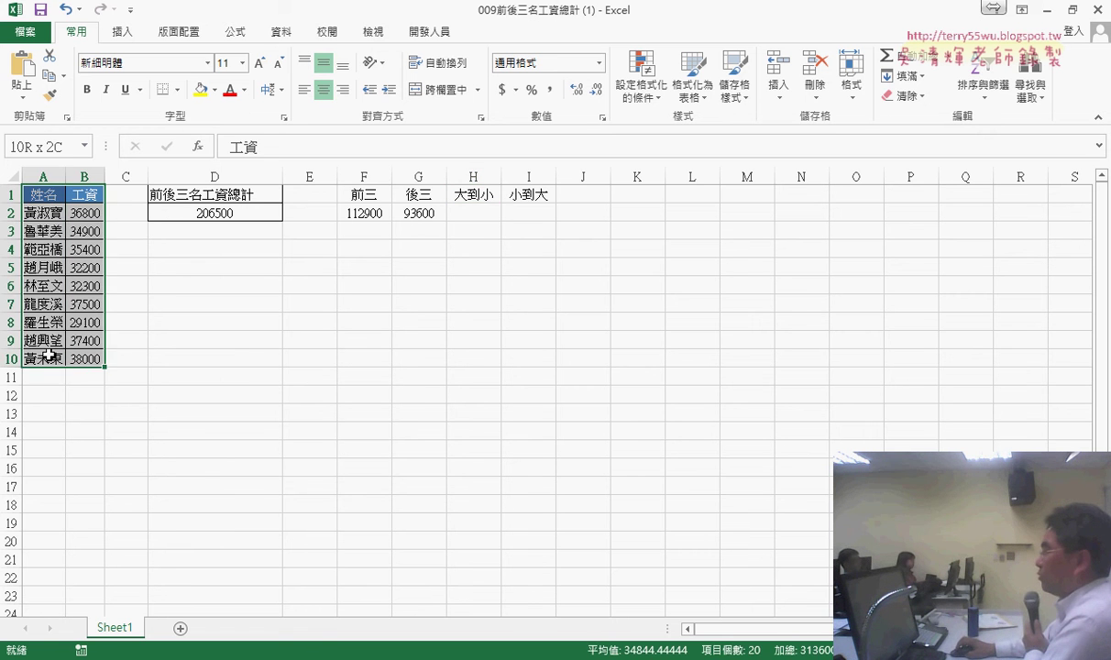
- On the Data tab, select H2 and bring up Insert Function
{"action": "left_click", "coordinate": [280, 32]}
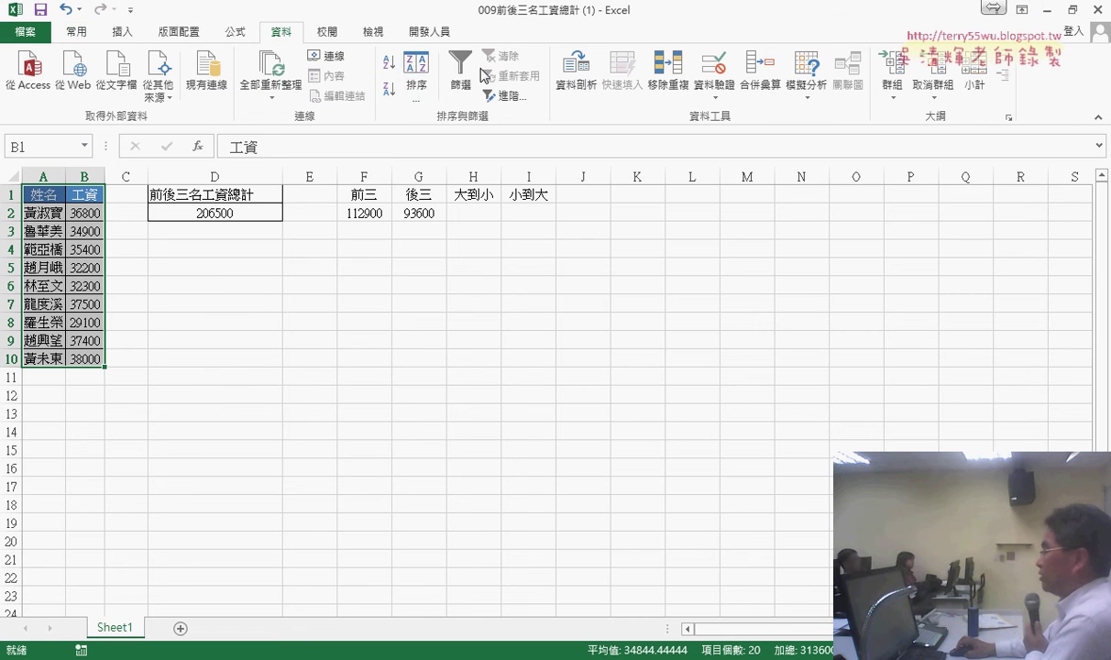
{"action": "left_click", "coordinate": [490, 216]}
{"action": "left_click", "coordinate": [475, 198]}
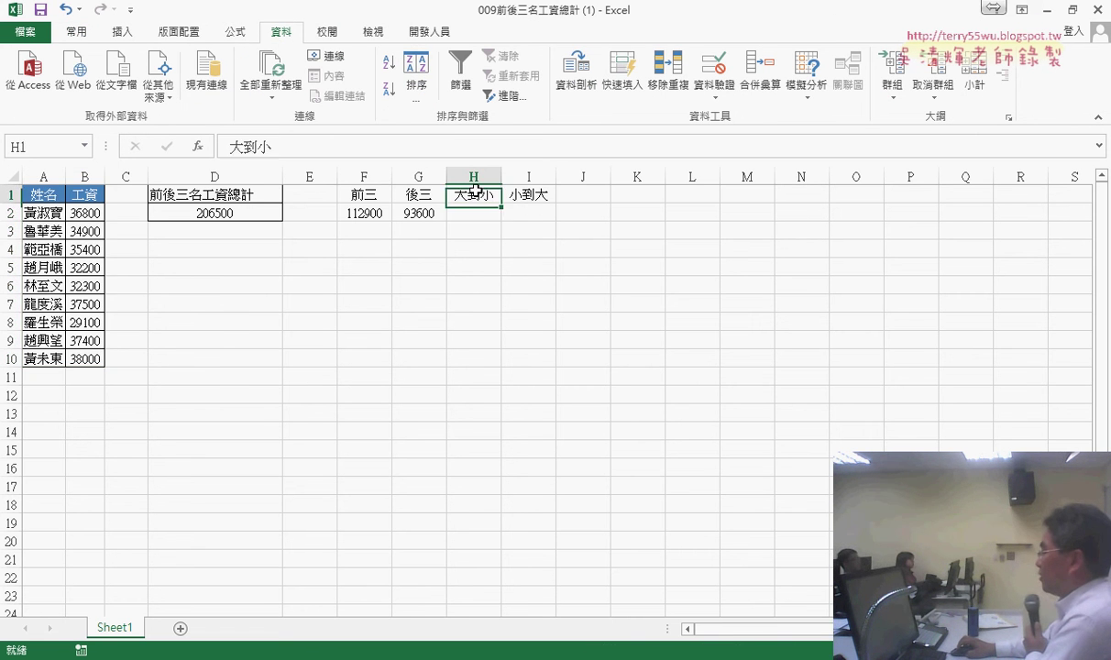
{"action": "key", "text": "Down"}
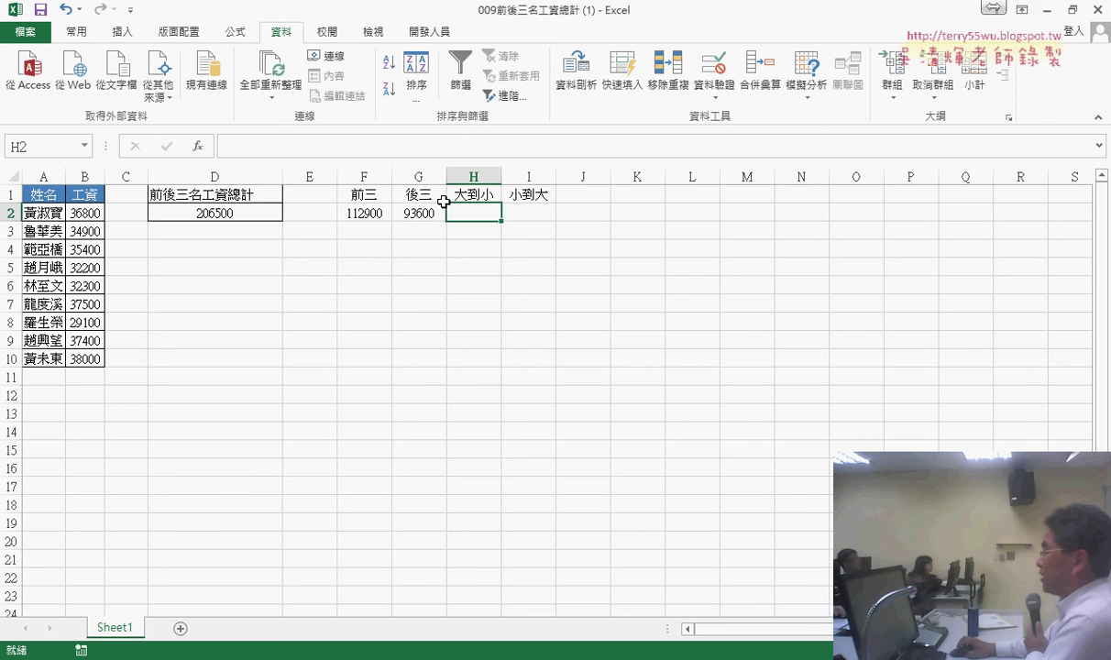
{"action": "left_click", "coordinate": [197, 146]}
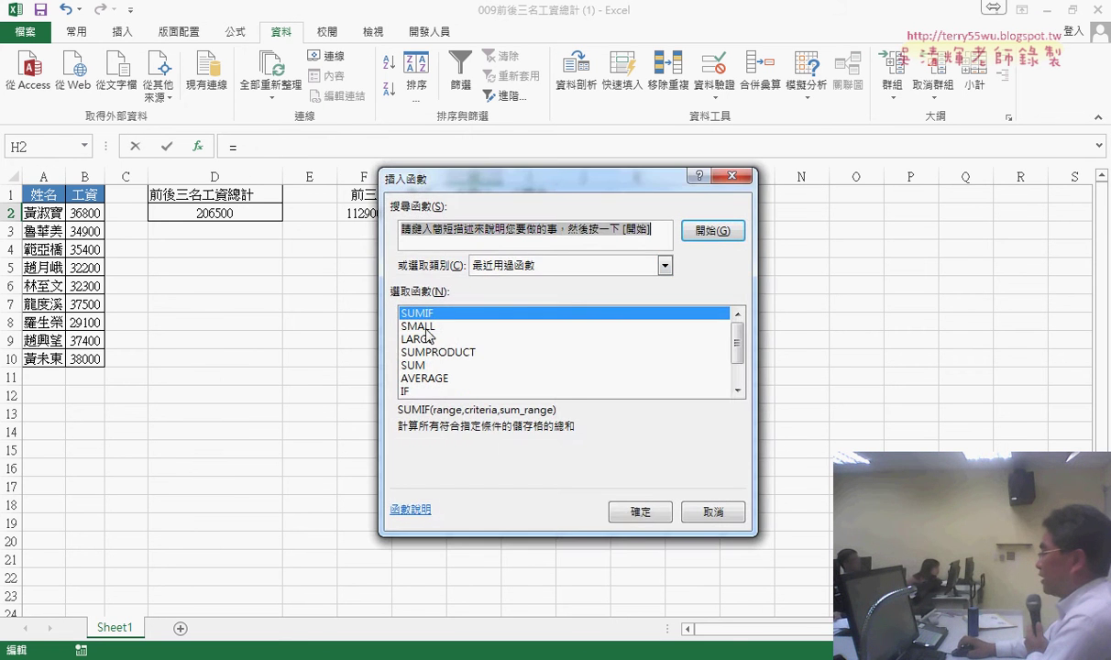
- Enter =LARGE(B2:B10,ROW()-1) in H2, returning 38000
{"action": "double_click", "coordinate": [417, 339]}
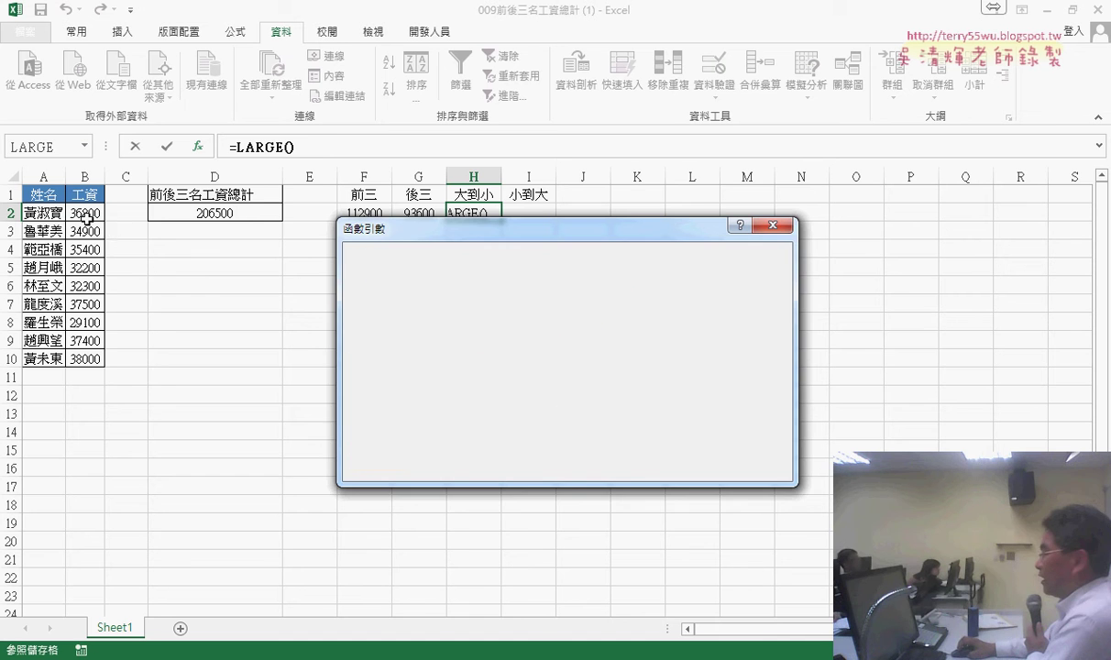
{"action": "left_click_drag", "start_coordinate": [87, 218], "coordinate": [87, 359]}
{"action": "left_click", "coordinate": [447, 304]}
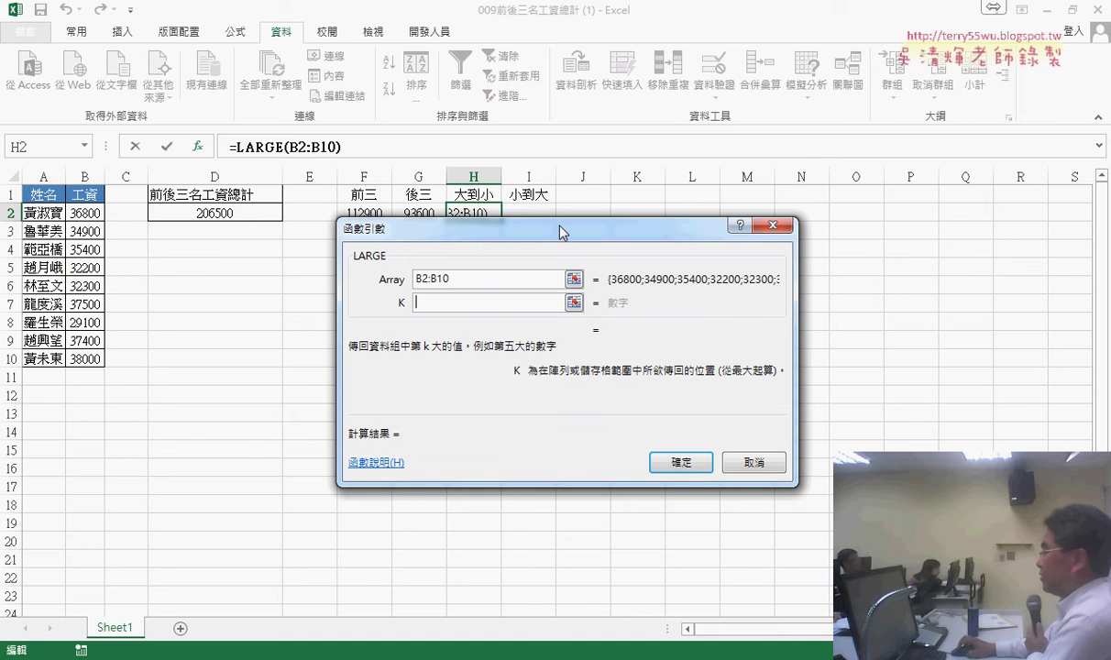
{"action": "left_click_drag", "start_coordinate": [562, 232], "coordinate": [770, 231]}
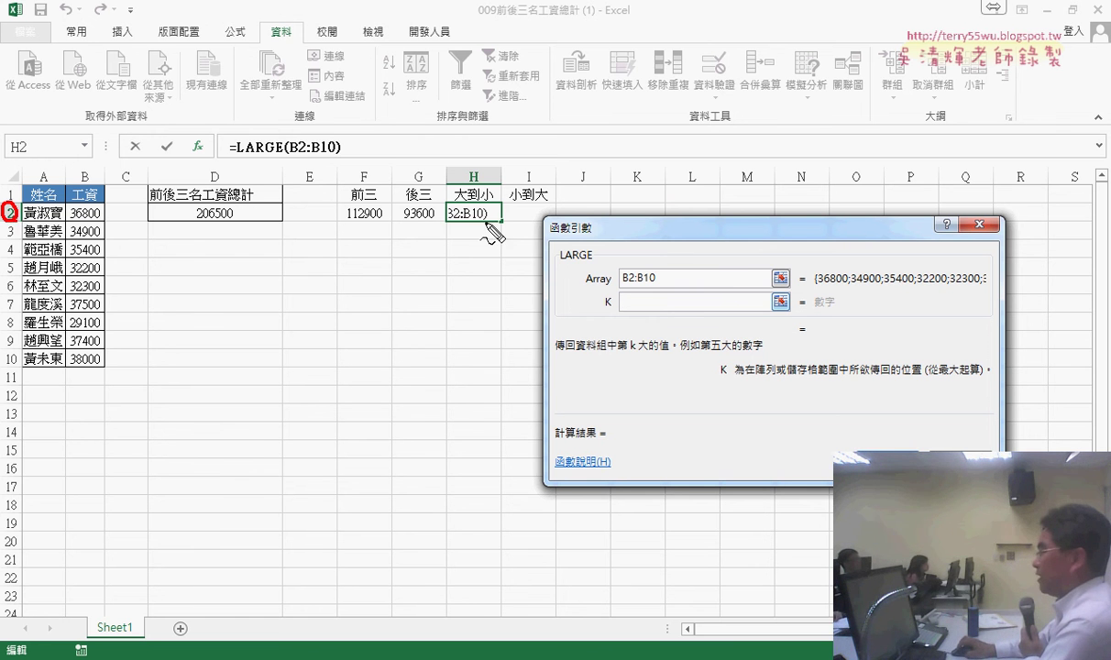
{"action": "left_click_drag", "start_coordinate": [472, 223], "coordinate": [502, 218]}
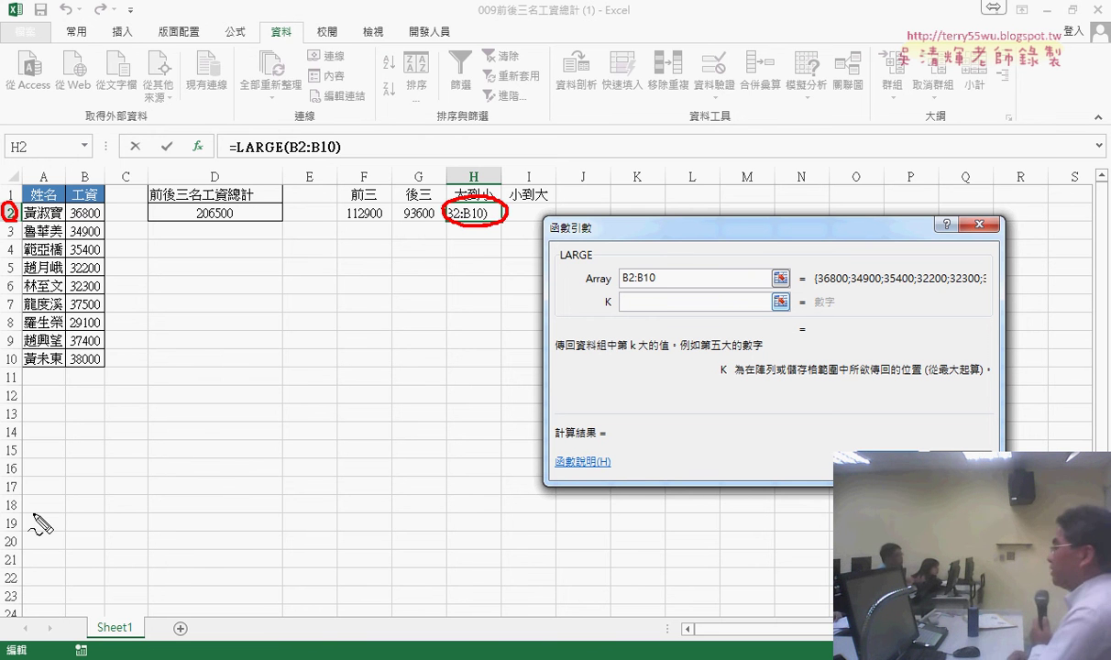
{"action": "key", "text": "Escape"}
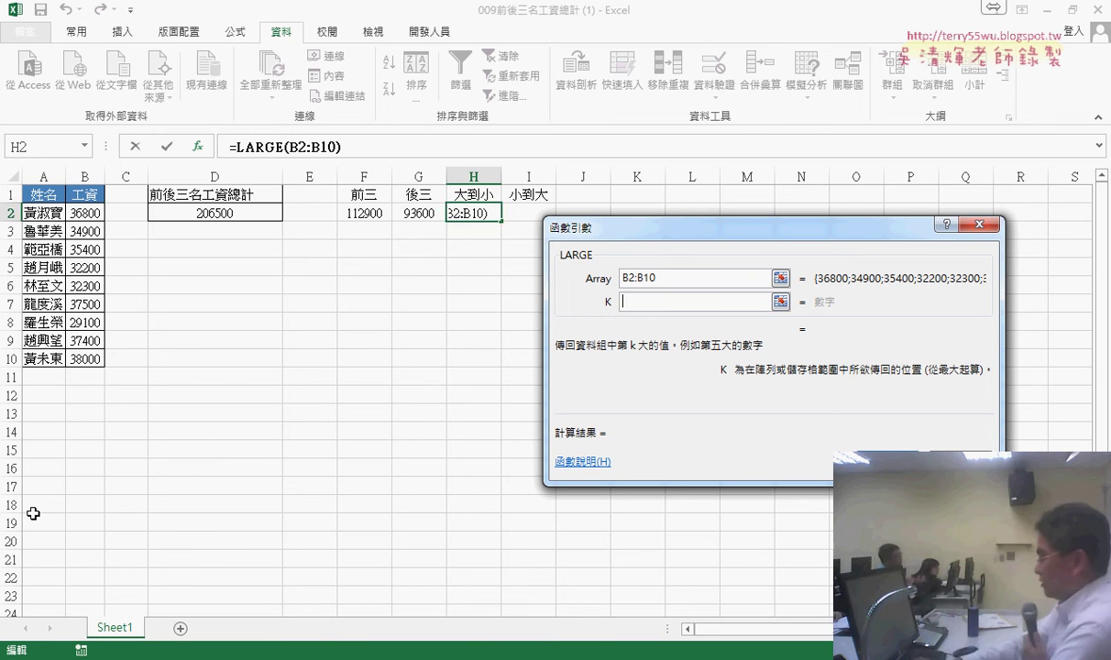
{"action": "type", "text": "ro"}
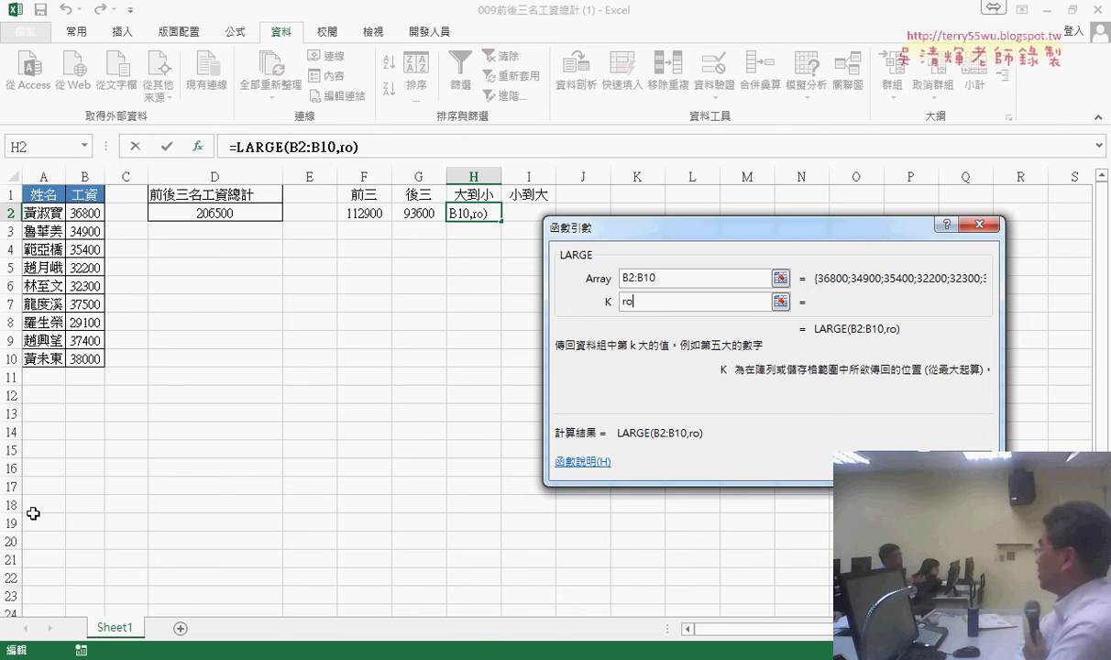
{"action": "type", "text": "w"}
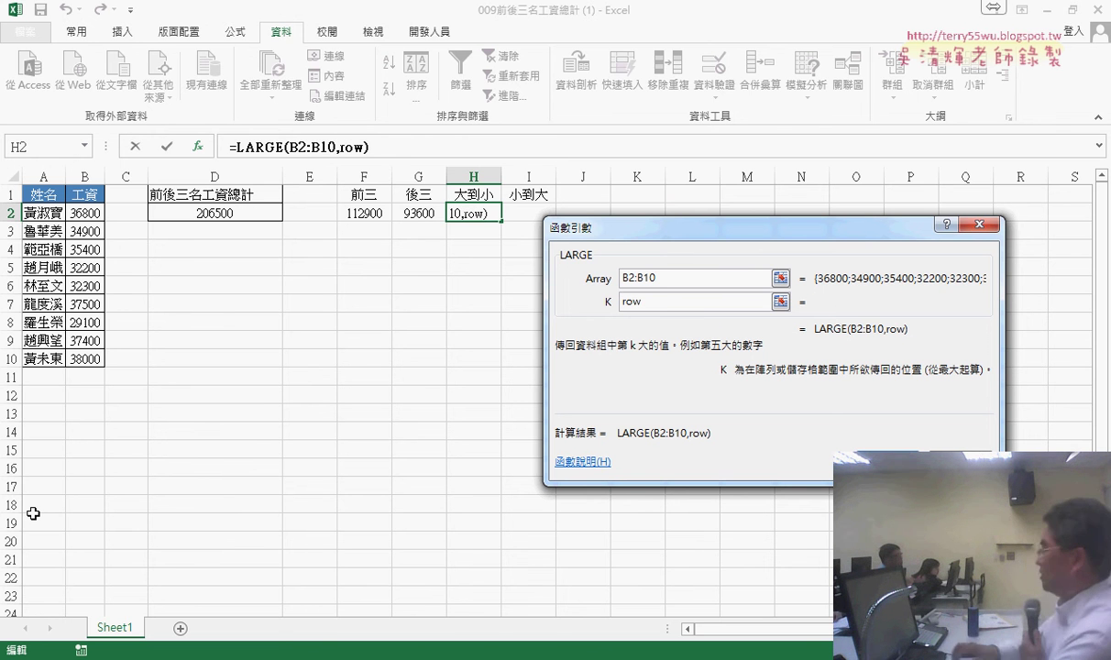
{"action": "type", "text": "()"}
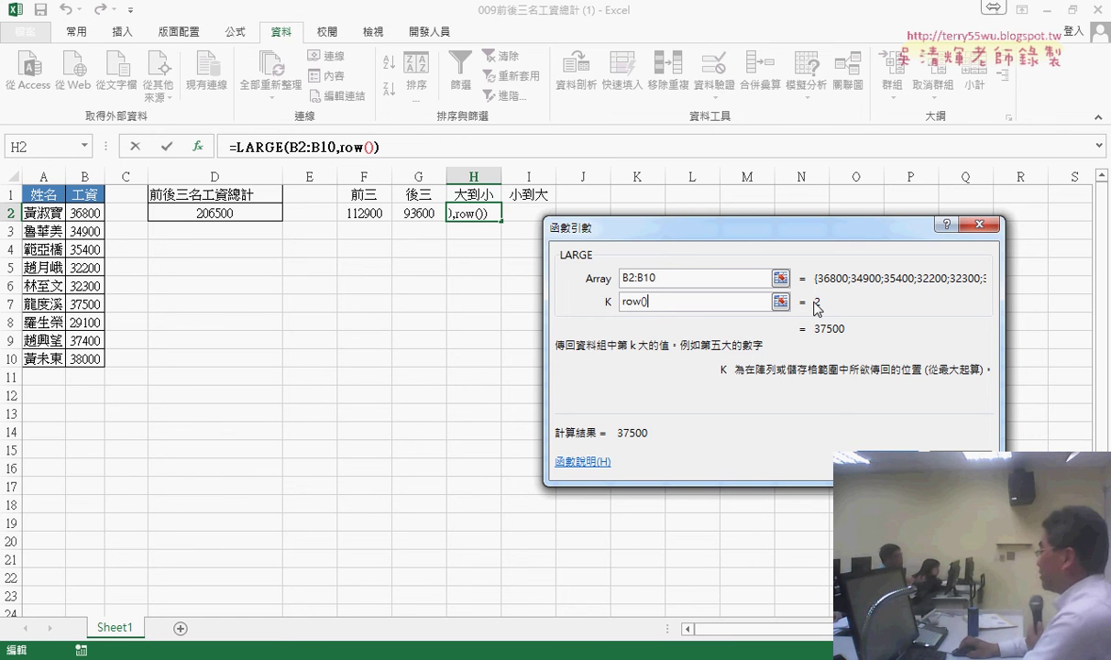
{"action": "type", "text": "-"}
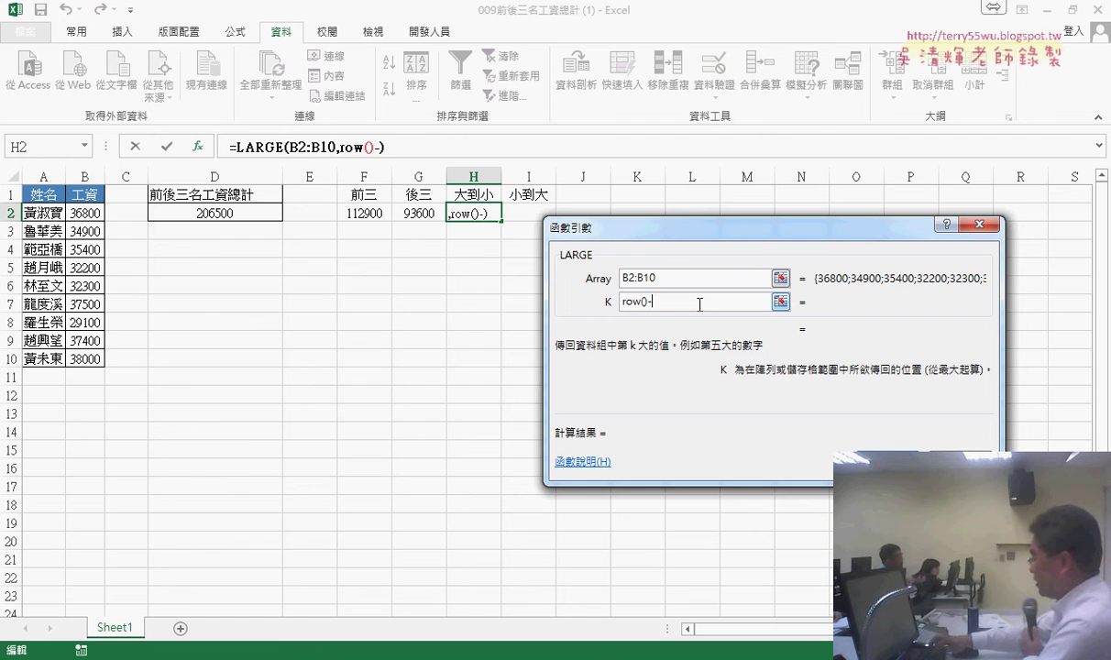
{"action": "type", "text": "1"}
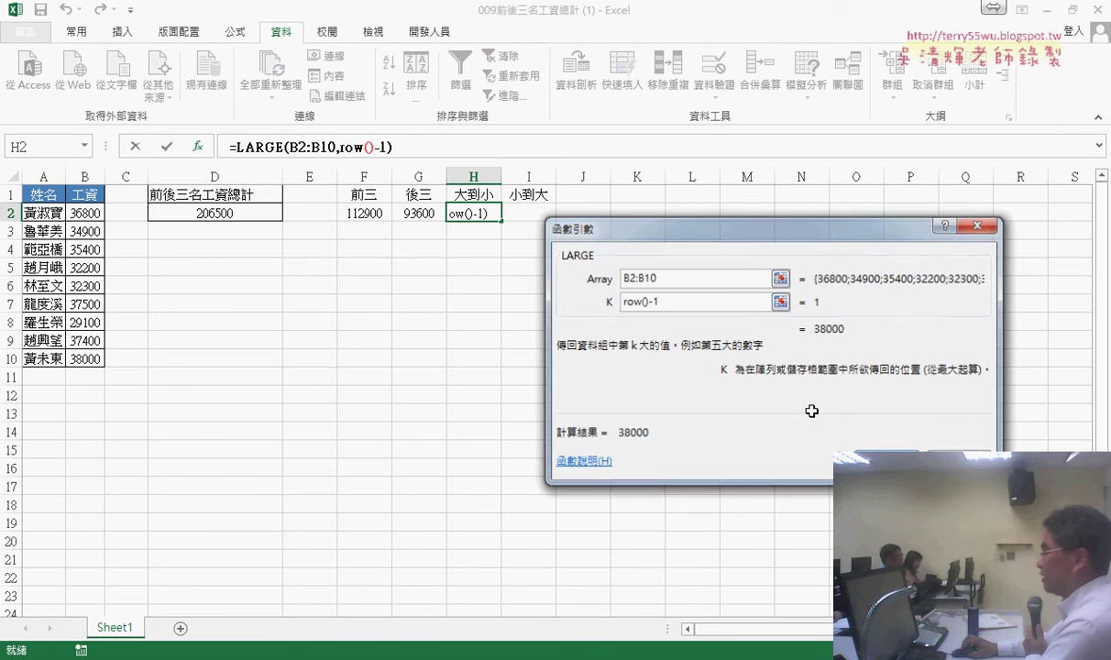
{"action": "key", "text": "Return"}
- Make H2's range $B$2:$B$10 and fill the LARGE formula down to H10
{"action": "left_click_drag", "start_coordinate": [501, 221], "coordinate": [492, 366]}
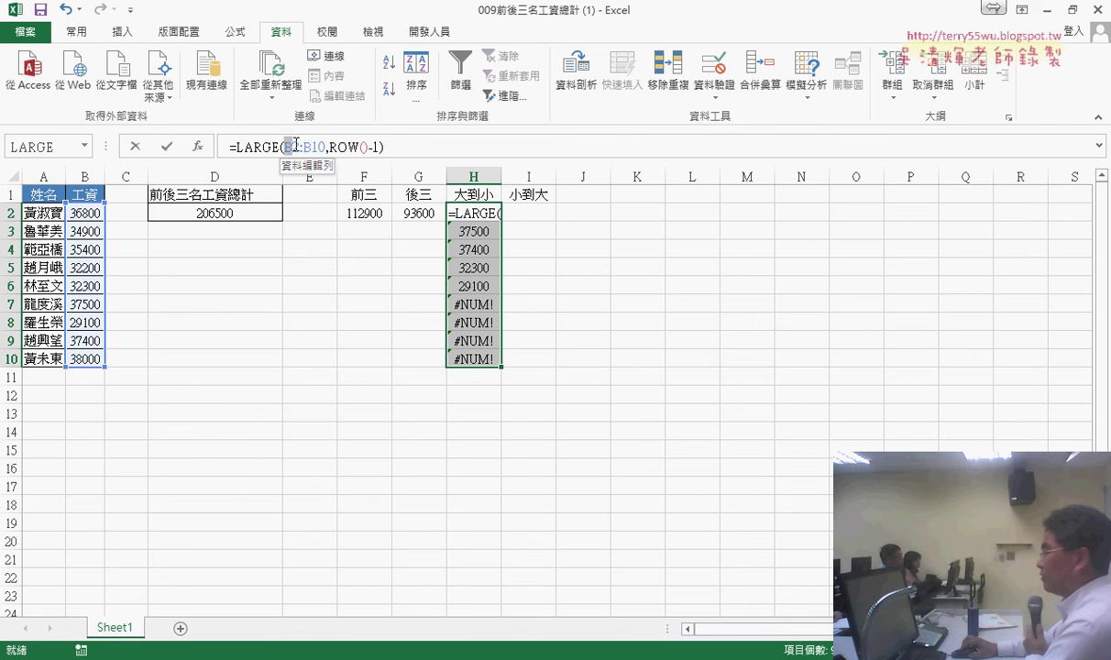
{"action": "left_click_drag", "start_coordinate": [285, 146], "coordinate": [328, 146]}
{"action": "key", "text": "F4"}
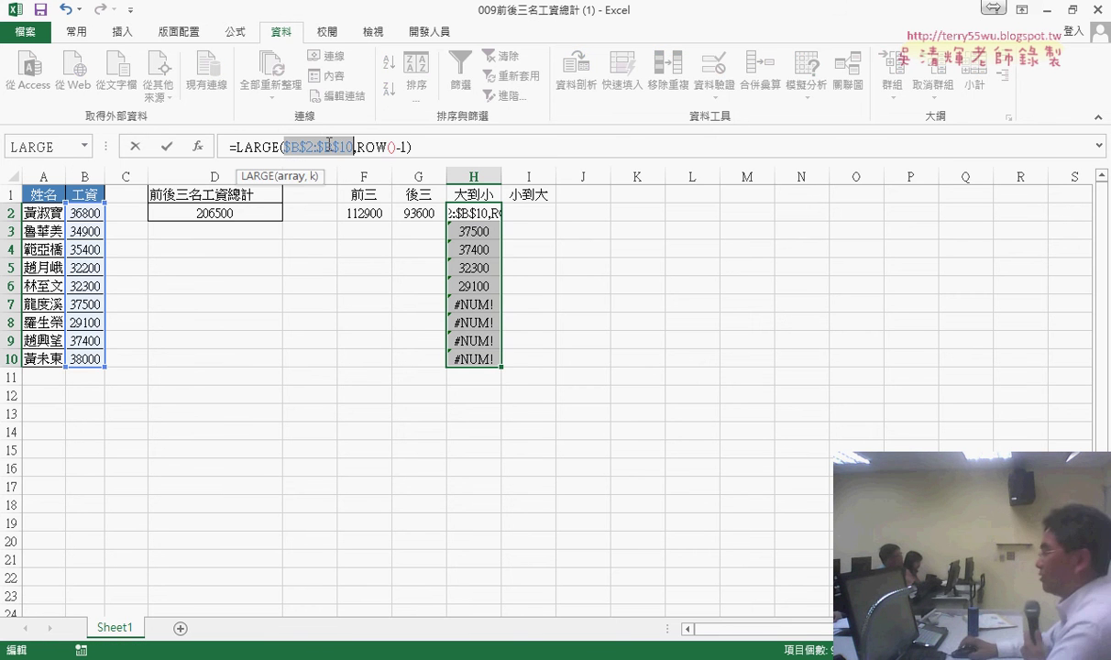
{"action": "left_click", "coordinate": [166, 146]}
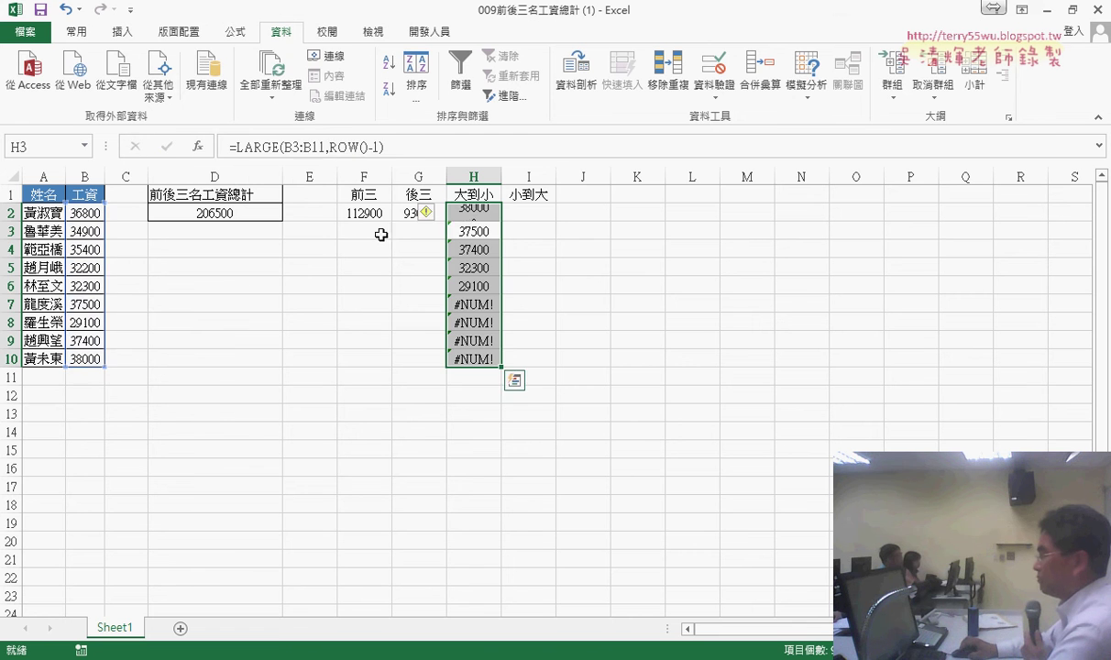
{"action": "left_click", "coordinate": [474, 214]}
{"action": "left_click_drag", "start_coordinate": [503, 222], "coordinate": [497, 365]}
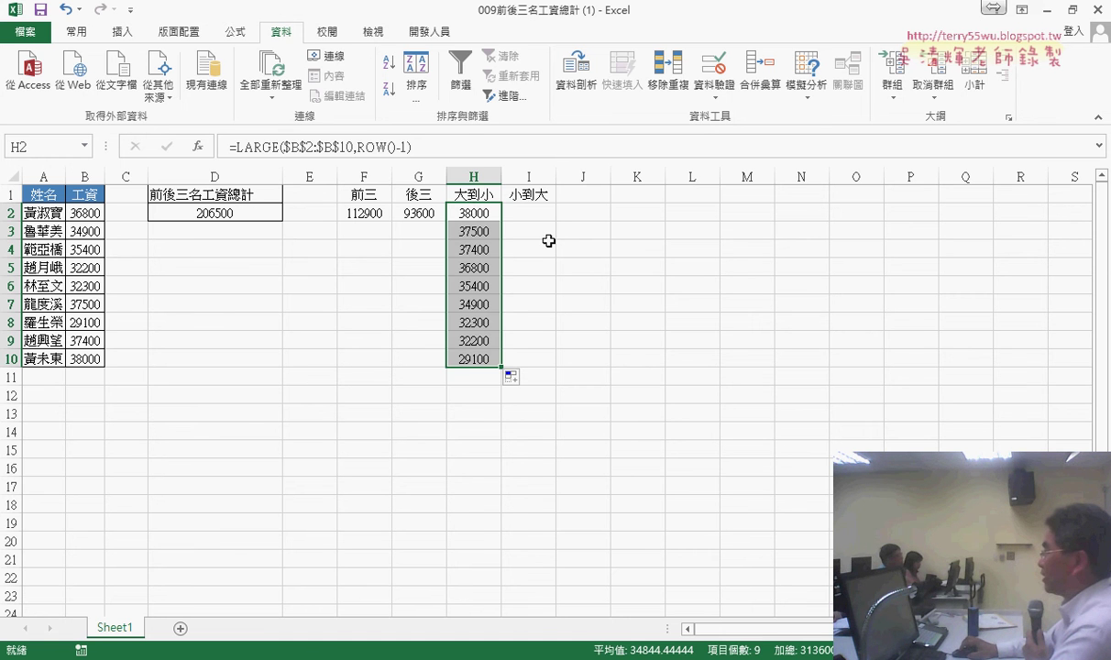
{"action": "left_click", "coordinate": [543, 214]}
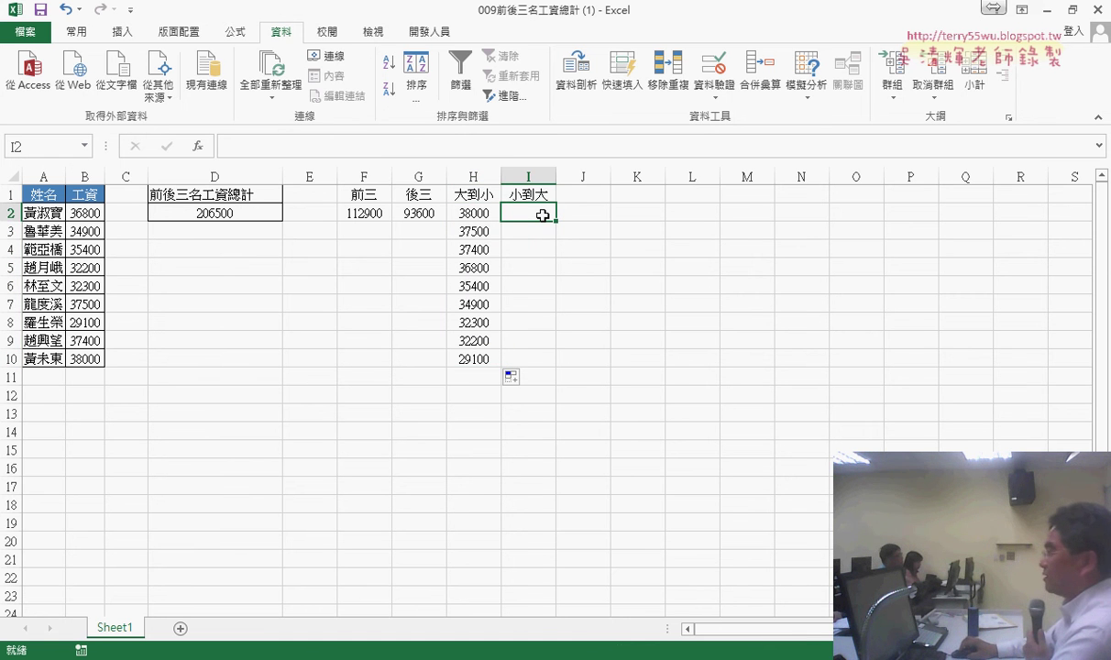
- Enter =SMALL(B2:B10,ROW()-1) in I2, showing 29100
{"action": "left_click", "coordinate": [197, 147]}
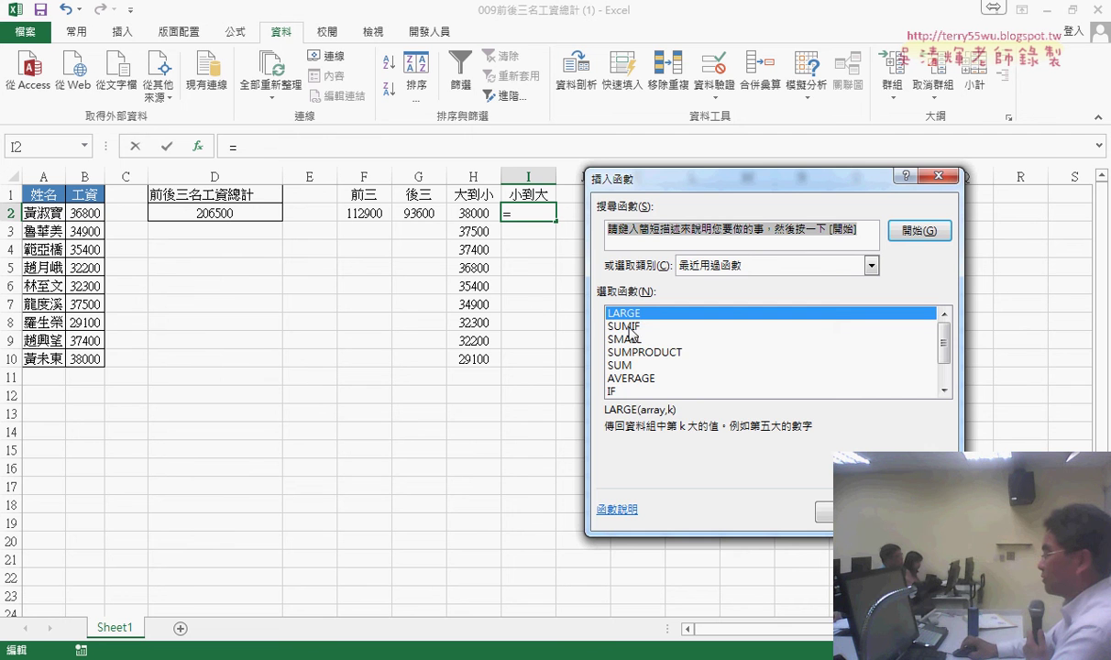
{"action": "double_click", "coordinate": [634, 339]}
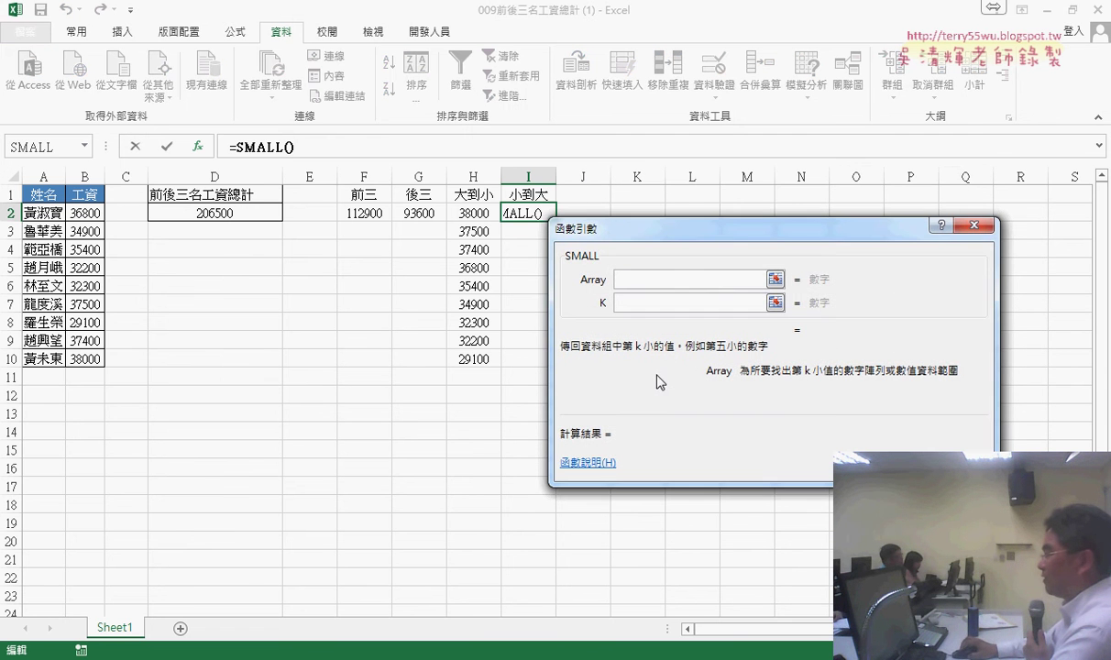
{"action": "left_click_drag", "start_coordinate": [87, 212], "coordinate": [88, 359]}
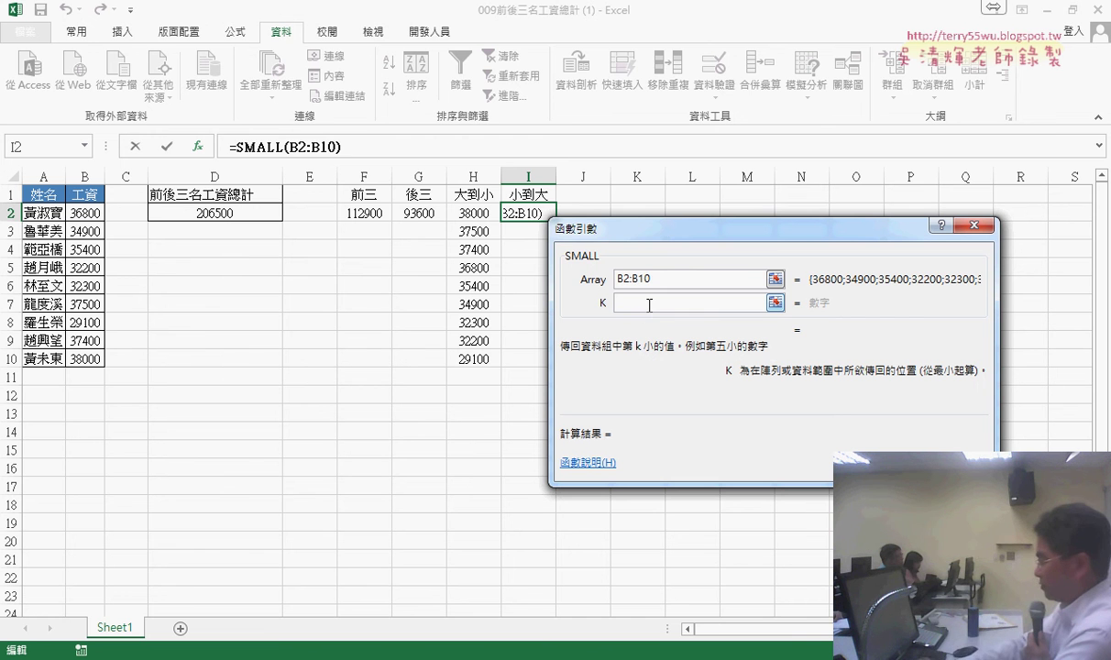
{"action": "left_click", "coordinate": [649, 304]}
{"action": "type", "text": "row("}
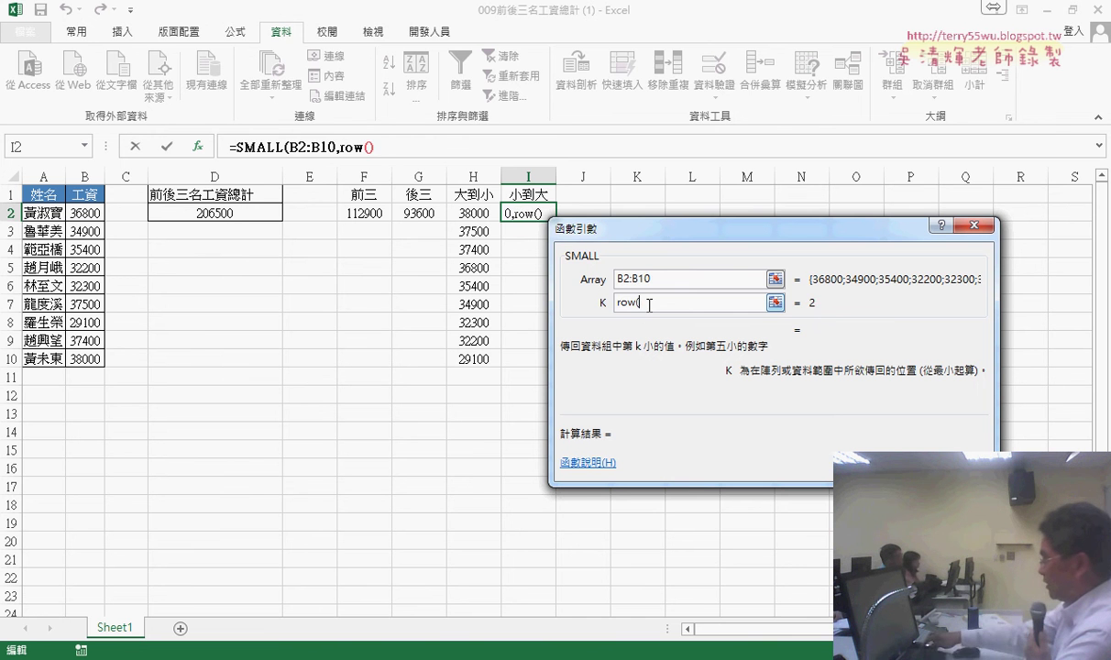
{"action": "type", "text": ")-1"}
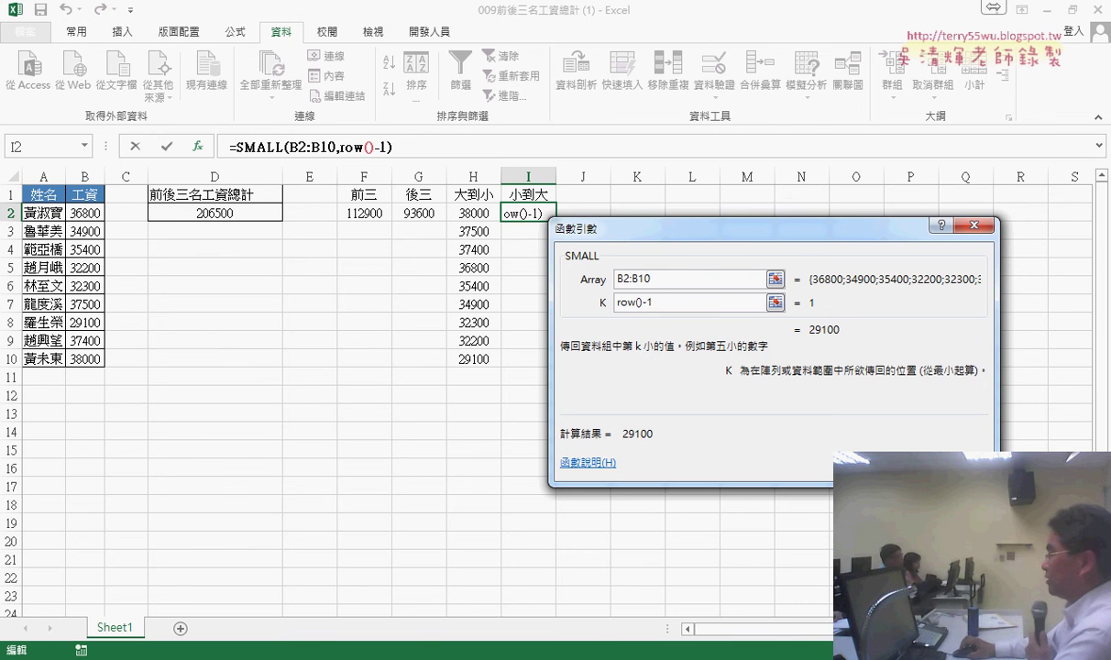
{"action": "key", "text": "Return"}
- Lock I2's salary range with F4 and refill the SMALL formula down to I10
{"action": "left_click_drag", "start_coordinate": [558, 221], "coordinate": [554, 365]}
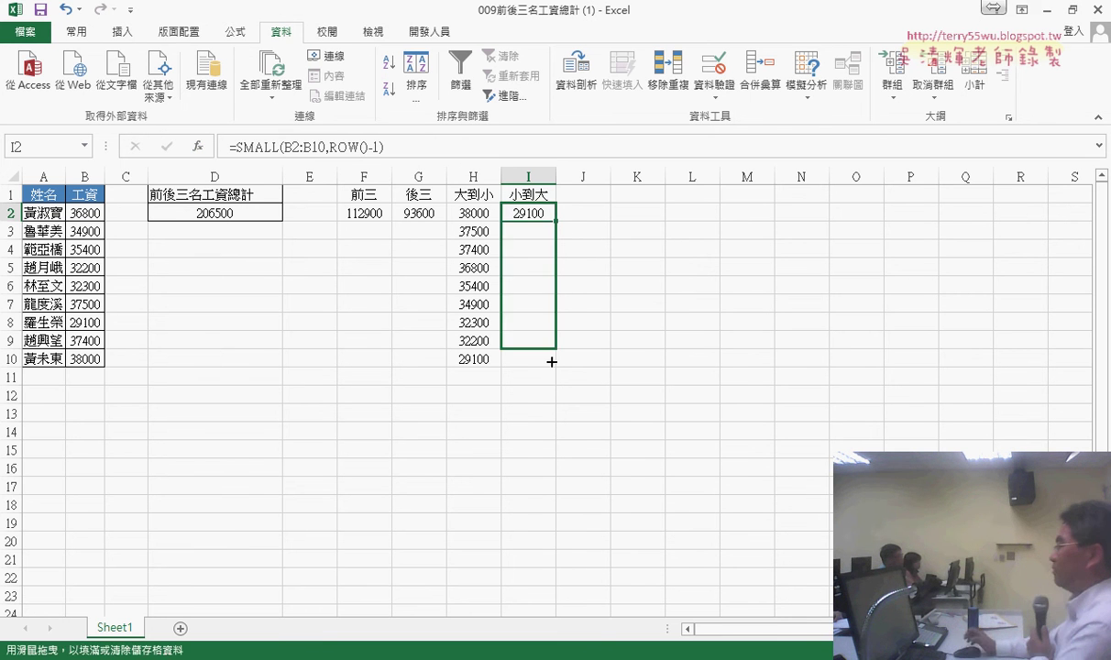
{"action": "left_click", "coordinate": [505, 212]}
{"action": "left_click_drag", "start_coordinate": [283, 148], "coordinate": [317, 148]}
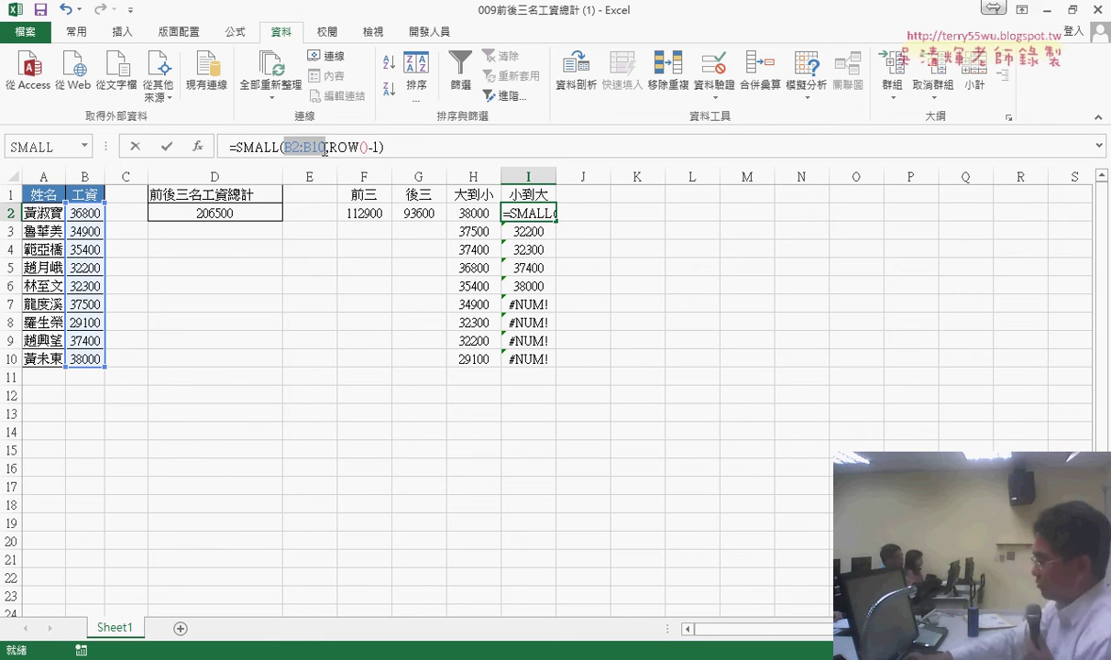
{"action": "key", "text": "F4"}
{"action": "key", "text": "F4"}
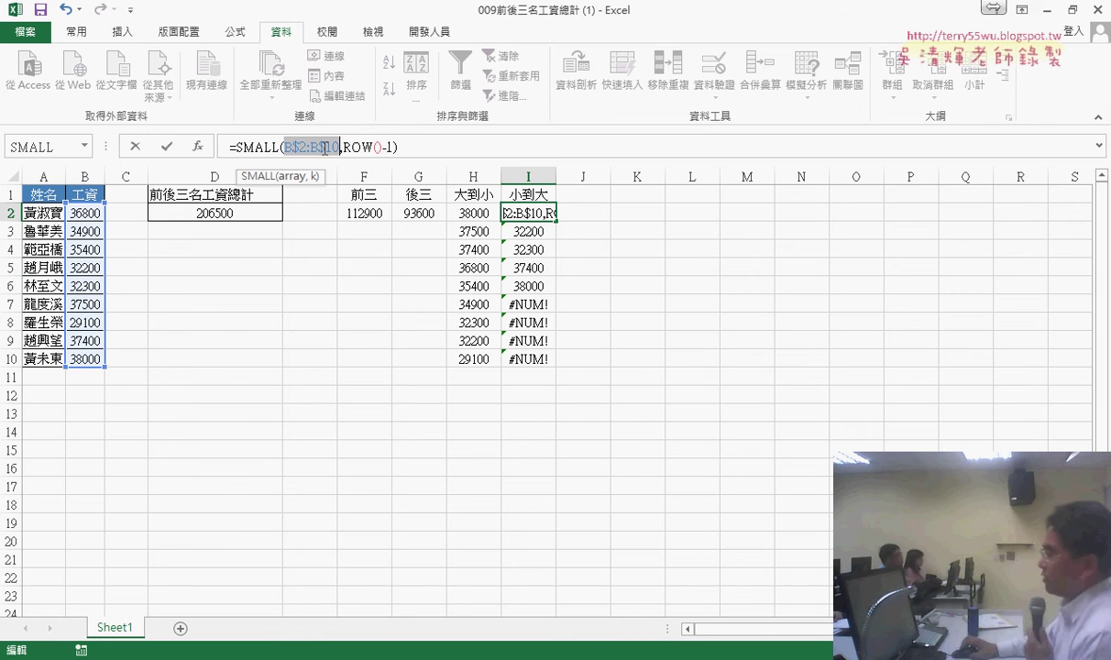
{"action": "key", "text": "ctrl+Return"}
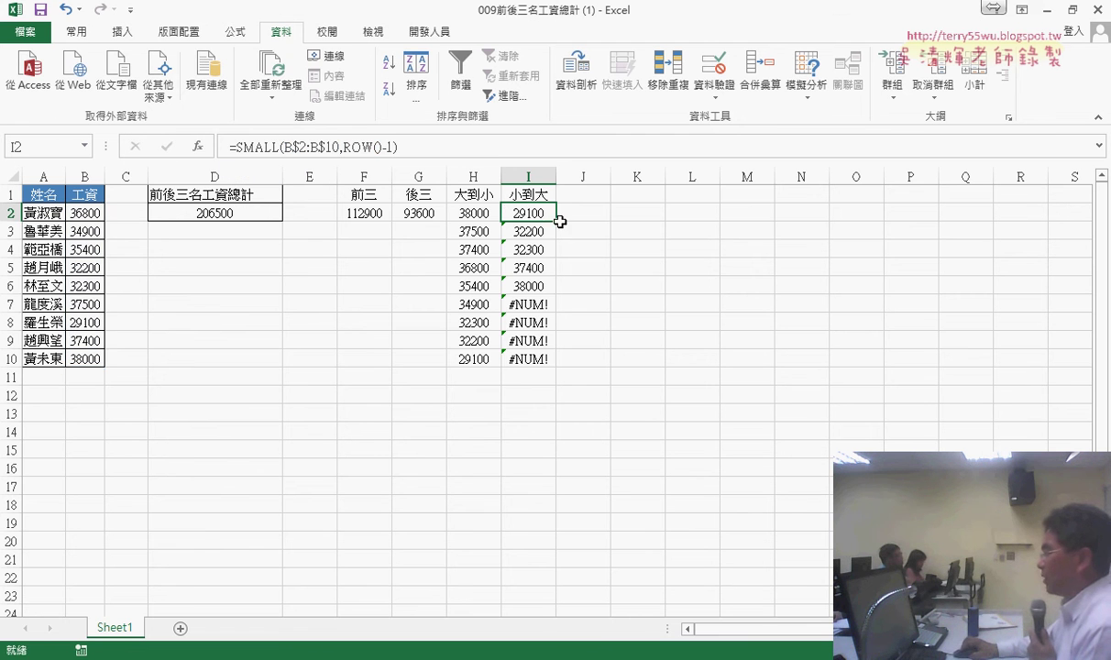
{"action": "left_click_drag", "start_coordinate": [557, 221], "coordinate": [553, 367]}
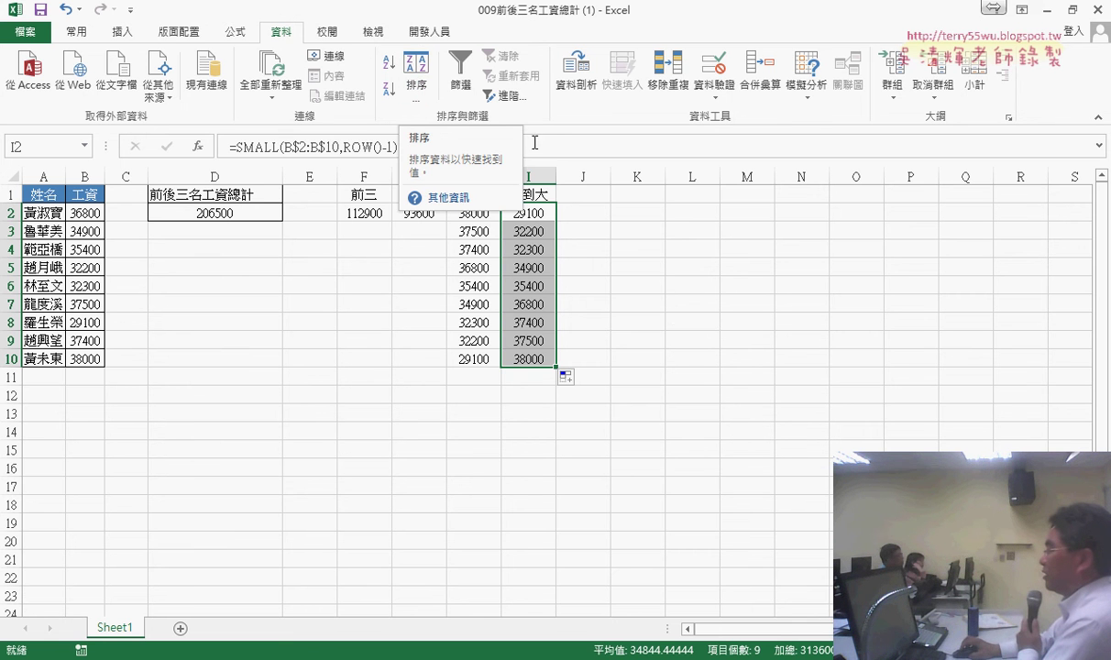
{"action": "left_click", "coordinate": [692, 321]}
{"action": "left_click", "coordinate": [453, 210]}
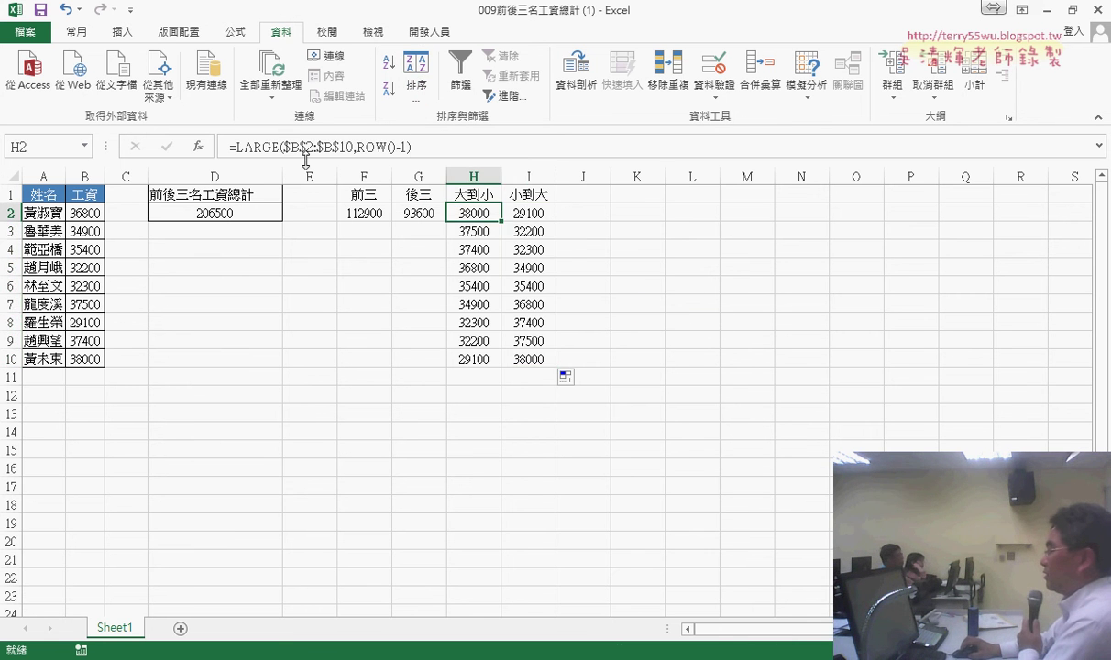
{"action": "left_click", "coordinate": [526, 216]}
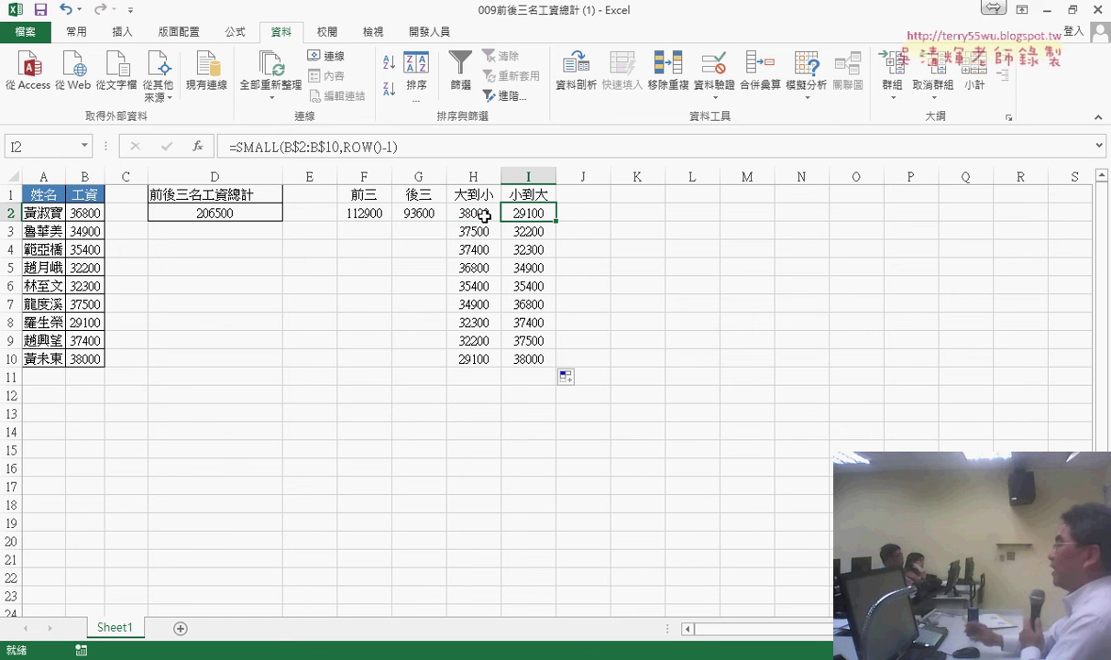
{"action": "left_click", "coordinate": [485, 216]}
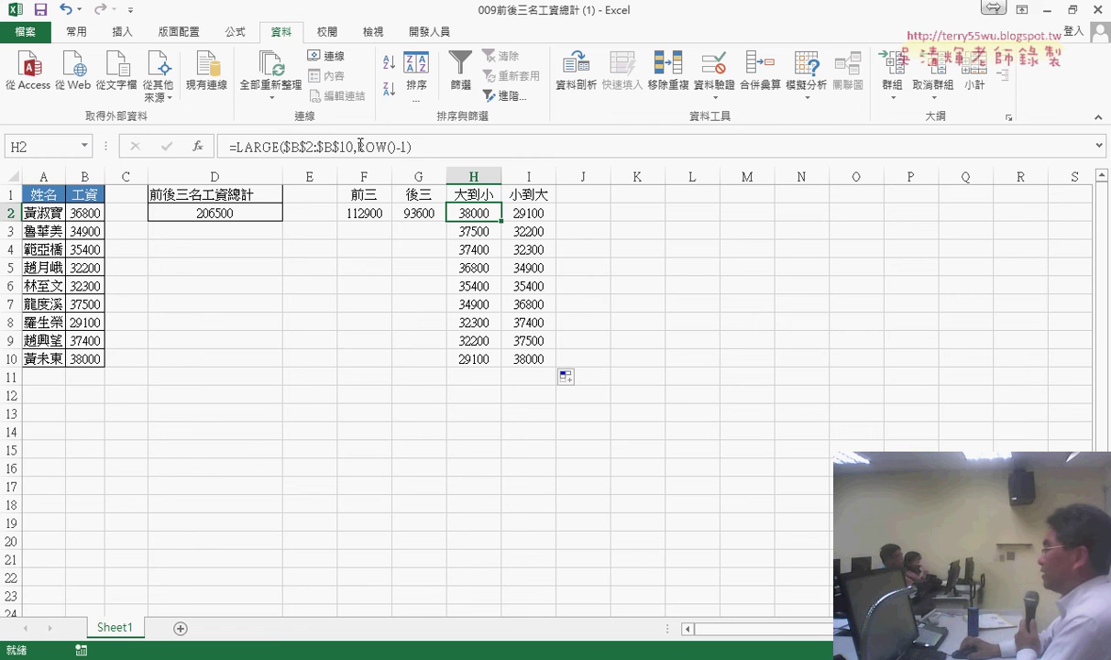
{"action": "left_click_drag", "start_coordinate": [364, 147], "coordinate": [408, 145]}
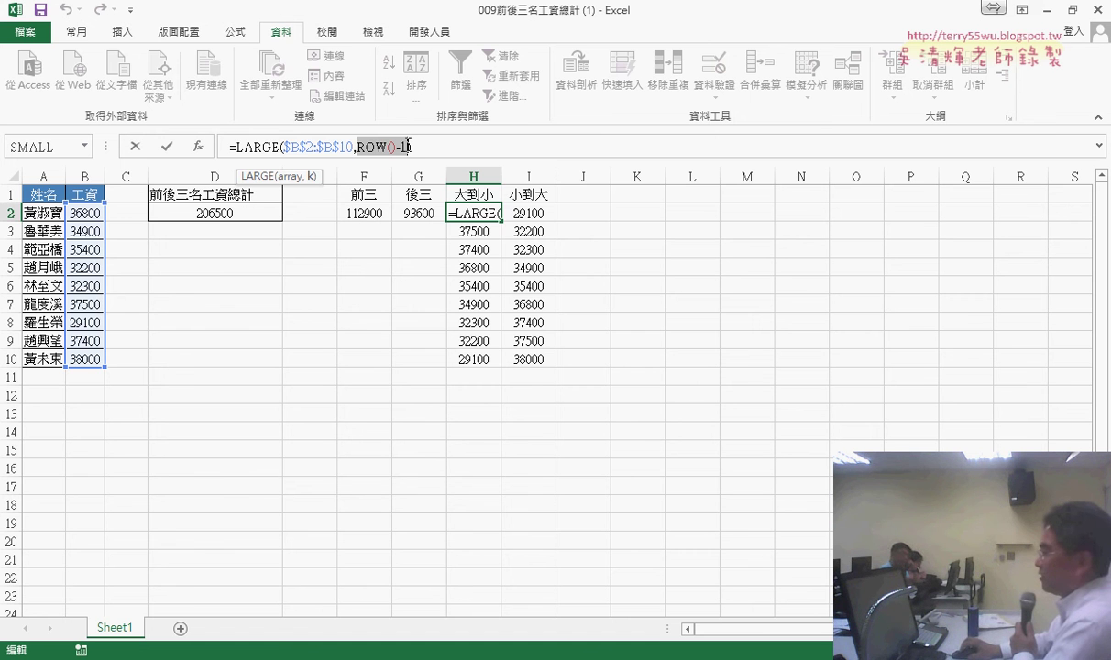
{"action": "left_click", "coordinate": [133, 147]}
{"action": "left_click", "coordinate": [599, 196]}
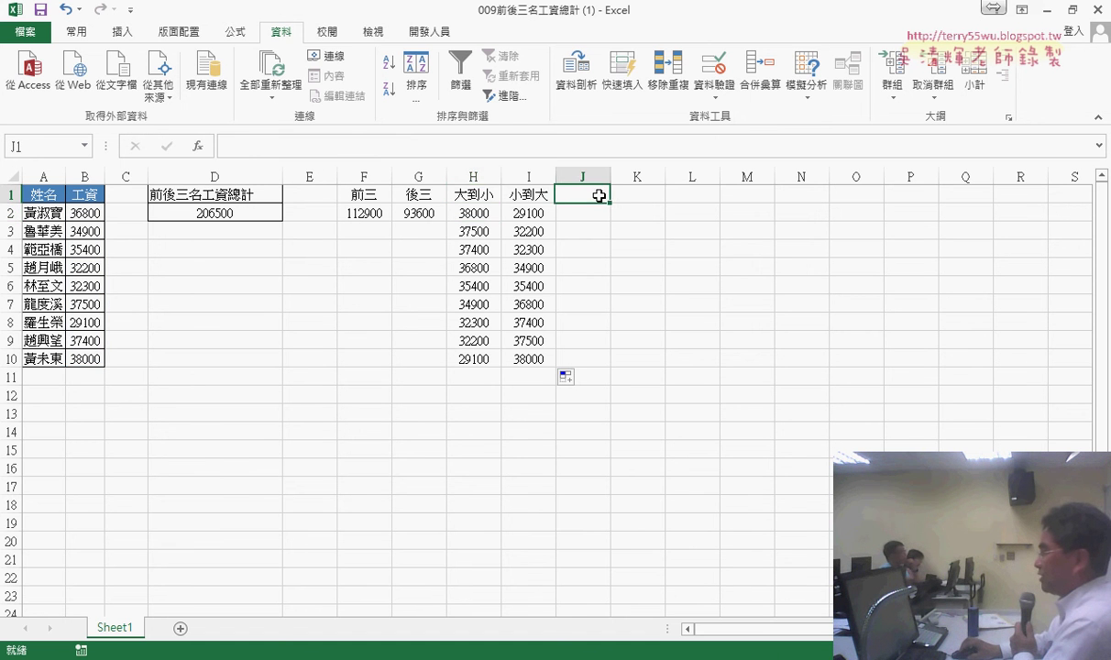
{"action": "left_click", "coordinate": [198, 146]}
{"action": "left_click", "coordinate": [871, 265]}
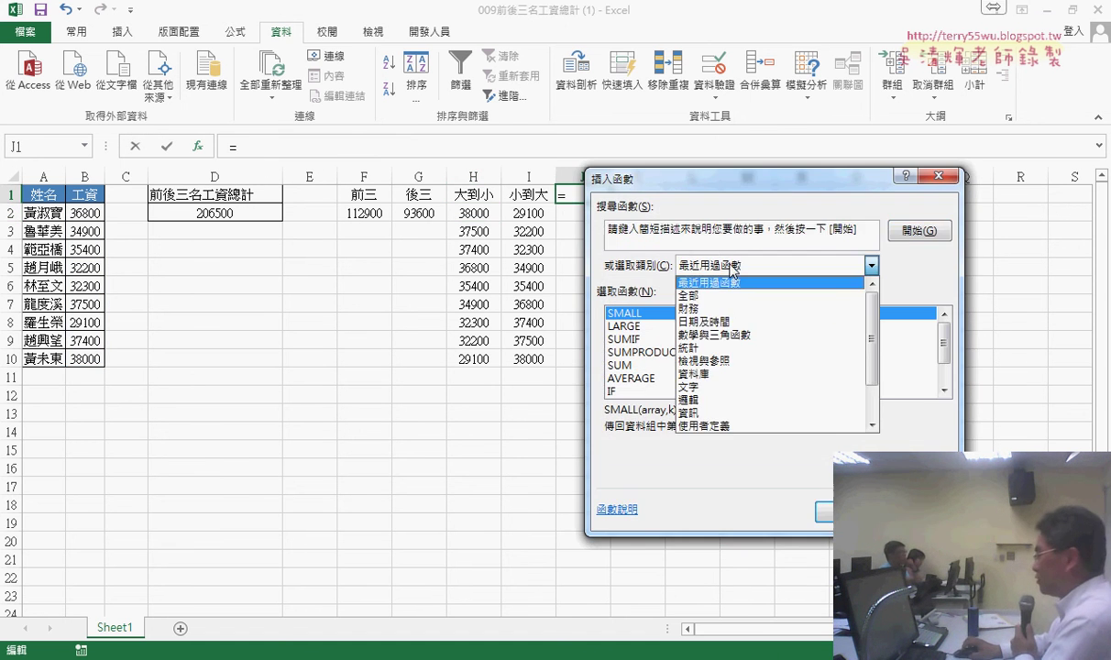
{"action": "left_click", "coordinate": [727, 362]}
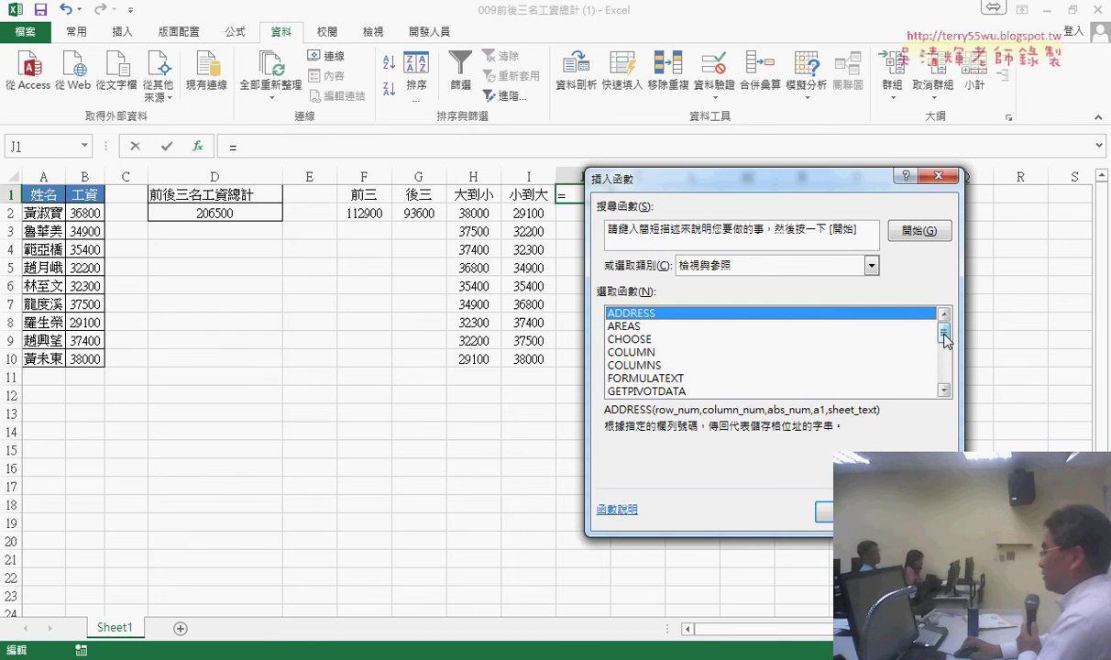
{"action": "scroll", "coordinate": [624, 386], "scroll_direction": "down", "scroll_amount": 4}
{"action": "left_click", "coordinate": [622, 392]}
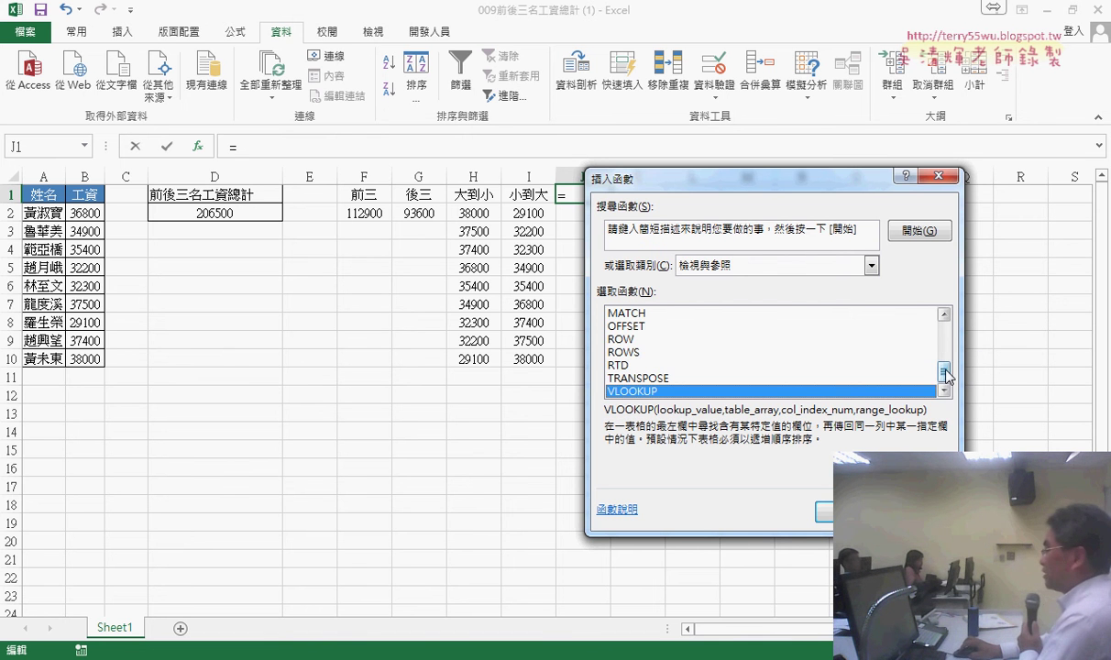
{"action": "scroll", "coordinate": [949, 361], "scroll_direction": "up", "scroll_amount": 1}
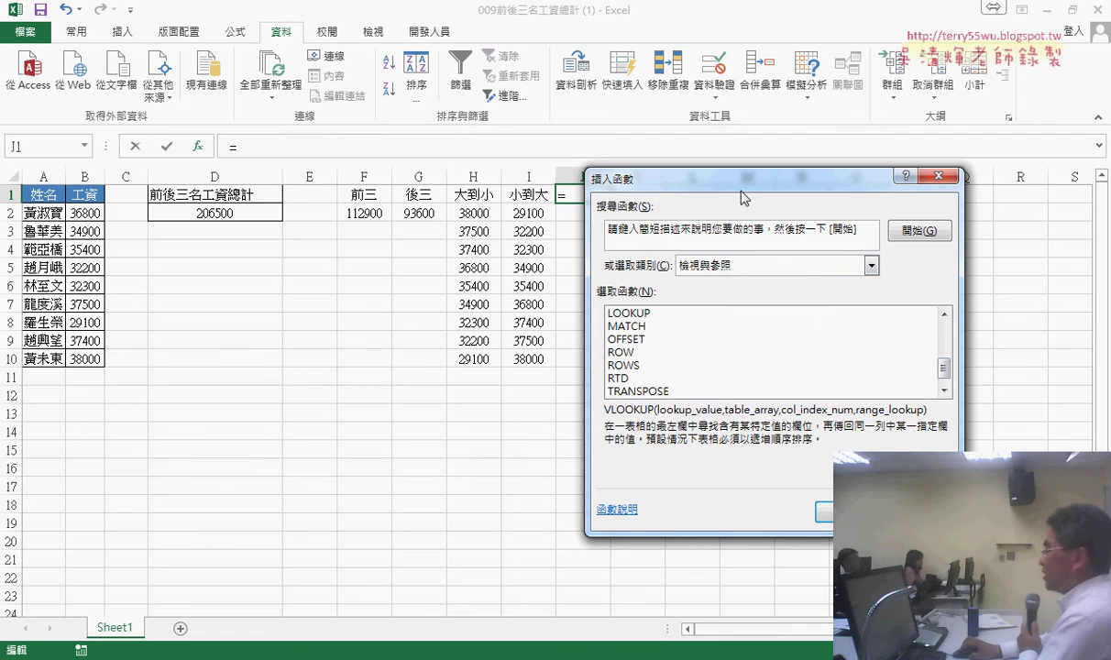
{"action": "left_click_drag", "start_coordinate": [707, 180], "coordinate": [729, 271]}
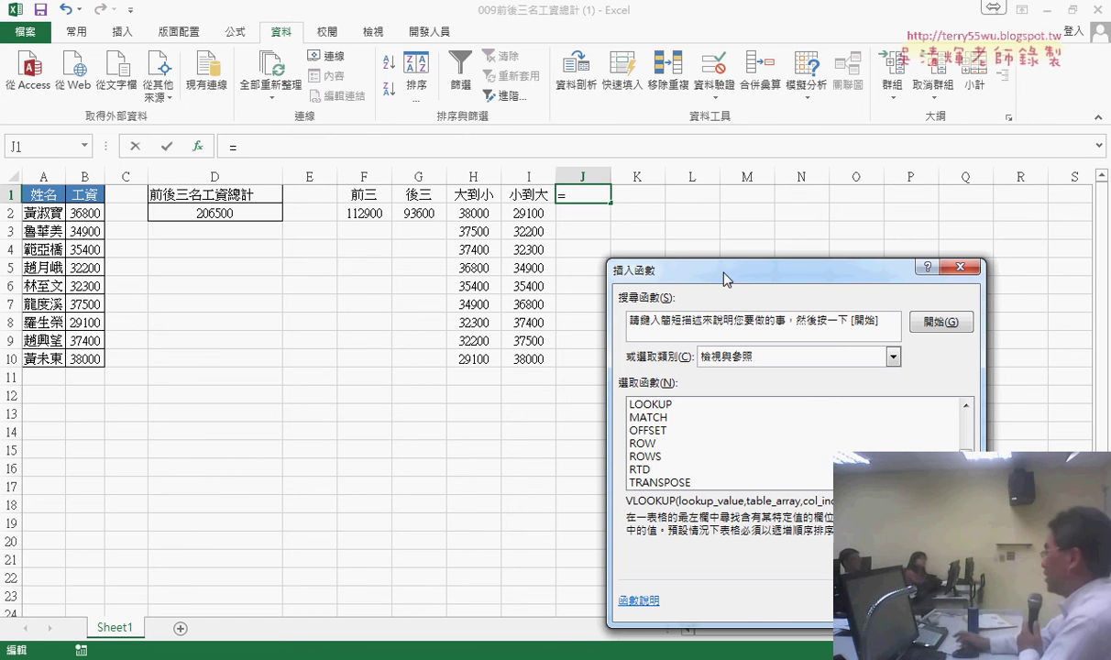
{"action": "left_click_drag", "start_coordinate": [725, 278], "coordinate": [725, 183]}
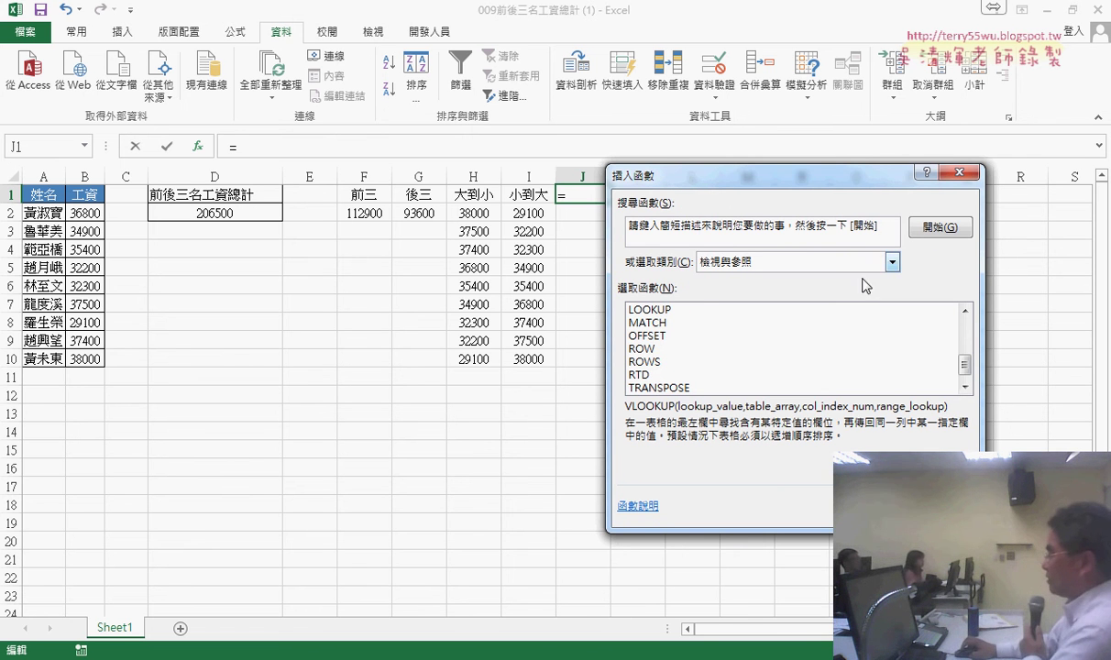
{"action": "key", "text": "Escape"}
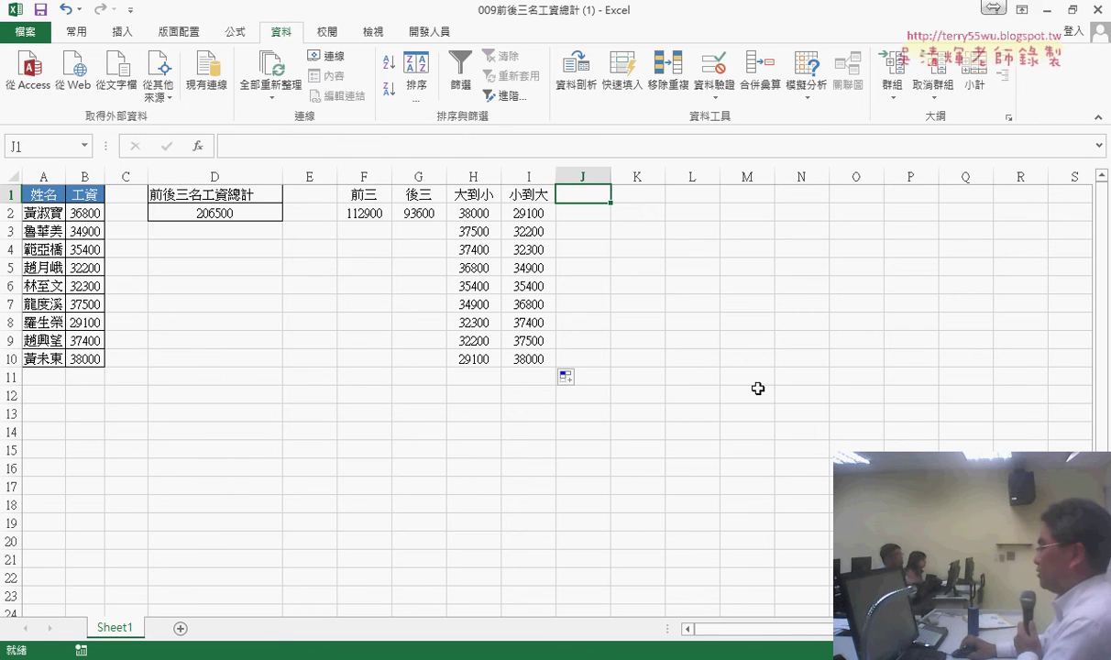
{"action": "left_click", "coordinate": [353, 212]}
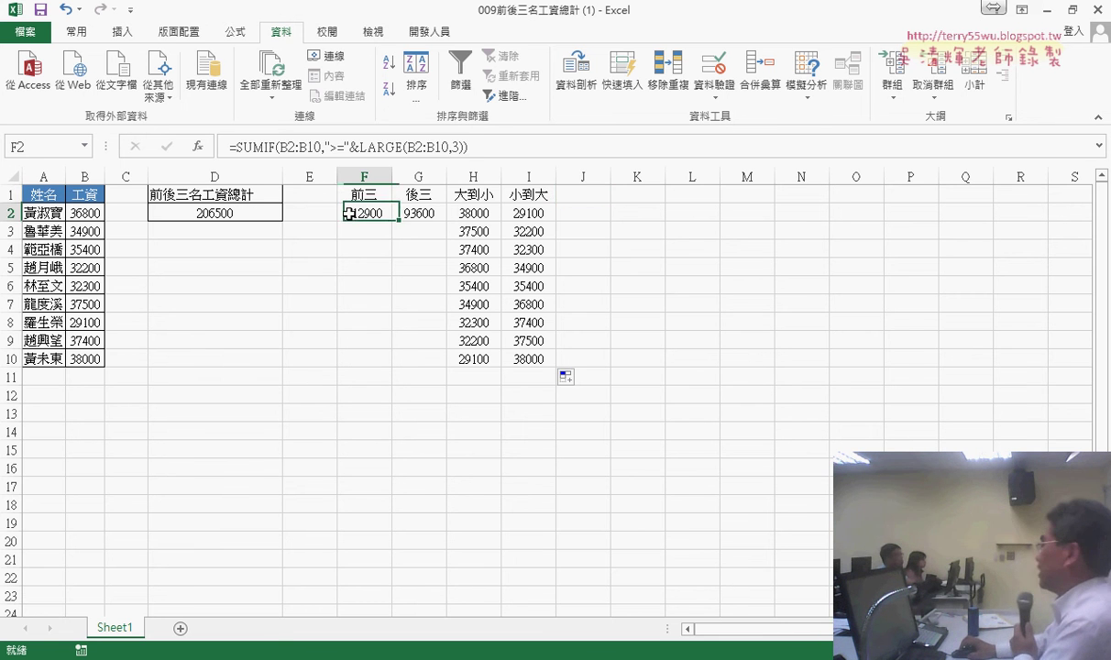
{"action": "left_click", "coordinate": [426, 211]}
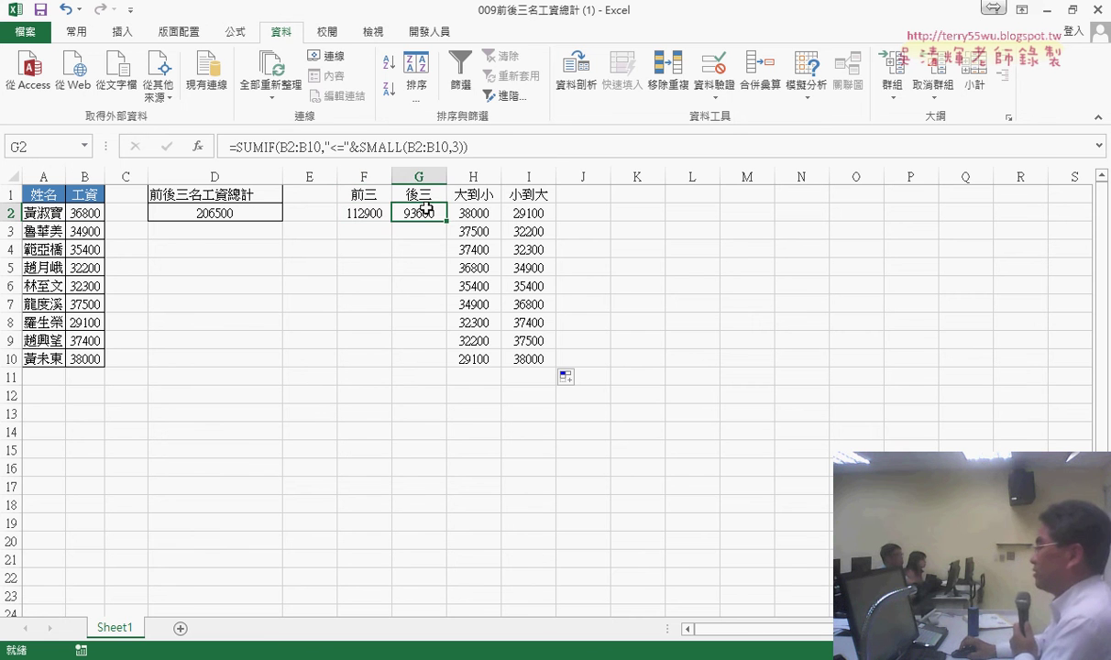
{"action": "left_click", "coordinate": [473, 213]}
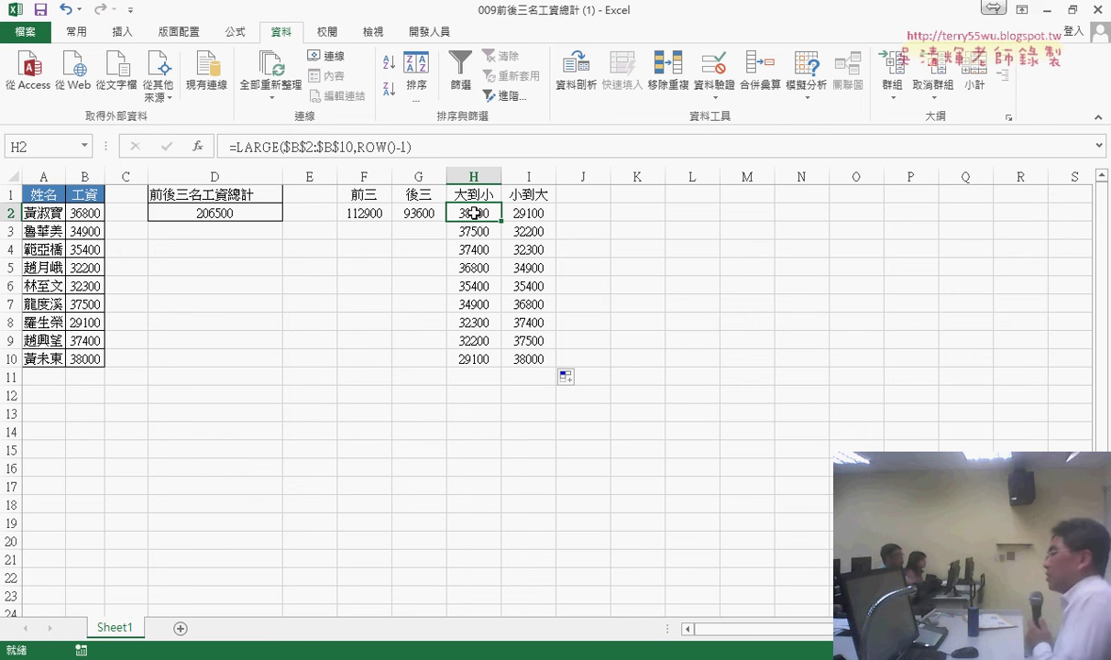